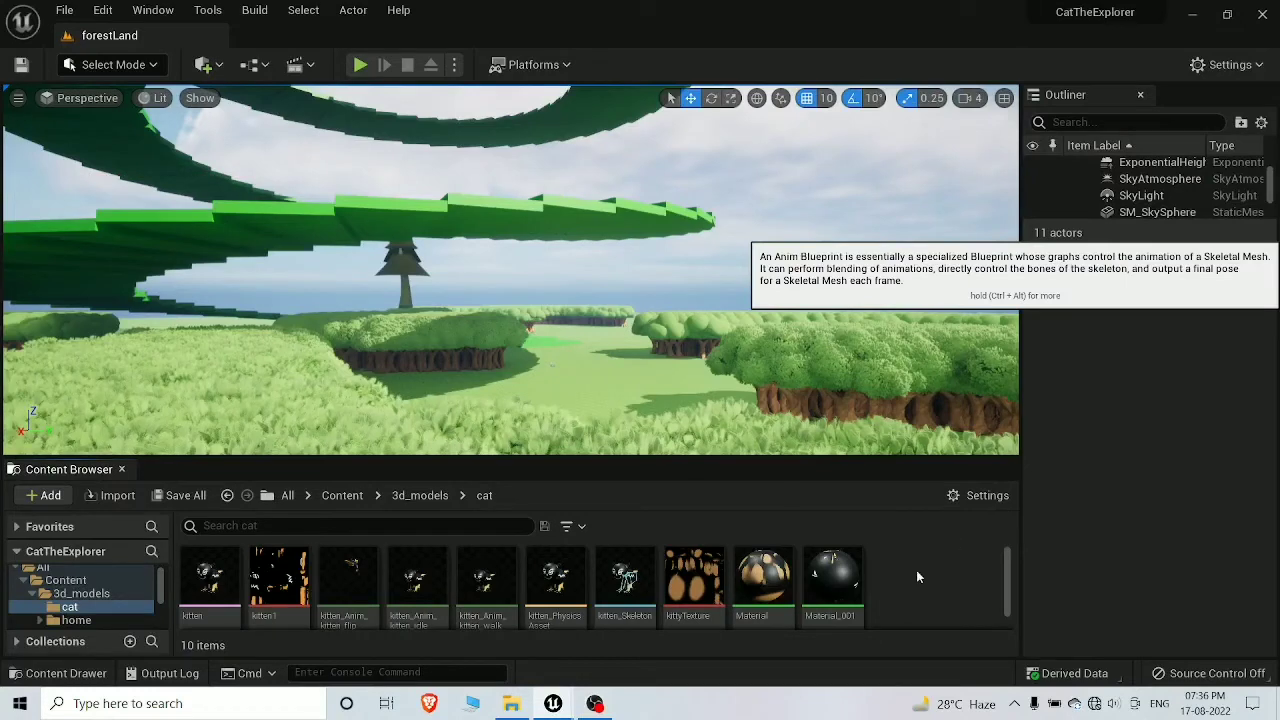
Create an Animation Blueprint in the cat folder and name it kittenAnimation_bp
{"action": "left_click", "coordinate": [345, 19]}
{"action": "left_click", "coordinate": [484, 356]}
{"action": "type", "text": "kitte"}
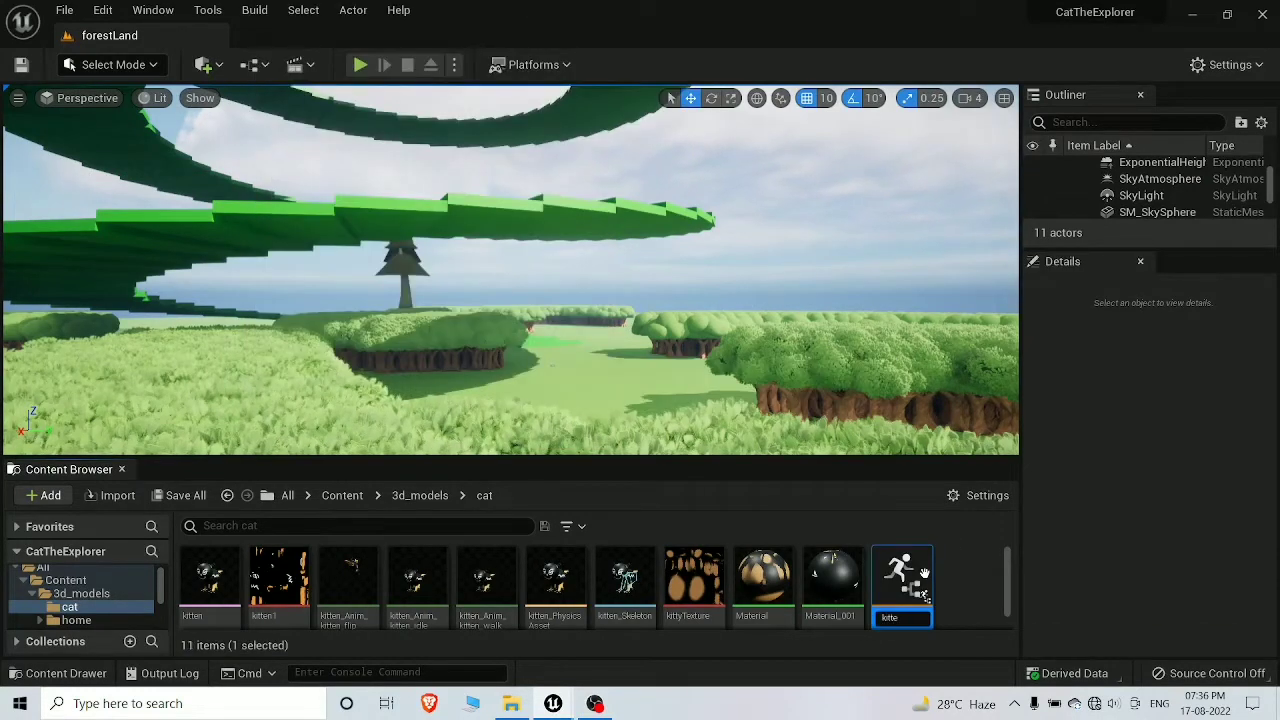
{"action": "type", "text": "nAnimation_b"}
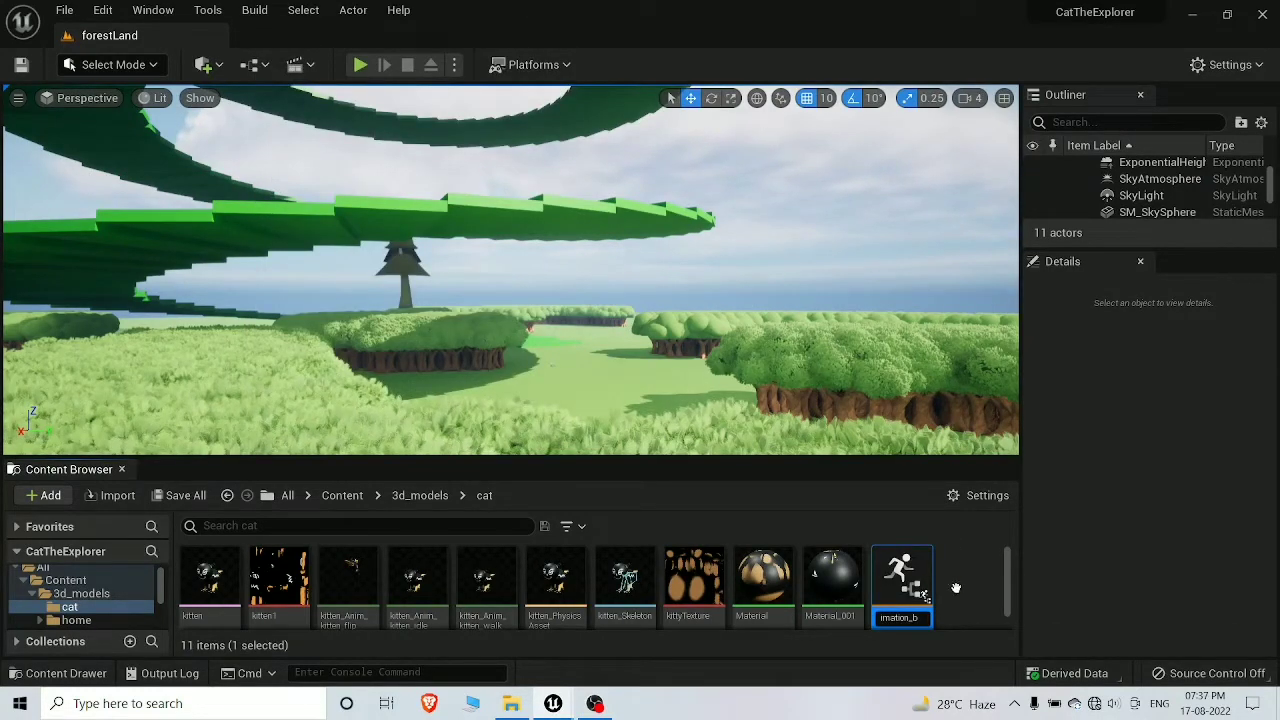
{"action": "type", "text": "p"}
{"action": "key", "text": "Return"}
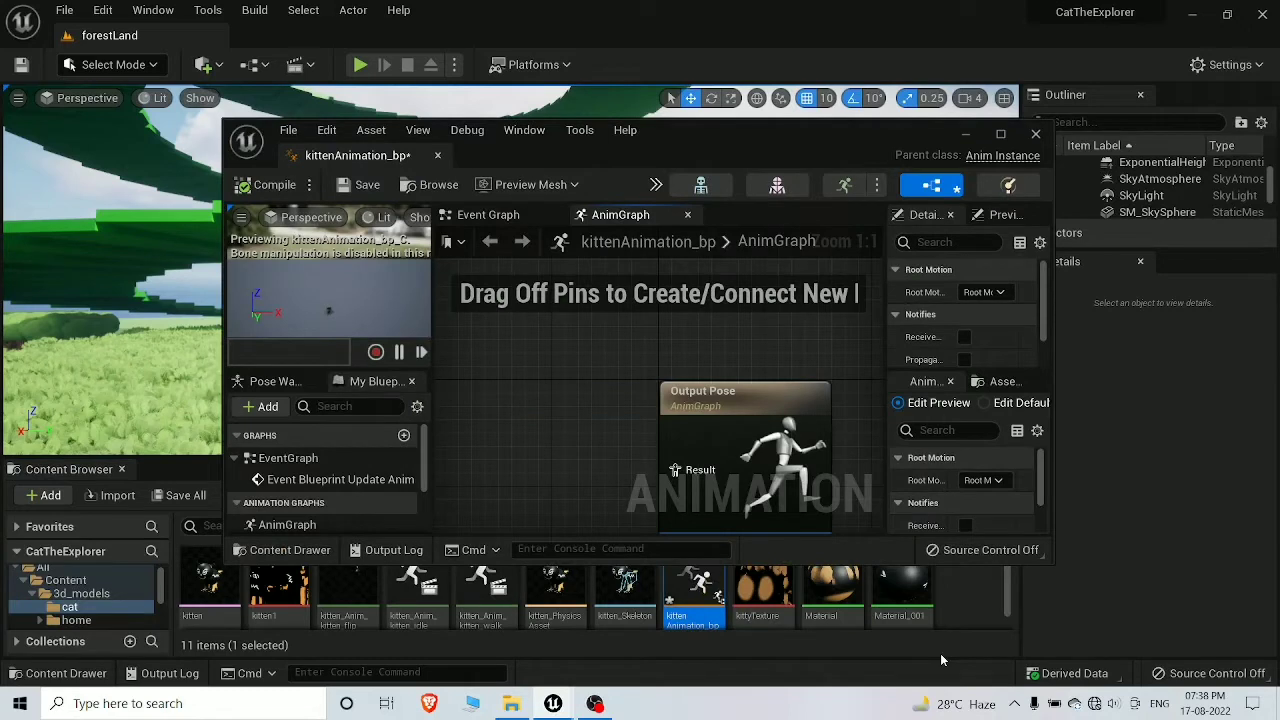
Maximize the blueprint editor and add a state machine to the AnimGraph, feeding the Output Pose result and placed clear of it
{"action": "left_click", "coordinate": [710, 426]}
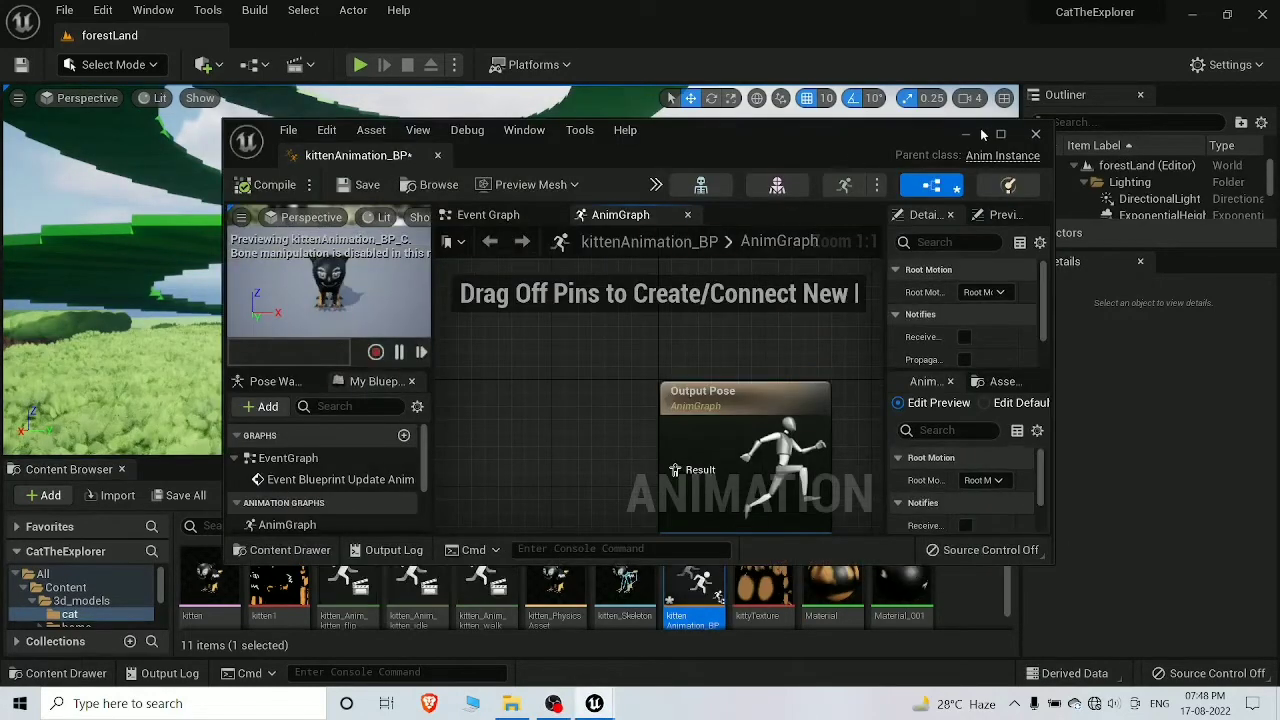
{"action": "left_click", "coordinate": [992, 133]}
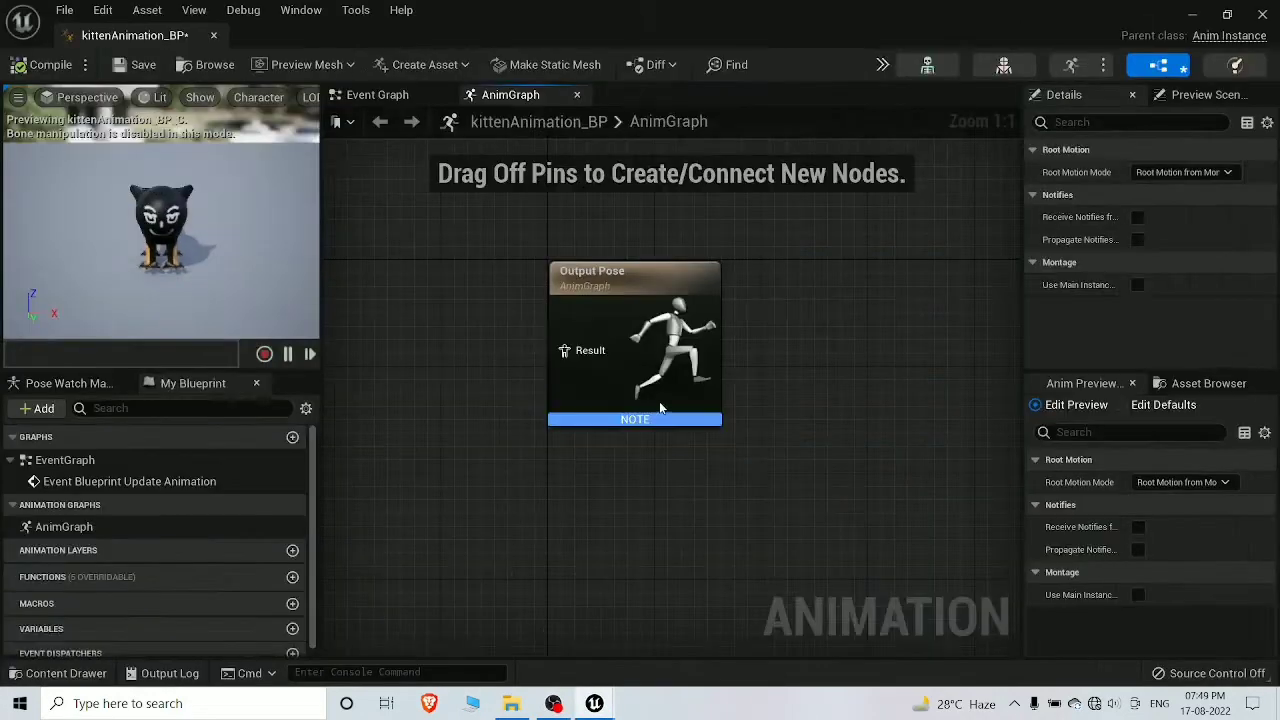
{"action": "left_click_drag", "start_coordinate": [616, 284], "coordinate": [707, 362]}
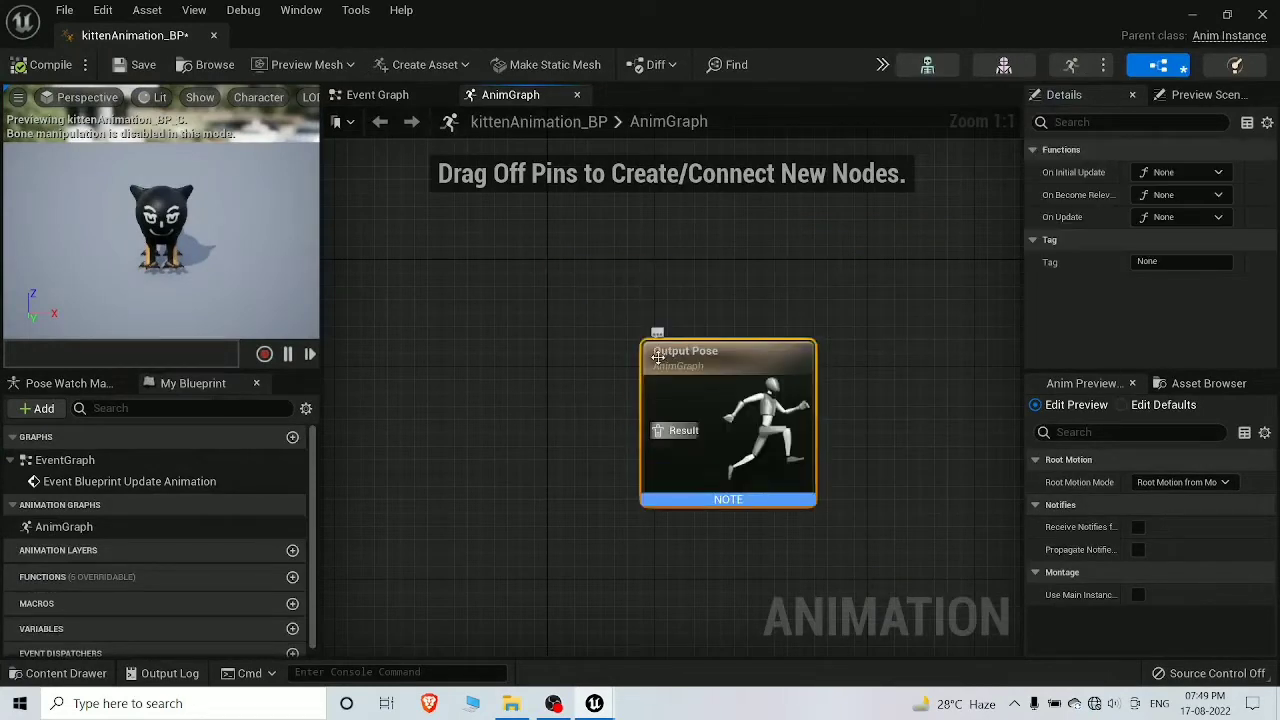
{"action": "left_click_drag", "start_coordinate": [650, 429], "coordinate": [573, 389]}
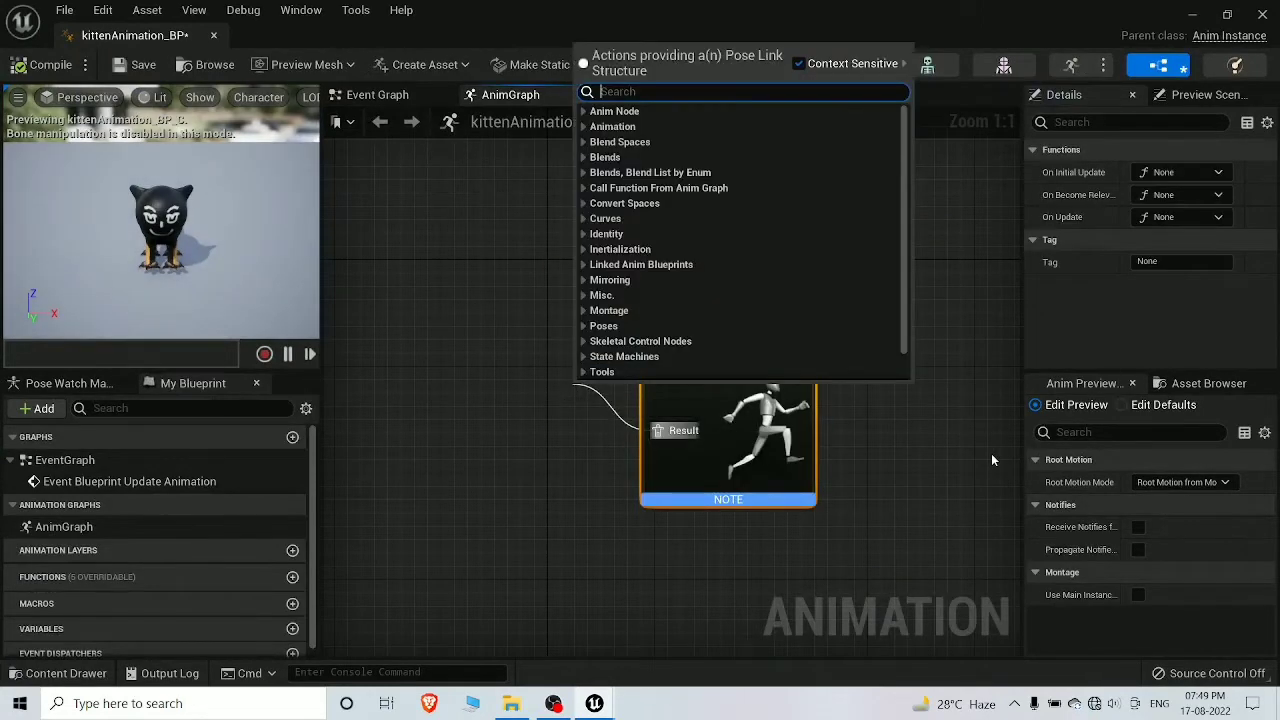
{"action": "type", "text": "state"}
{"action": "left_click", "coordinate": [660, 366]}
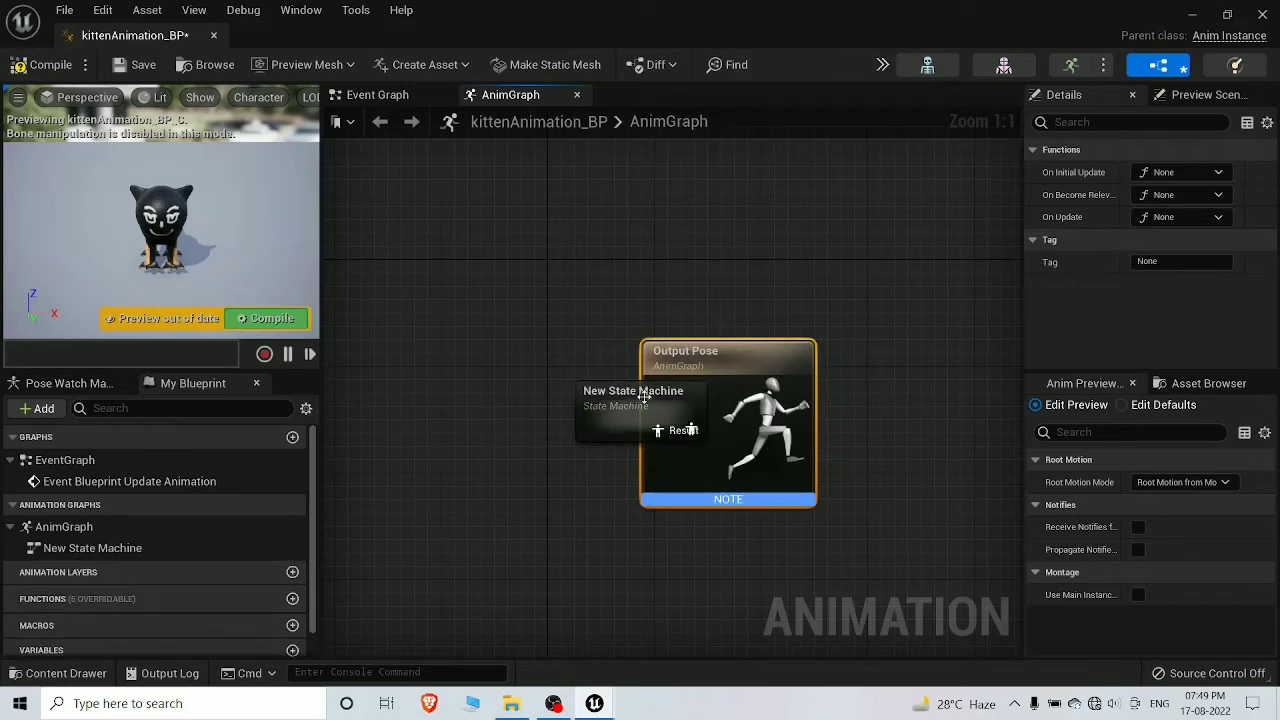
{"action": "left_click_drag", "start_coordinate": [650, 396], "coordinate": [464, 383]}
Rename the new state machine in the AnimGraph as locomotion
{"action": "double_click", "coordinate": [498, 393]}
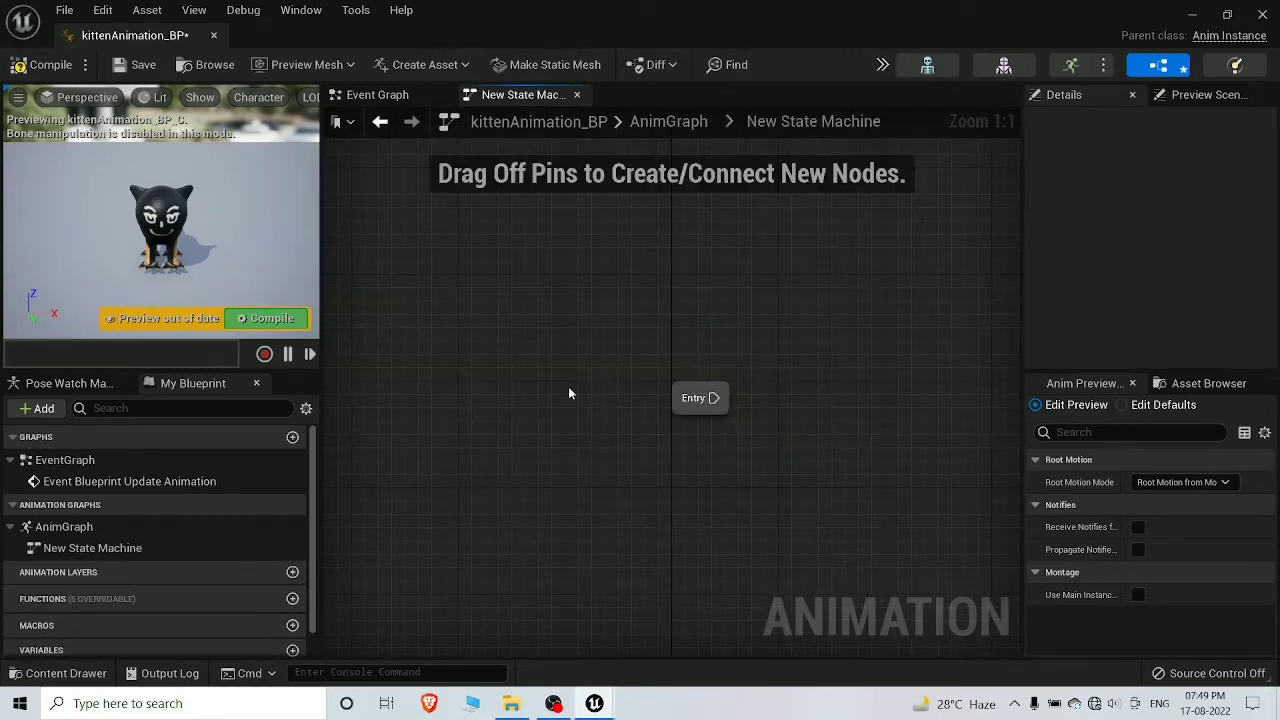
{"action": "left_click", "coordinate": [668, 121]}
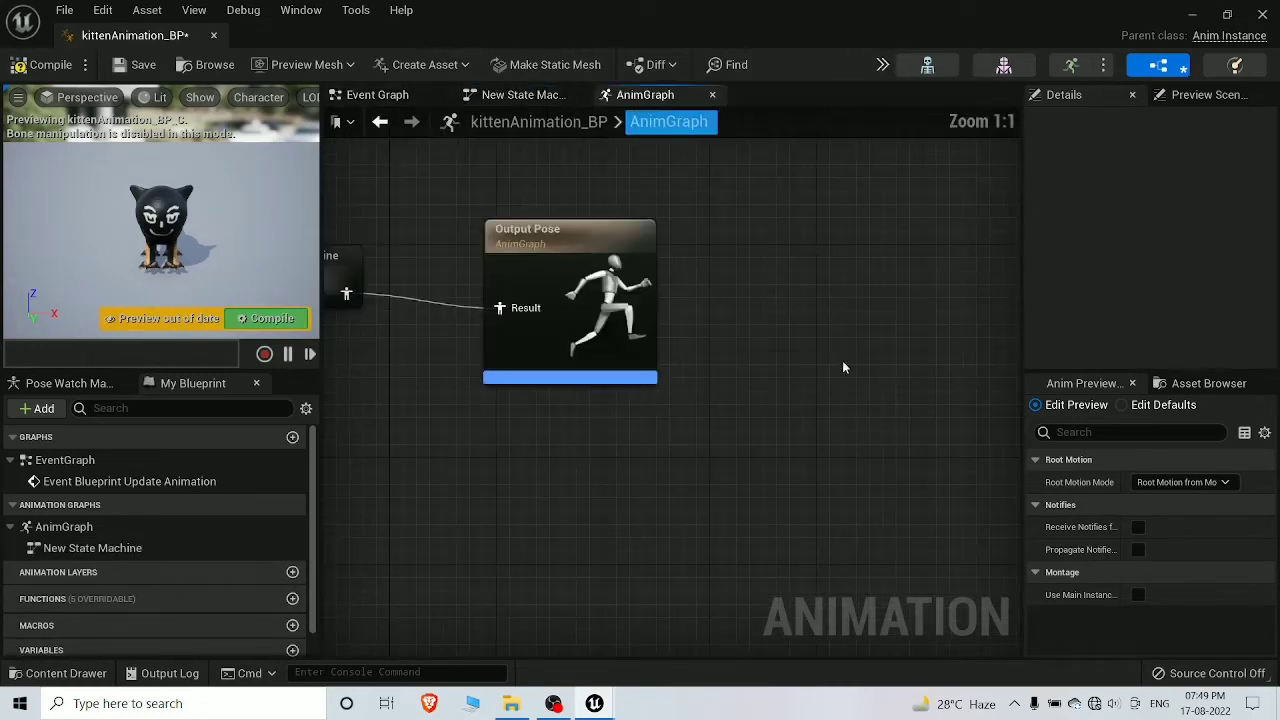
{"action": "left_click", "coordinate": [634, 424]}
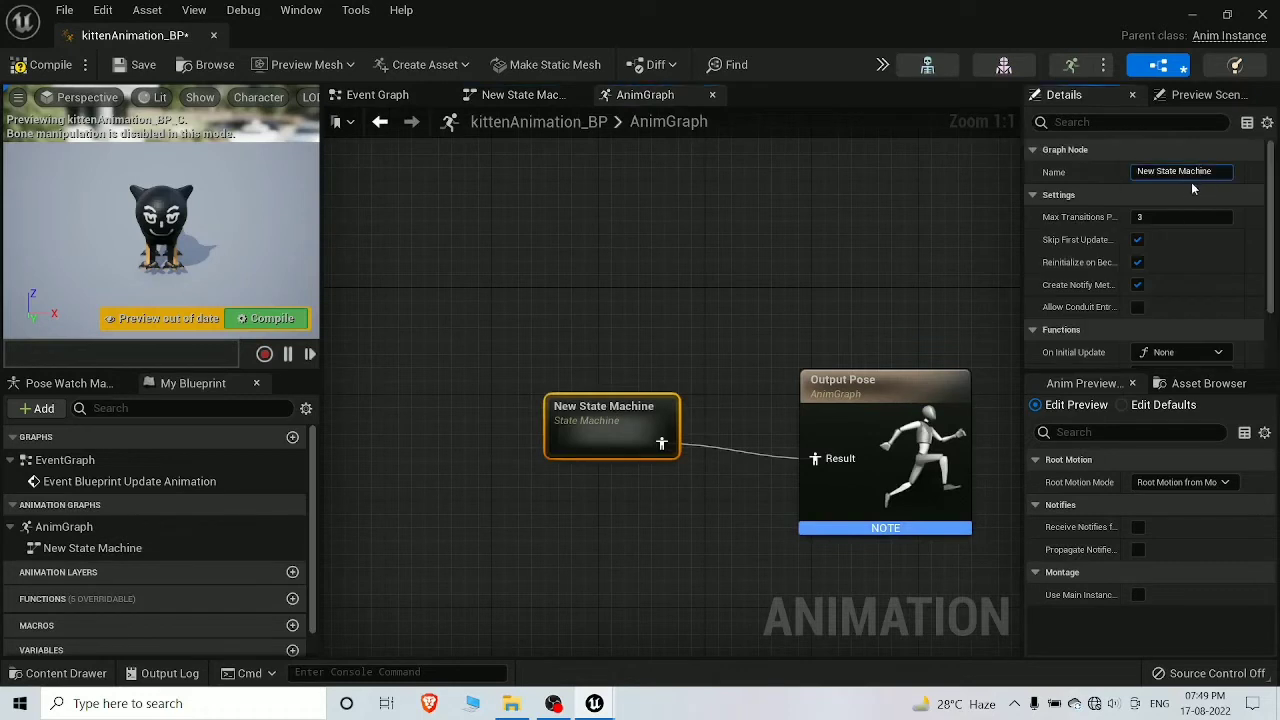
{"action": "left_click", "coordinate": [1165, 171]}
{"action": "type", "text": "locomotion"}
{"action": "key", "text": "Return"}
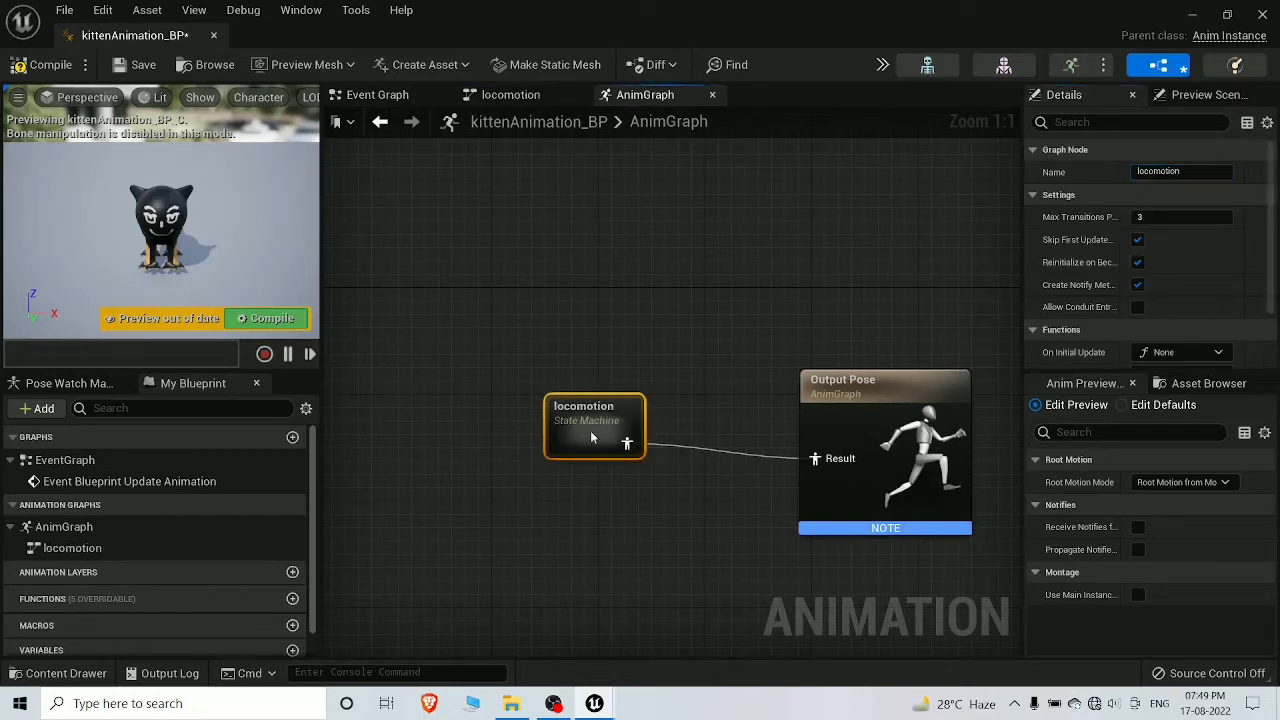
Inside the locomotion state machine, add a state connected from Entry and name it idle/walk
{"action": "double_click", "coordinate": [590, 430]}
{"action": "right_click_drag", "start_coordinate": [791, 325], "coordinate": [645, 320]}
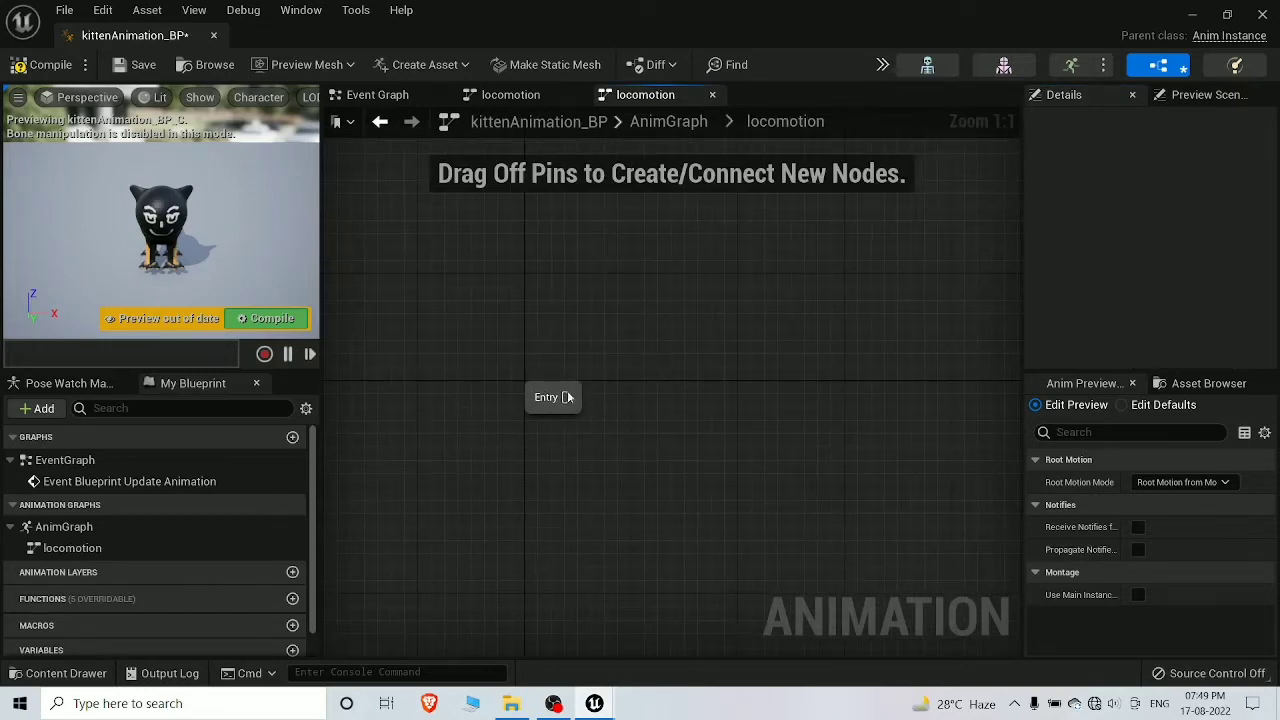
{"action": "left_click_drag", "start_coordinate": [584, 398], "coordinate": [637, 394]}
{"action": "type", "text": "idle"}
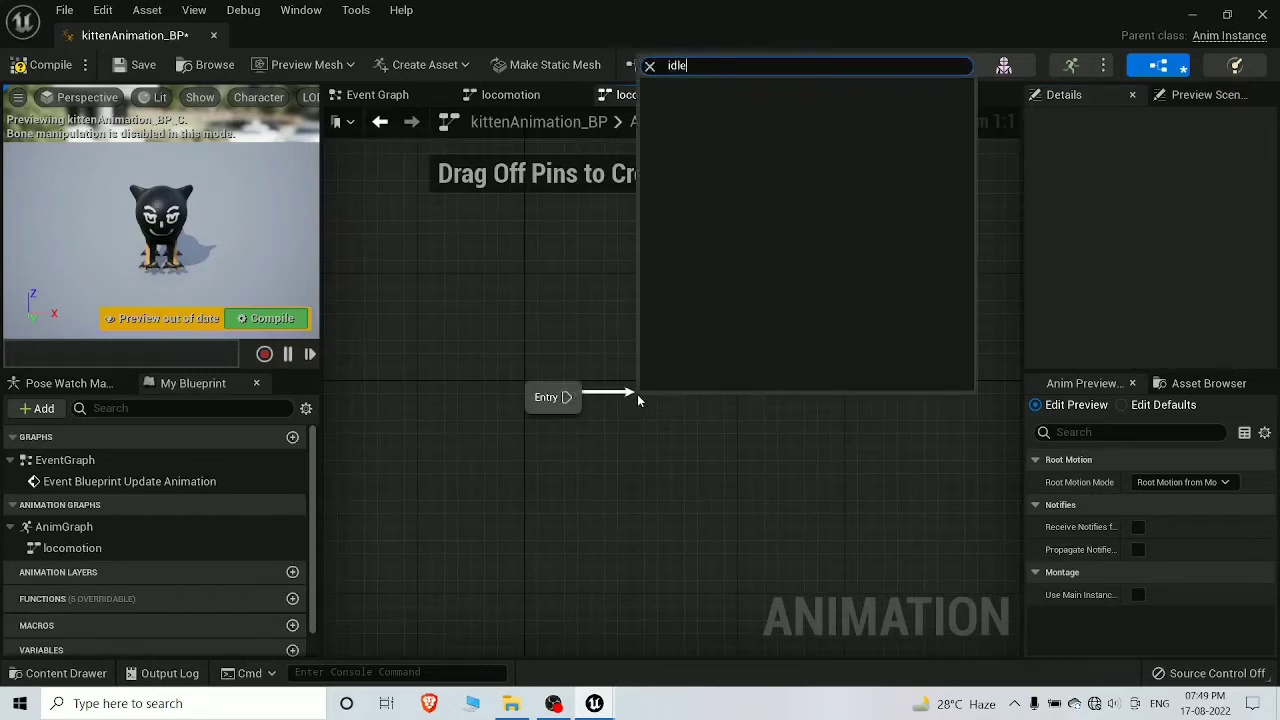
{"action": "key", "text": "BackSpace"}
{"action": "key", "text": "BackSpace"}
{"action": "key", "text": "BackSpace"}
{"action": "left_click", "coordinate": [697, 118]}
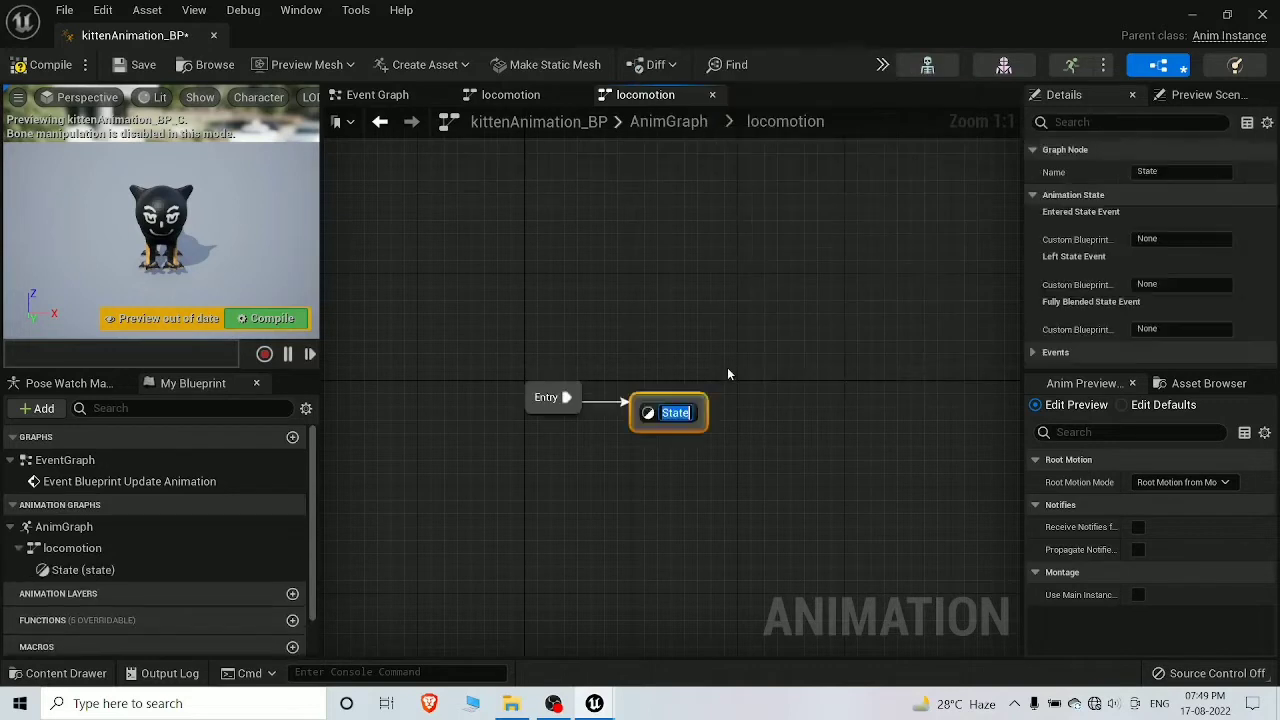
{"action": "type", "text": "idle/walk"}
{"action": "key", "text": "Return"}
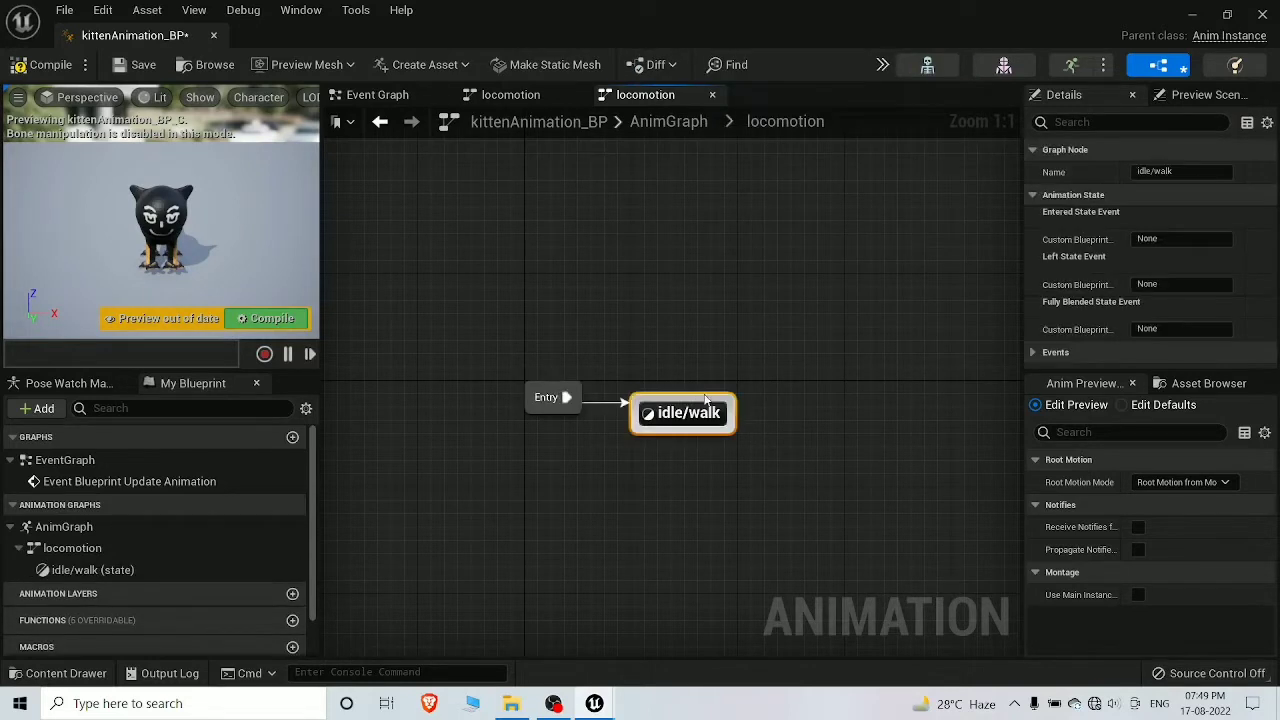
Add a state named jump above idle/walk, with transitions in both directions between the two states
{"action": "left_click", "coordinate": [706, 333]}
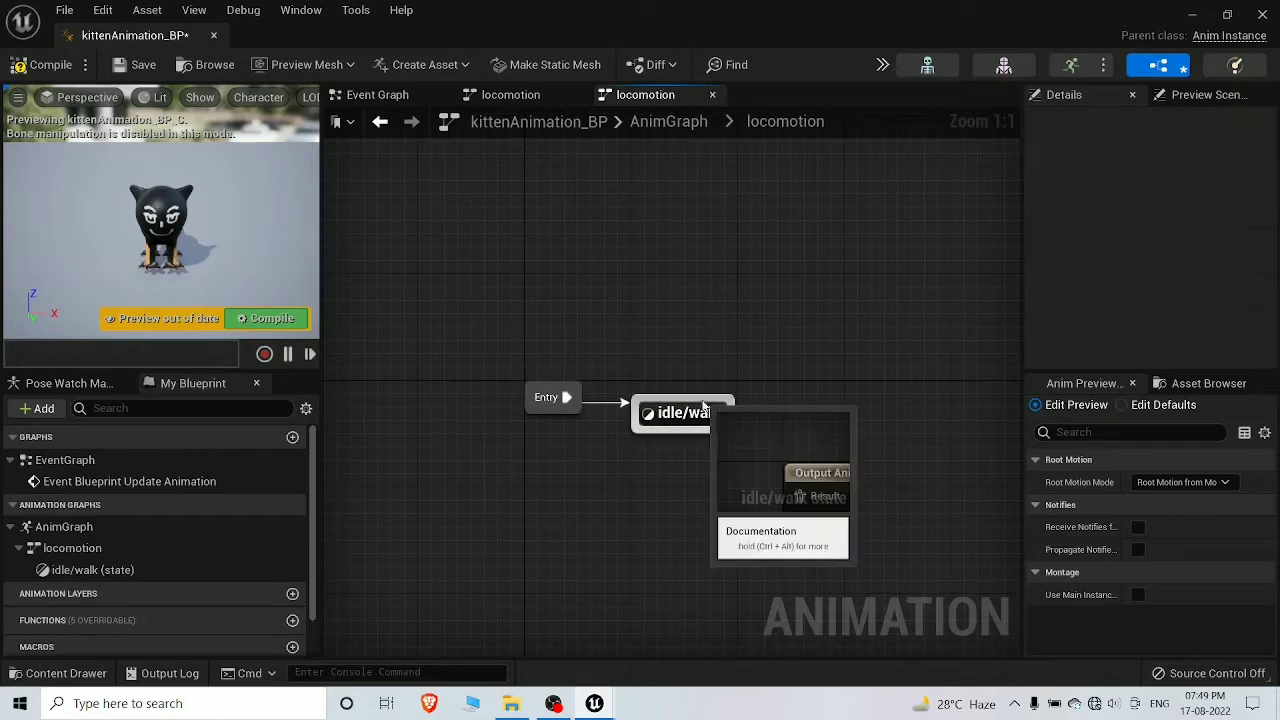
{"action": "left_click_drag", "start_coordinate": [697, 402], "coordinate": [700, 330]}
{"action": "left_click", "coordinate": [746, 382]}
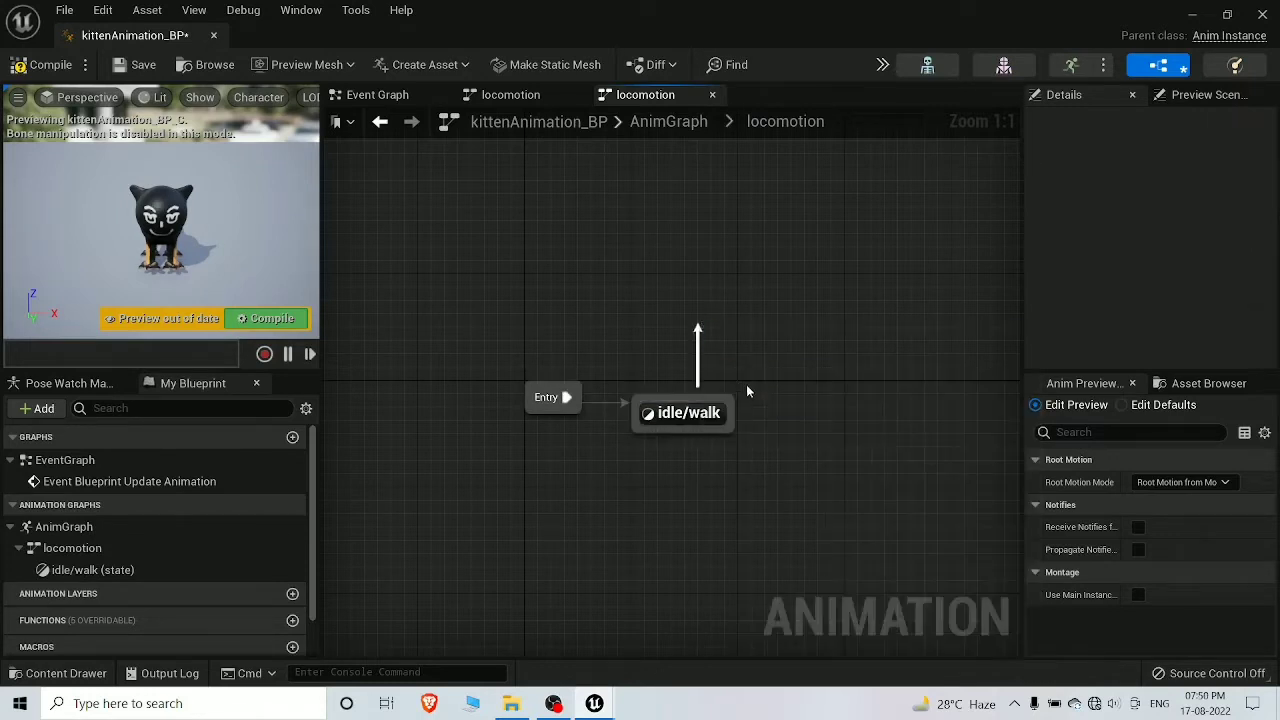
{"action": "type", "text": "jump"}
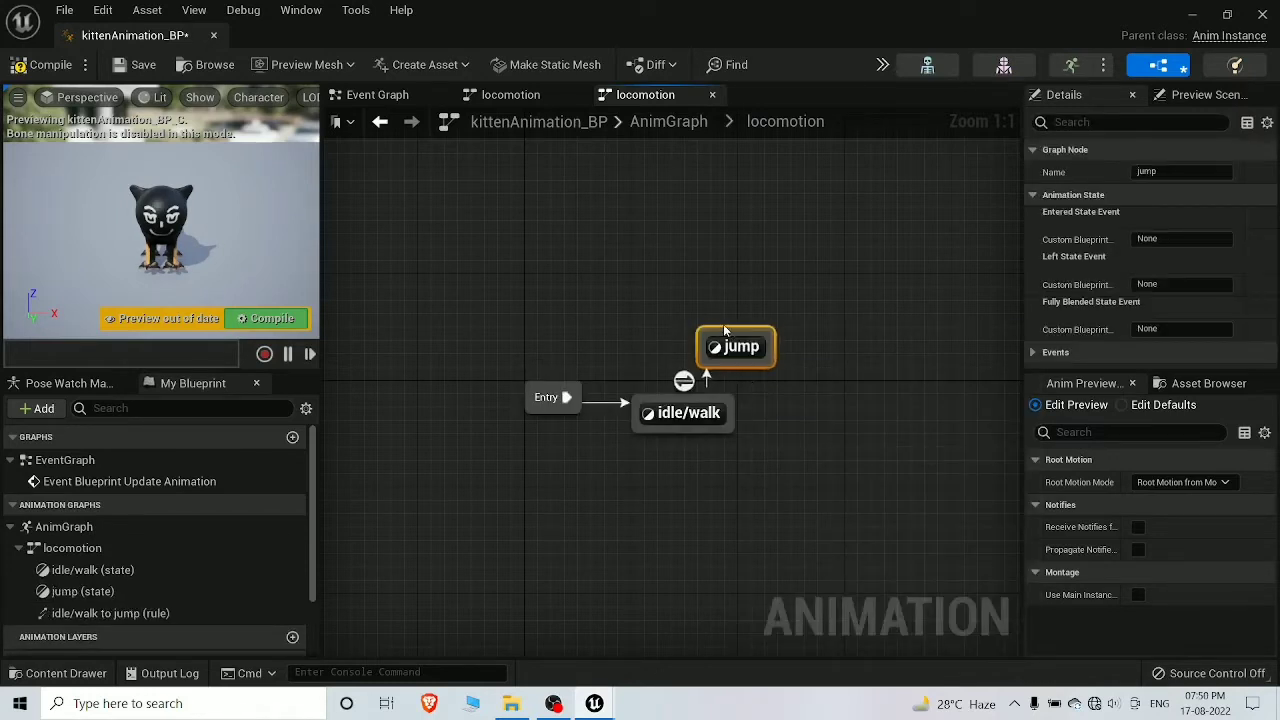
{"action": "key", "text": "Return"}
{"action": "left_click_drag", "start_coordinate": [722, 334], "coordinate": [645, 319]}
{"action": "left_click", "coordinate": [643, 317]}
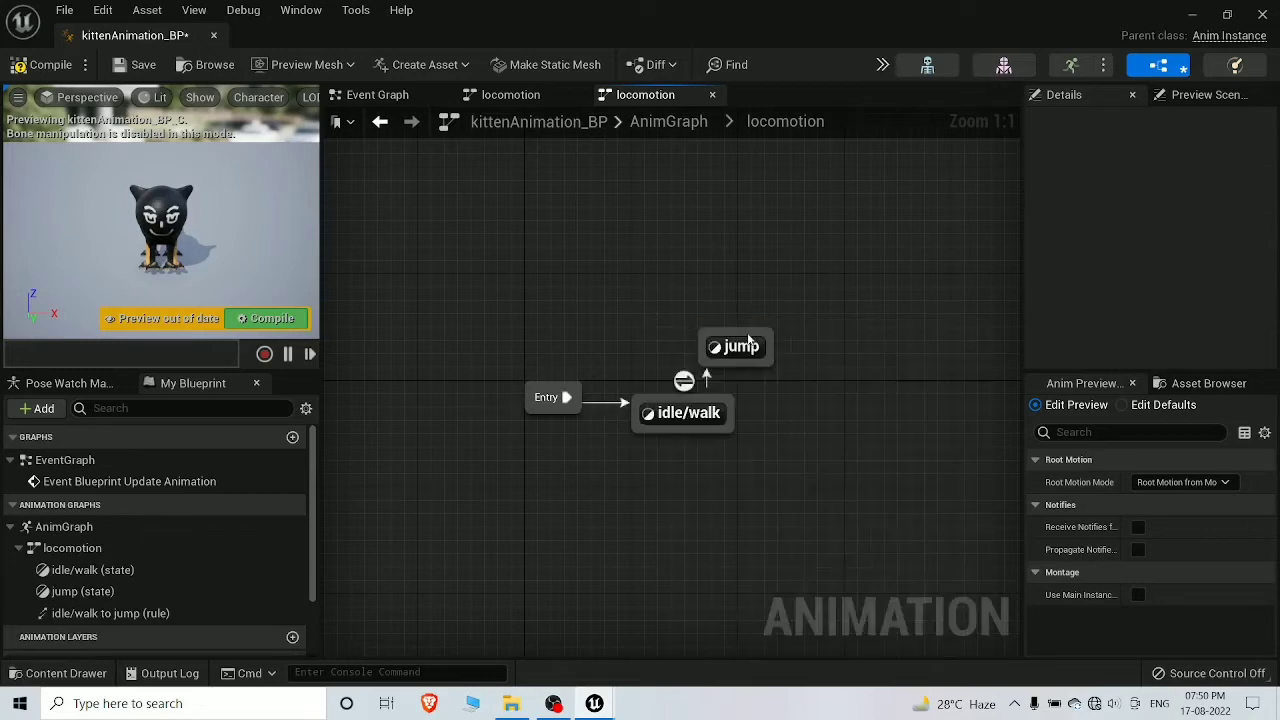
{"action": "left_click_drag", "start_coordinate": [718, 343], "coordinate": [708, 414]}
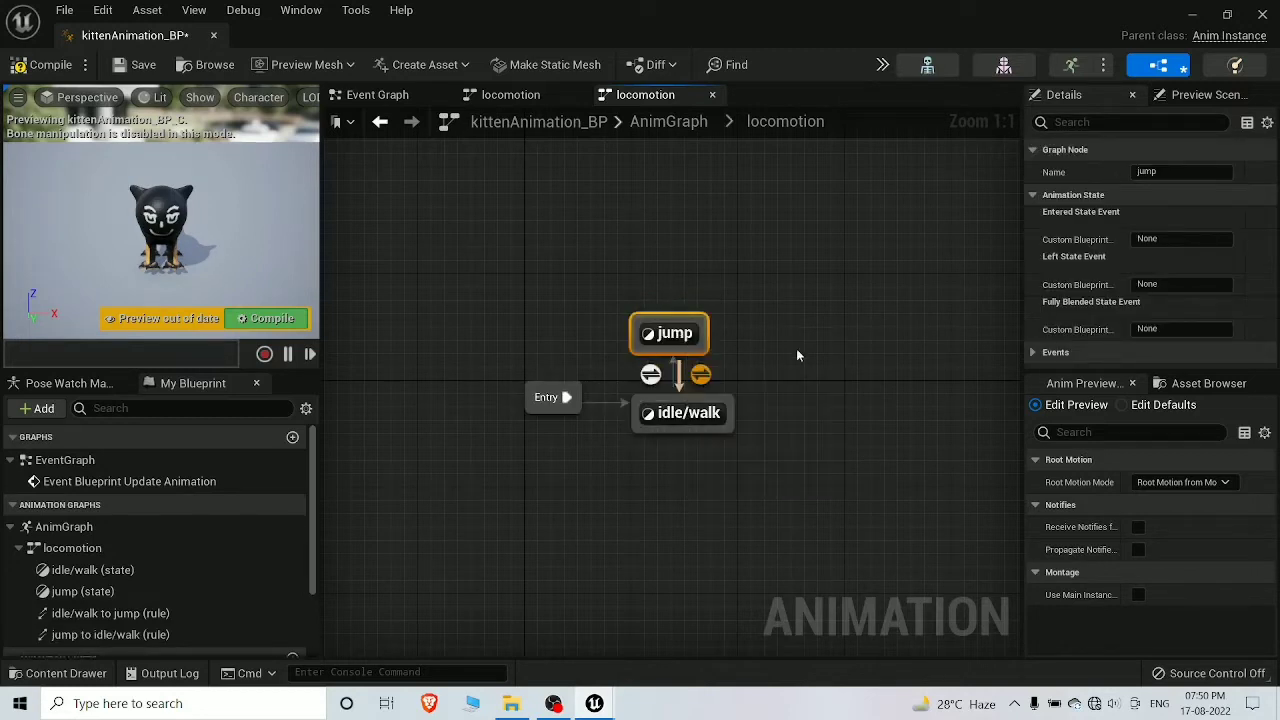
In the jump state, place the kitten_Anim_kitten_flip animation and connect it to the Output Animation Pose result
{"action": "double_click", "coordinate": [672, 333]}
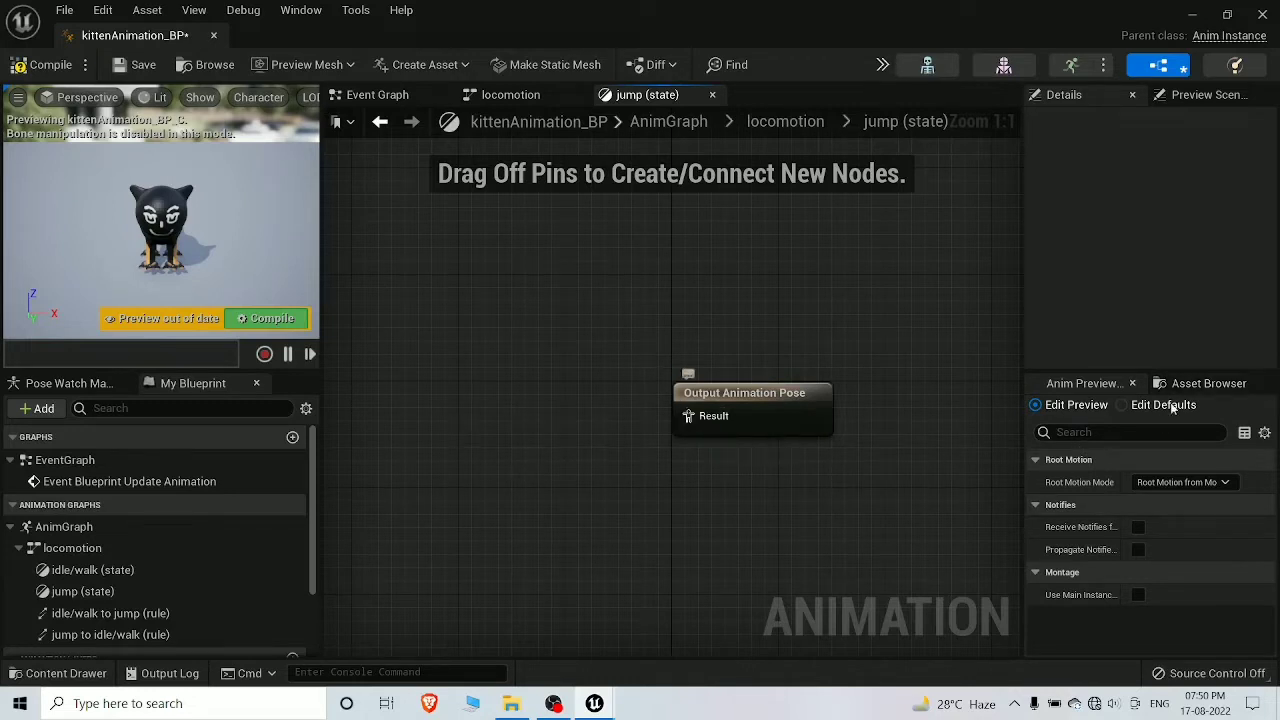
{"action": "left_click", "coordinate": [1206, 386]}
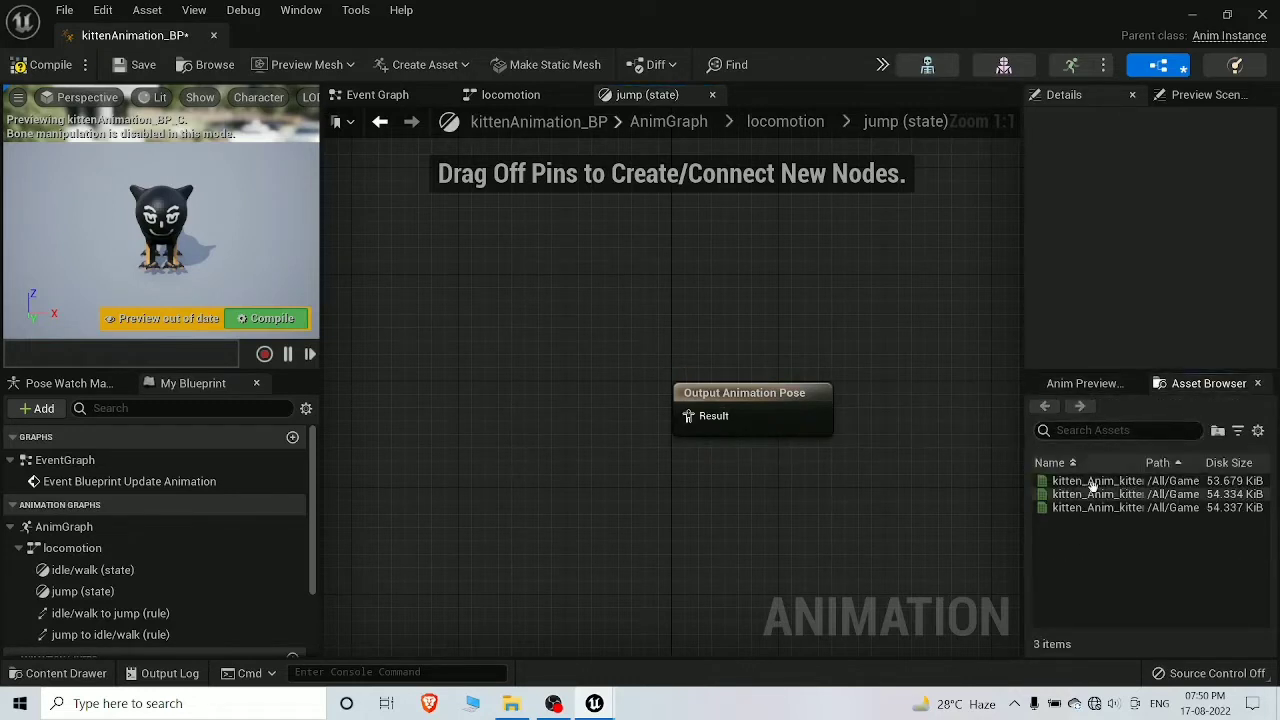
{"action": "mouse_move", "coordinate": [1095, 493]}
{"action": "left_click_drag", "start_coordinate": [1086, 482], "coordinate": [412, 380]}
{"action": "left_click_drag", "start_coordinate": [552, 429], "coordinate": [696, 416]}
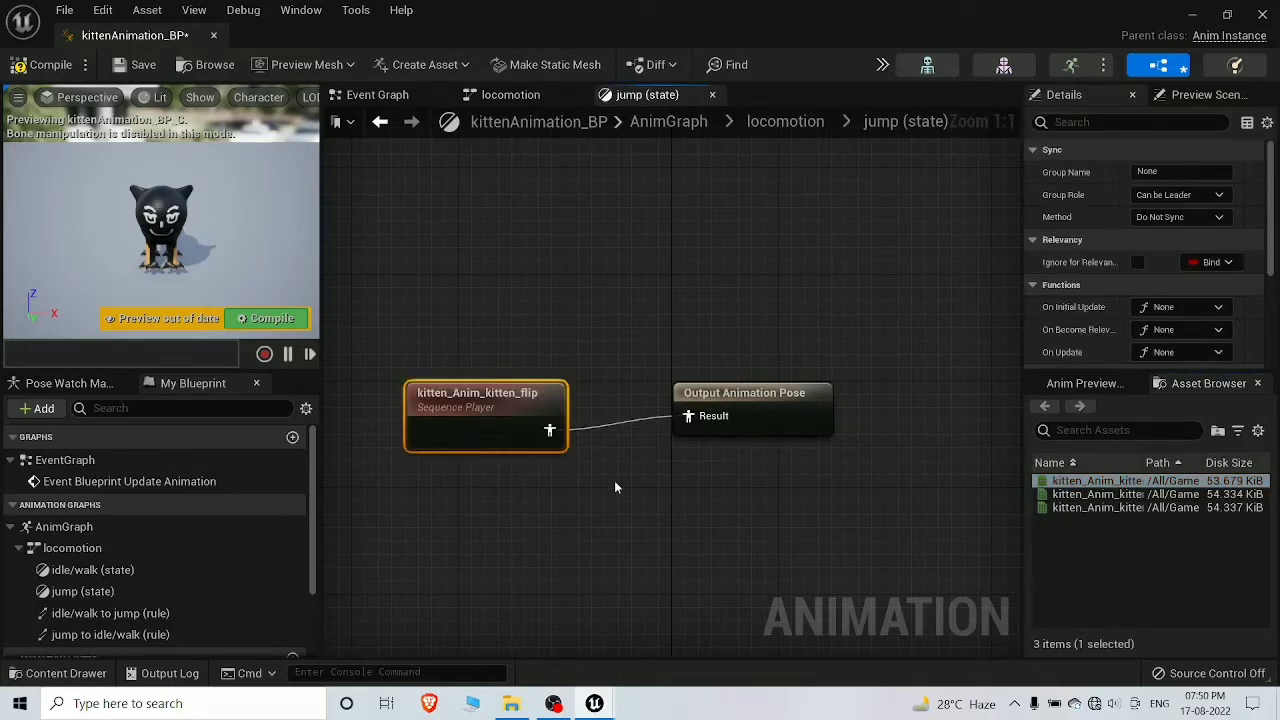
In the Event Graph, add a Get Movement Component node from the return value of Try Get Pawn Owner
{"action": "left_click", "coordinate": [545, 99]}
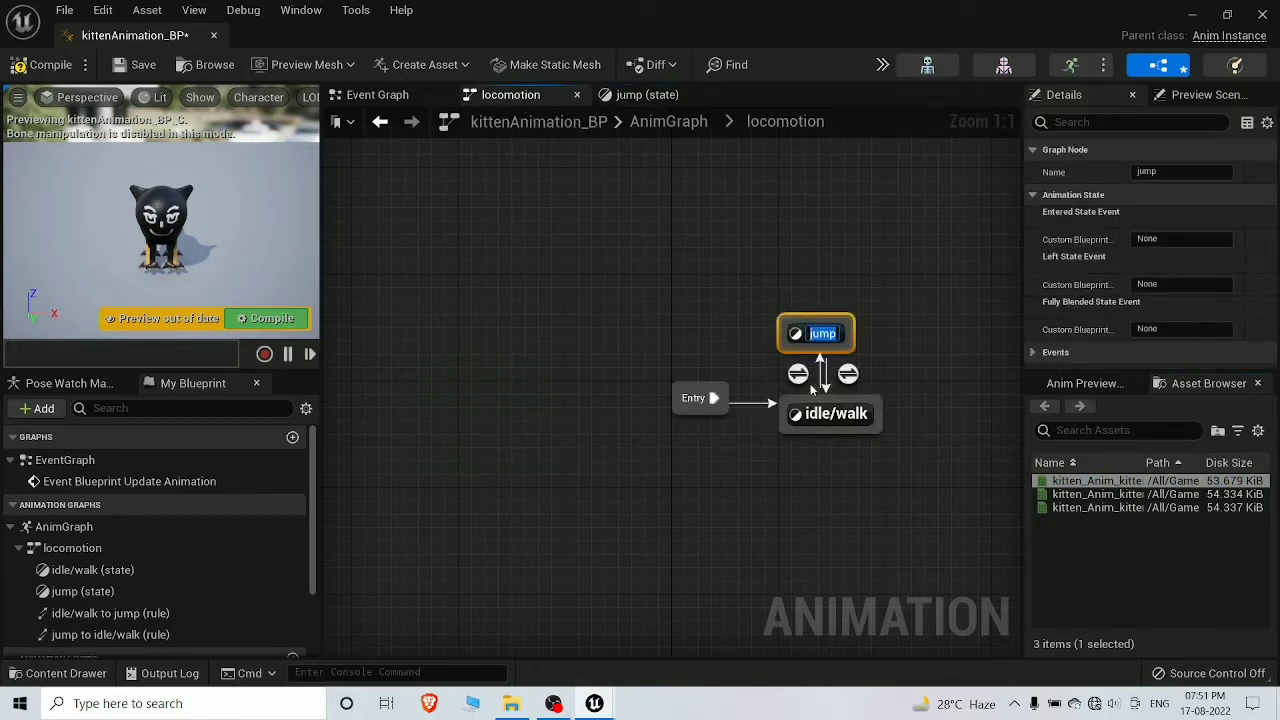
{"action": "left_click", "coordinate": [385, 97]}
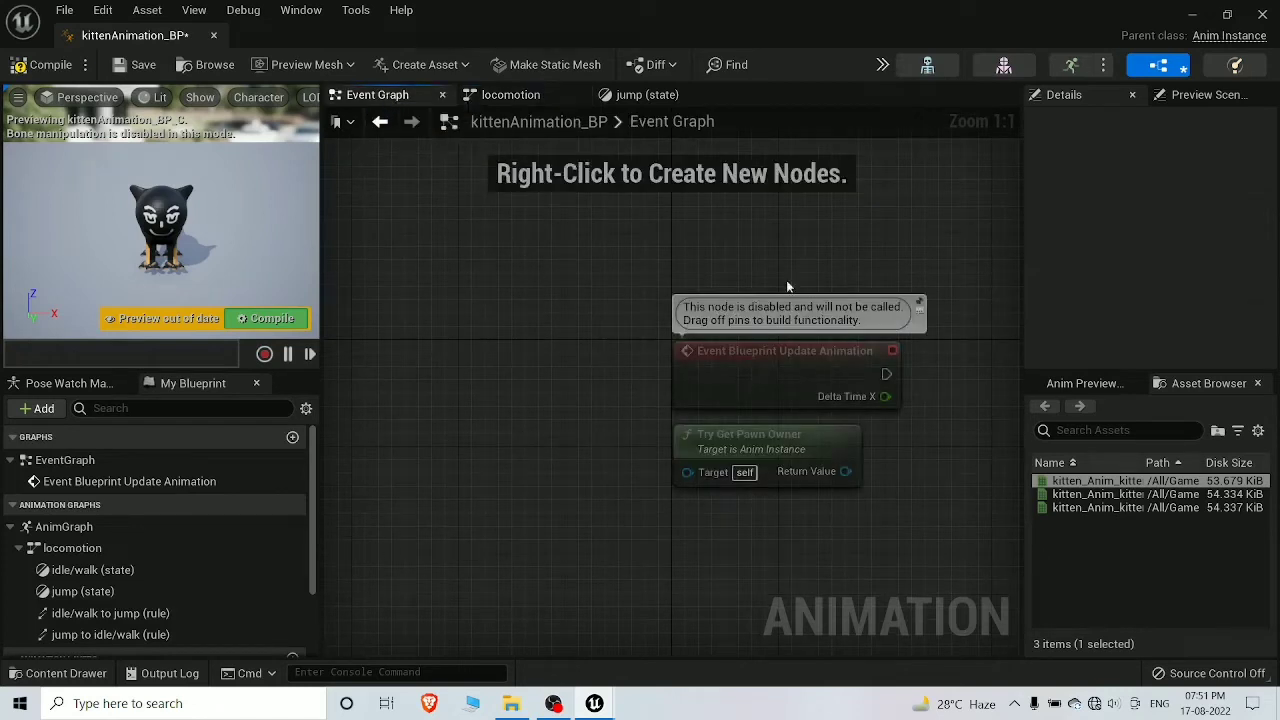
{"action": "right_click_drag", "start_coordinate": [871, 269], "coordinate": [588, 266]}
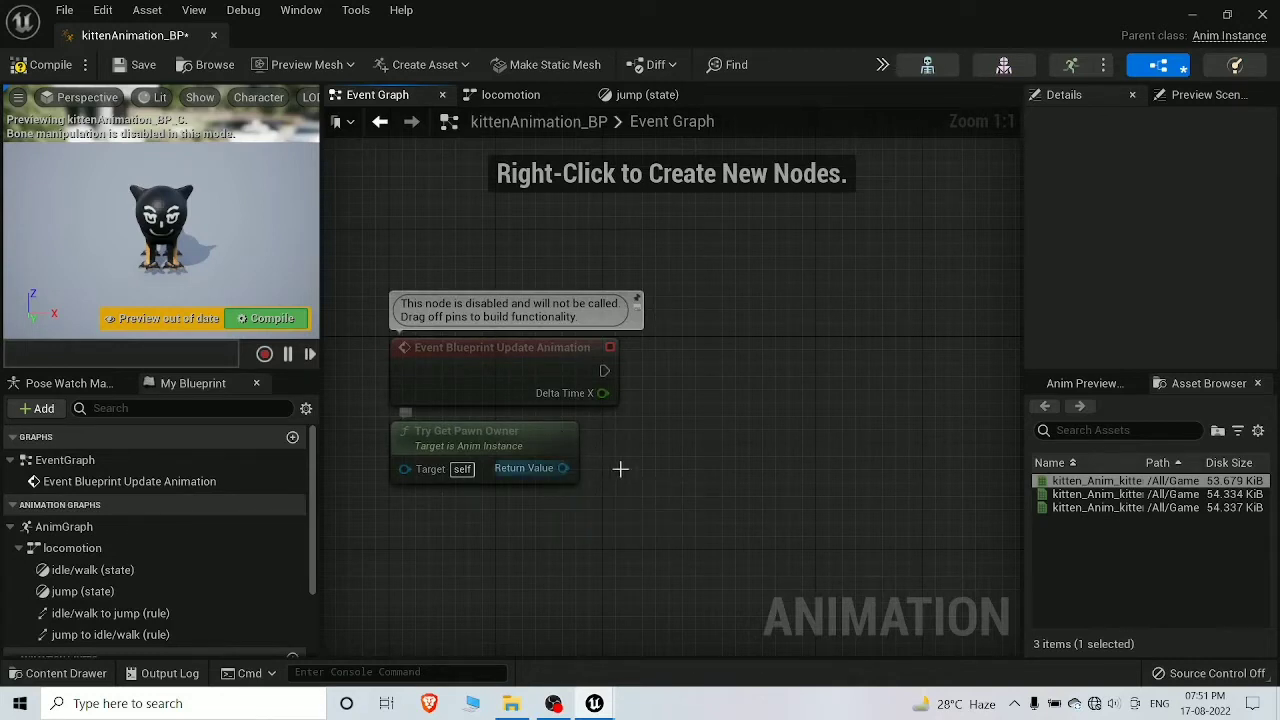
{"action": "left_click_drag", "start_coordinate": [563, 468], "coordinate": [629, 473]}
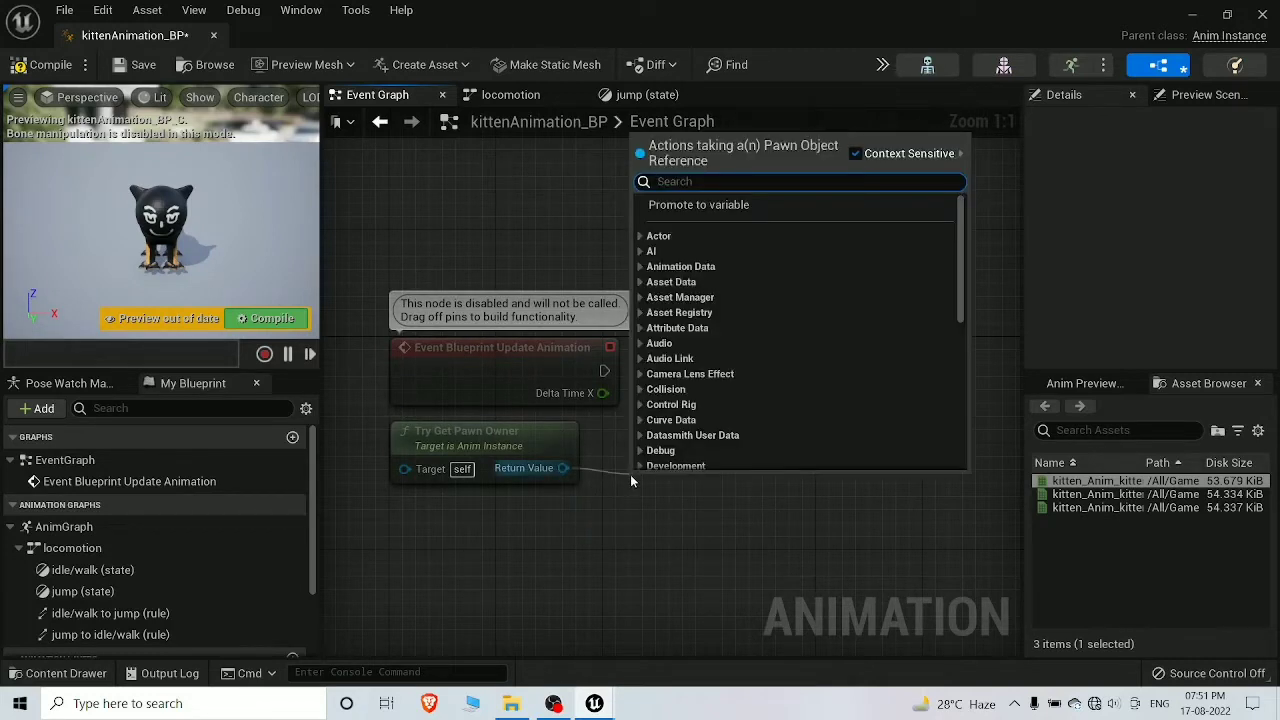
{"action": "type", "text": "get move"}
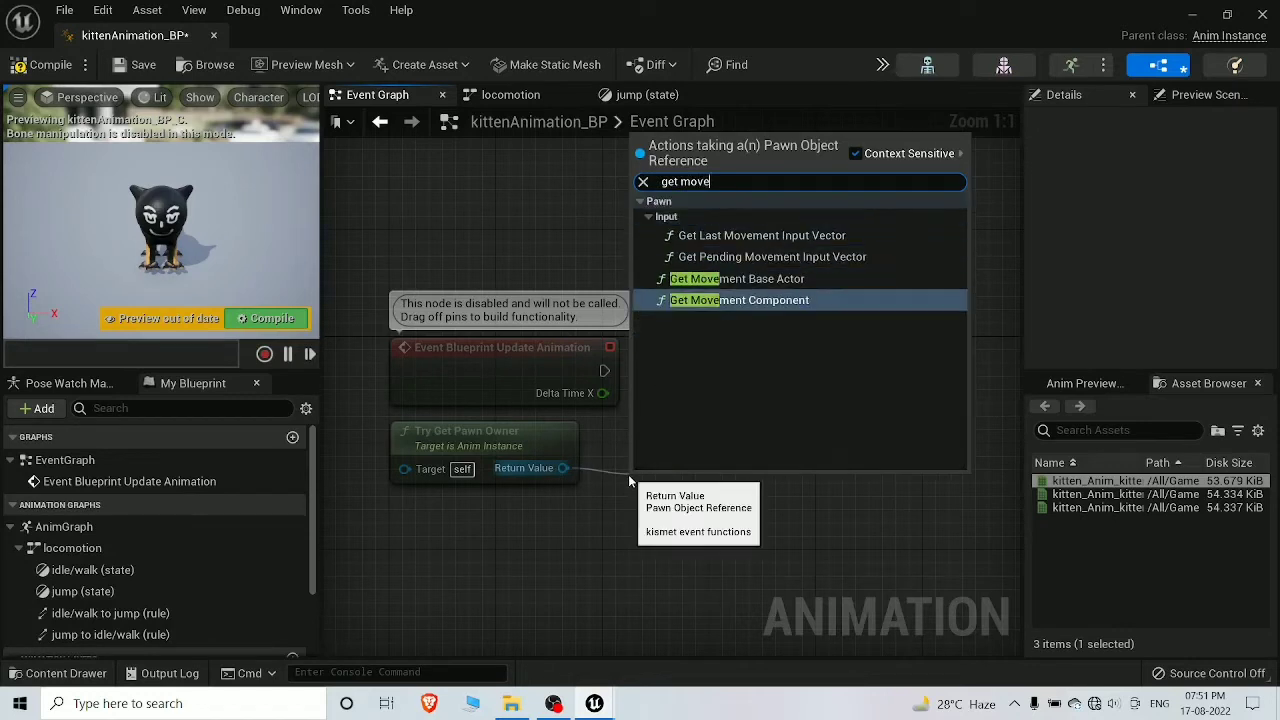
{"action": "key", "text": "Return"}
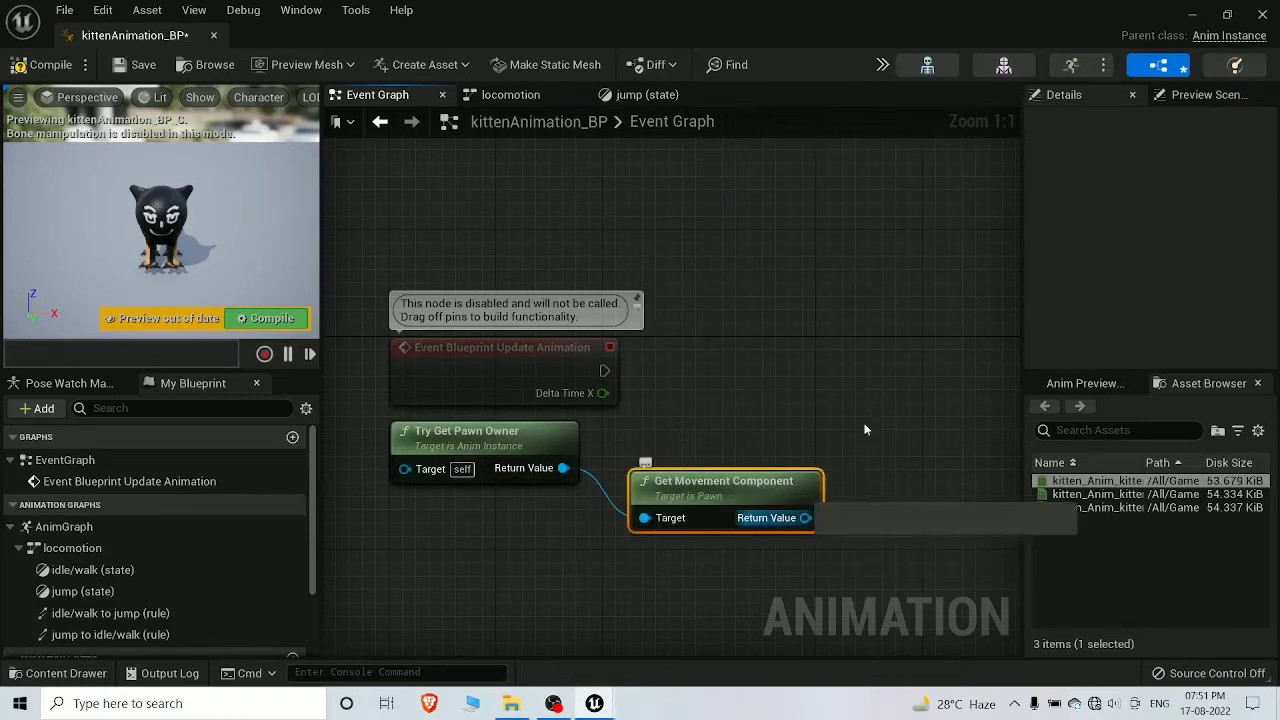
Add an Is Falling node fed by the return value of Get Movement Component
{"action": "left_click_drag", "start_coordinate": [805, 518], "coordinate": [934, 494]}
{"action": "type", "text": "isfa"}
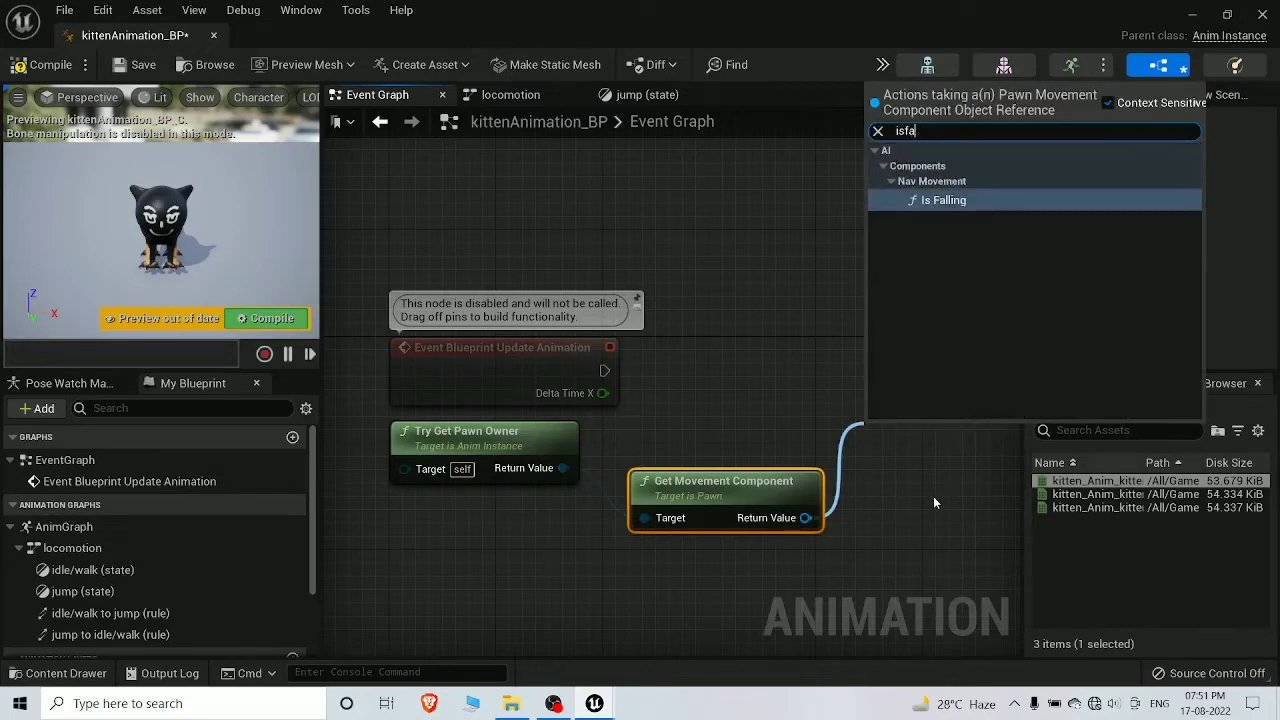
{"action": "key", "text": "Return"}
Promote the Is Falling return value to a Boolean variable named isJumping
{"action": "right_click_drag", "start_coordinate": [752, 387], "coordinate": [670, 366]}
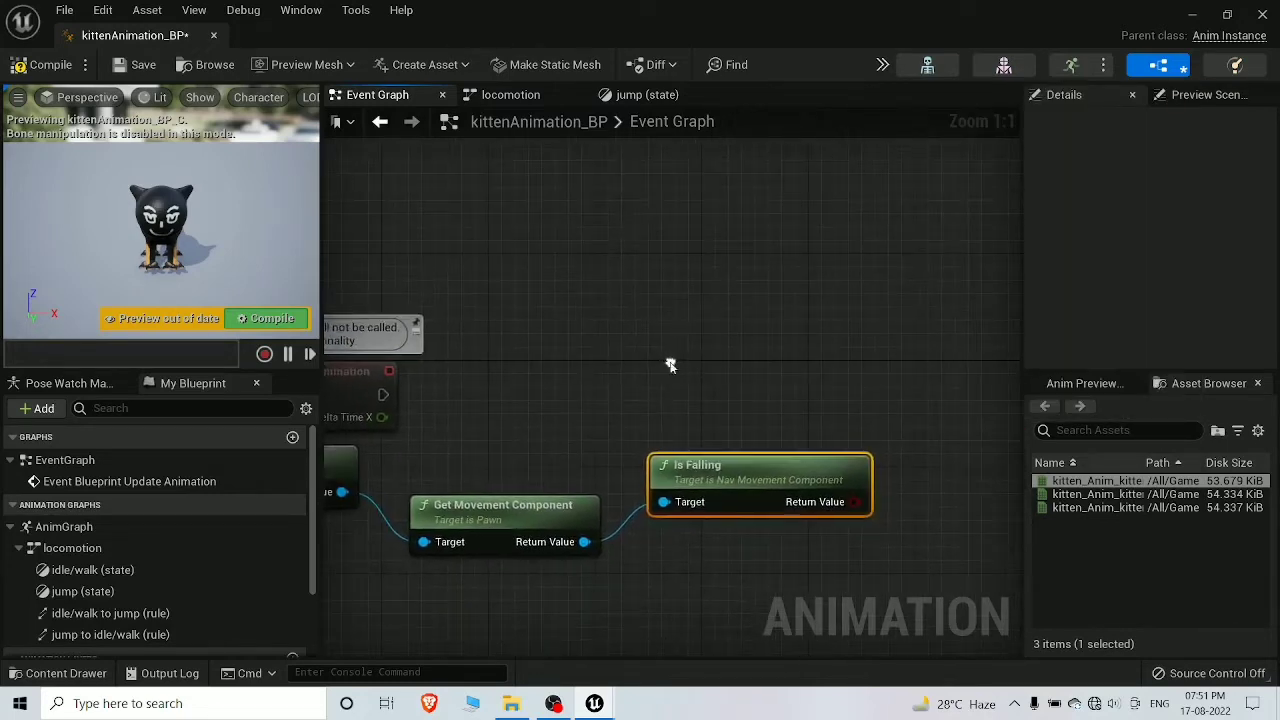
{"action": "scroll", "coordinate": [778, 390], "scroll_direction": "down", "scroll_amount": 1}
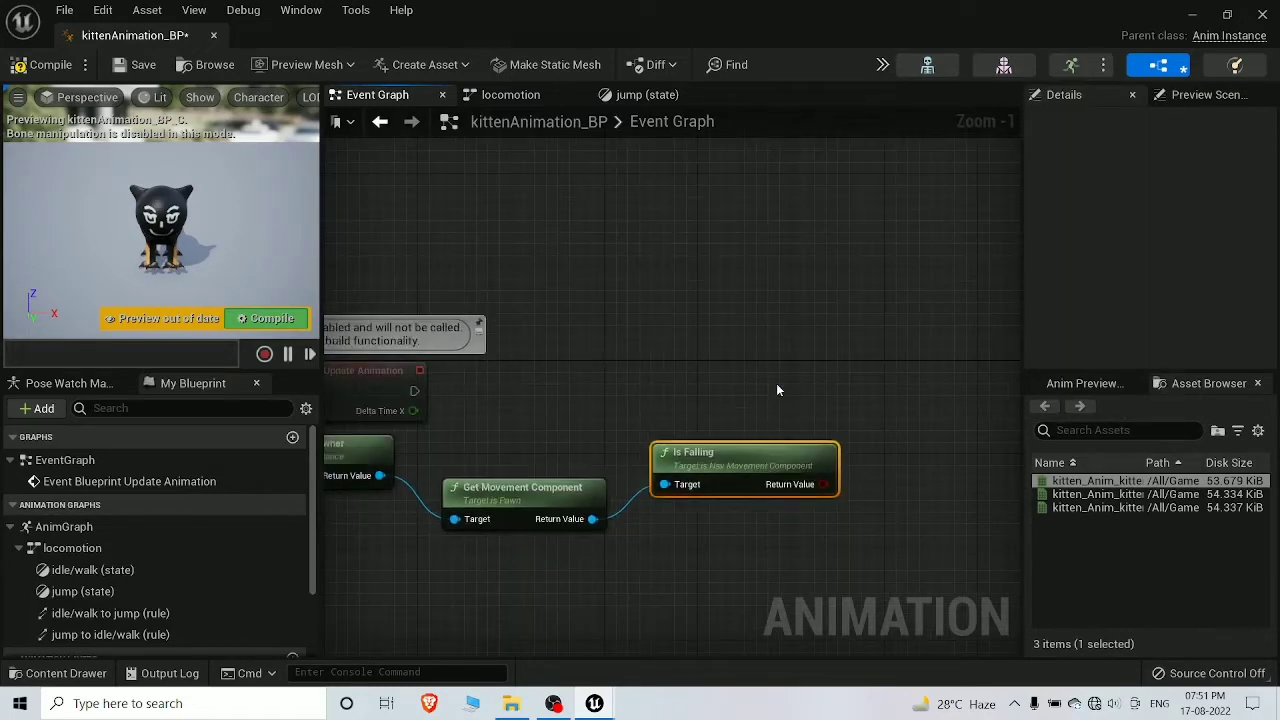
{"action": "right_click", "coordinate": [818, 487]}
{"action": "left_click", "coordinate": [845, 525]}
{"action": "type", "text": "isJumping"}
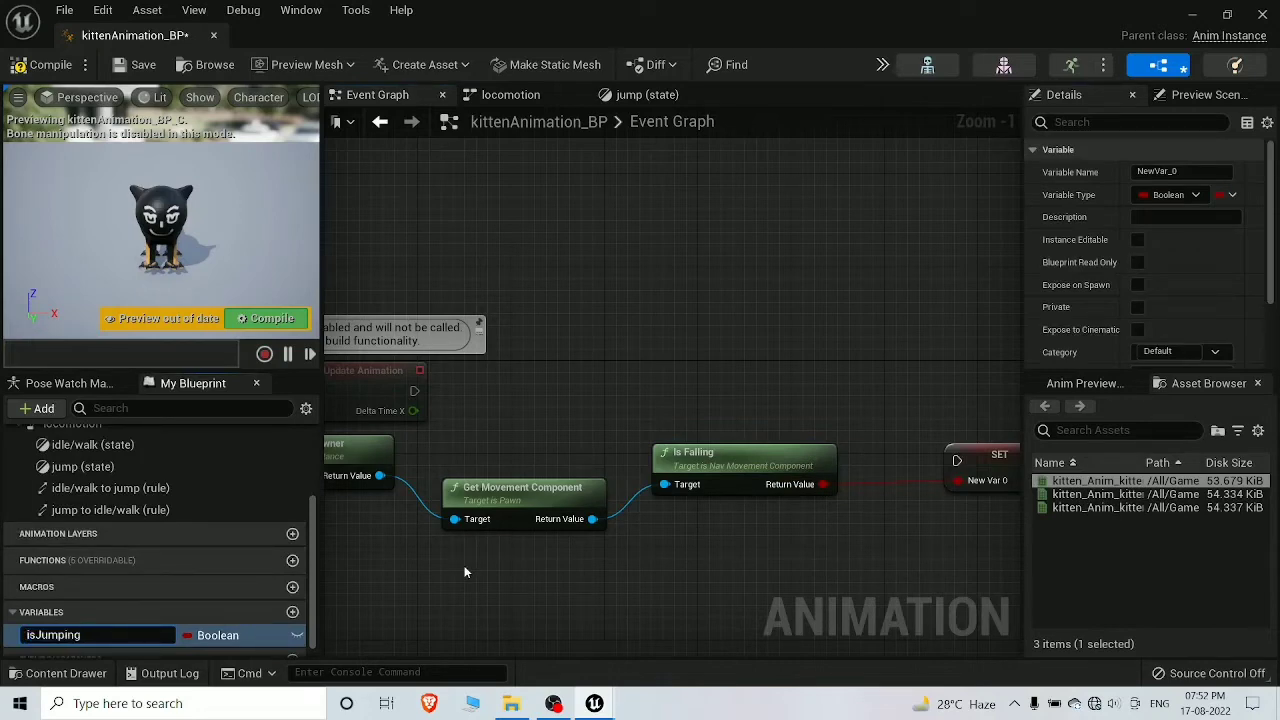
{"action": "key", "text": "Return"}
{"action": "right_click_drag", "start_coordinate": [778, 526], "coordinate": [718, 555]}
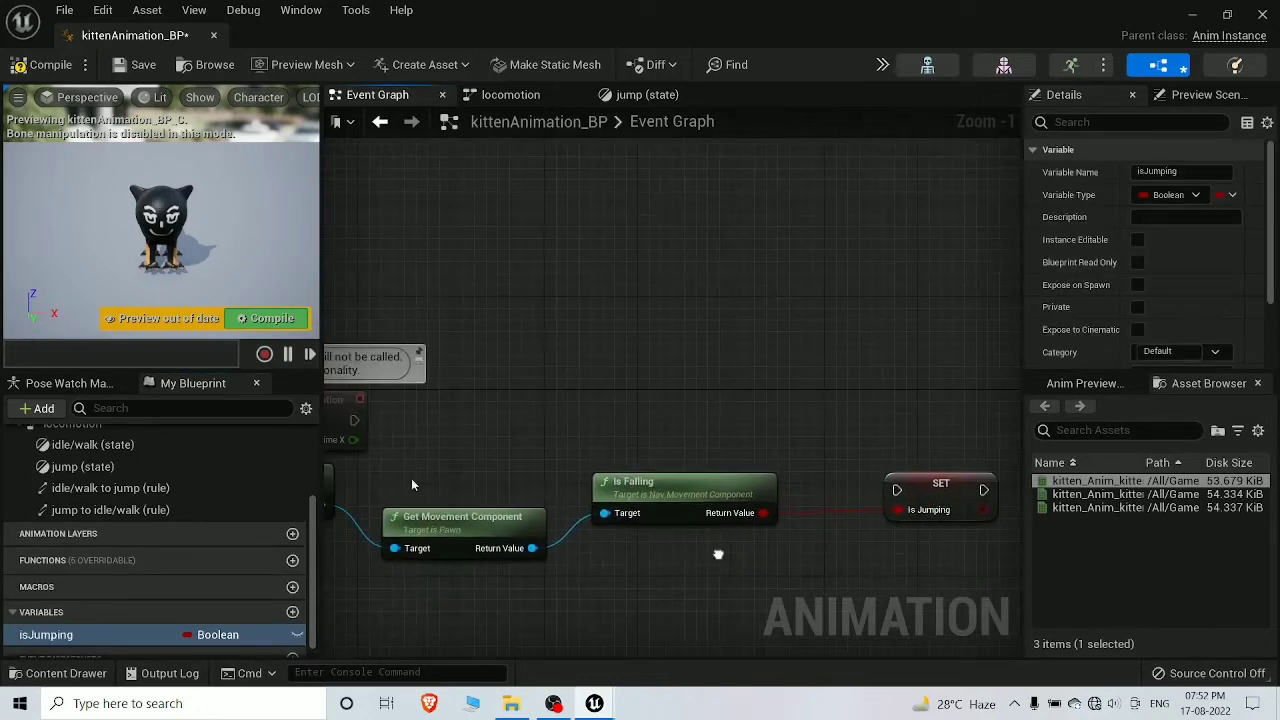
Connect the Update Animation event's execution output to the isJumping Set node, and add Get Velocity from Get Movement Component's return value
{"action": "left_click_drag", "start_coordinate": [355, 420], "coordinate": [922, 560]}
{"action": "right_click_drag", "start_coordinate": [757, 569], "coordinate": [784, 405]}
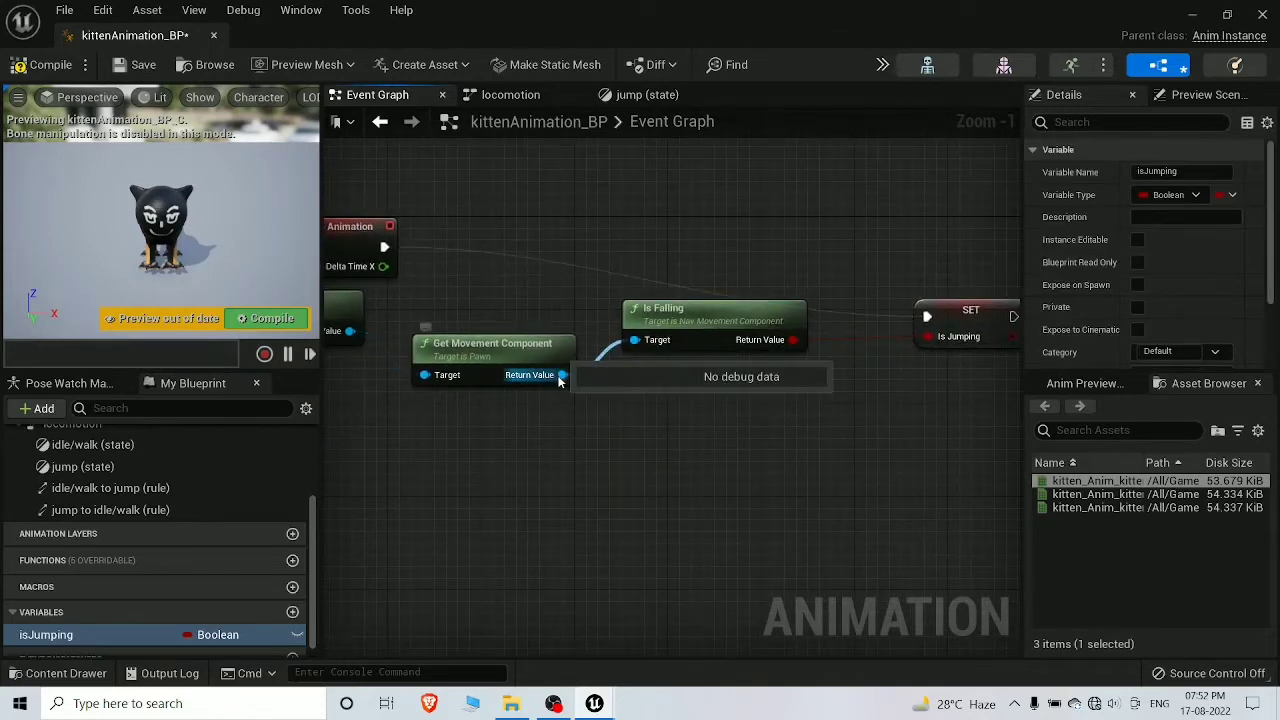
{"action": "left_click_drag", "start_coordinate": [562, 375], "coordinate": [628, 445]}
{"action": "type", "text": "ge"}
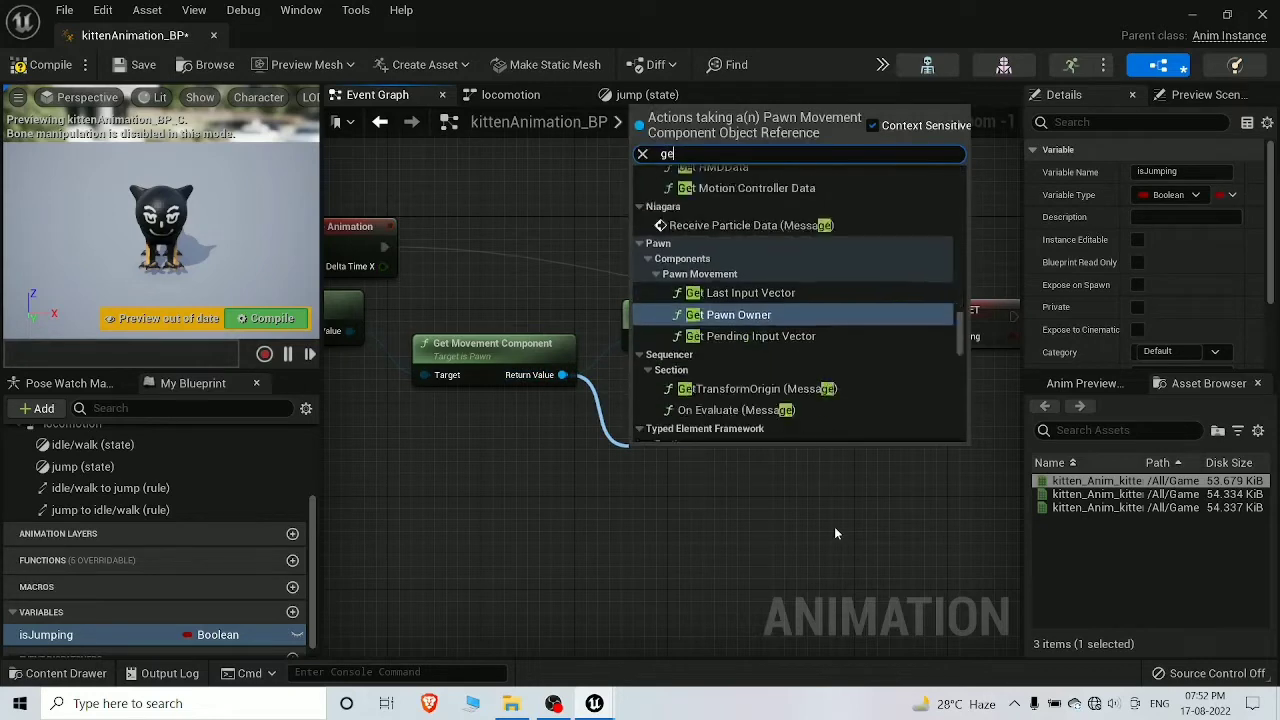
{"action": "type", "text": "t velo"}
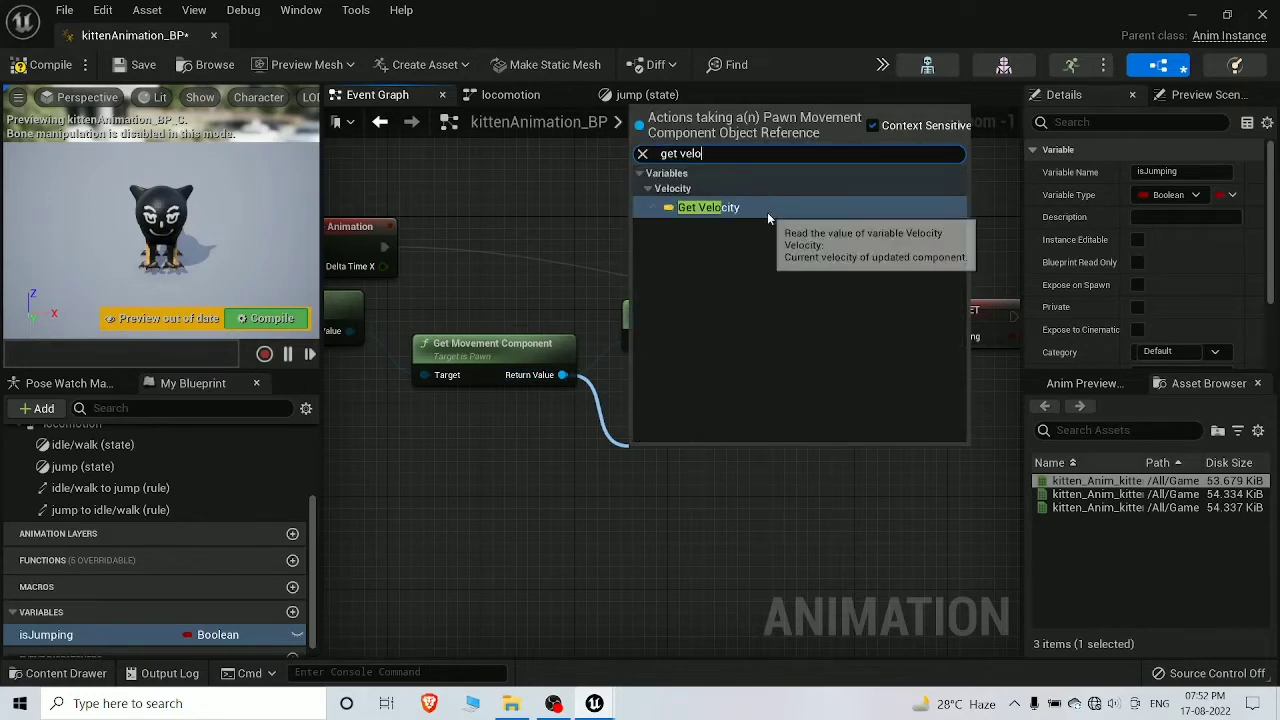
{"action": "left_click", "coordinate": [760, 208]}
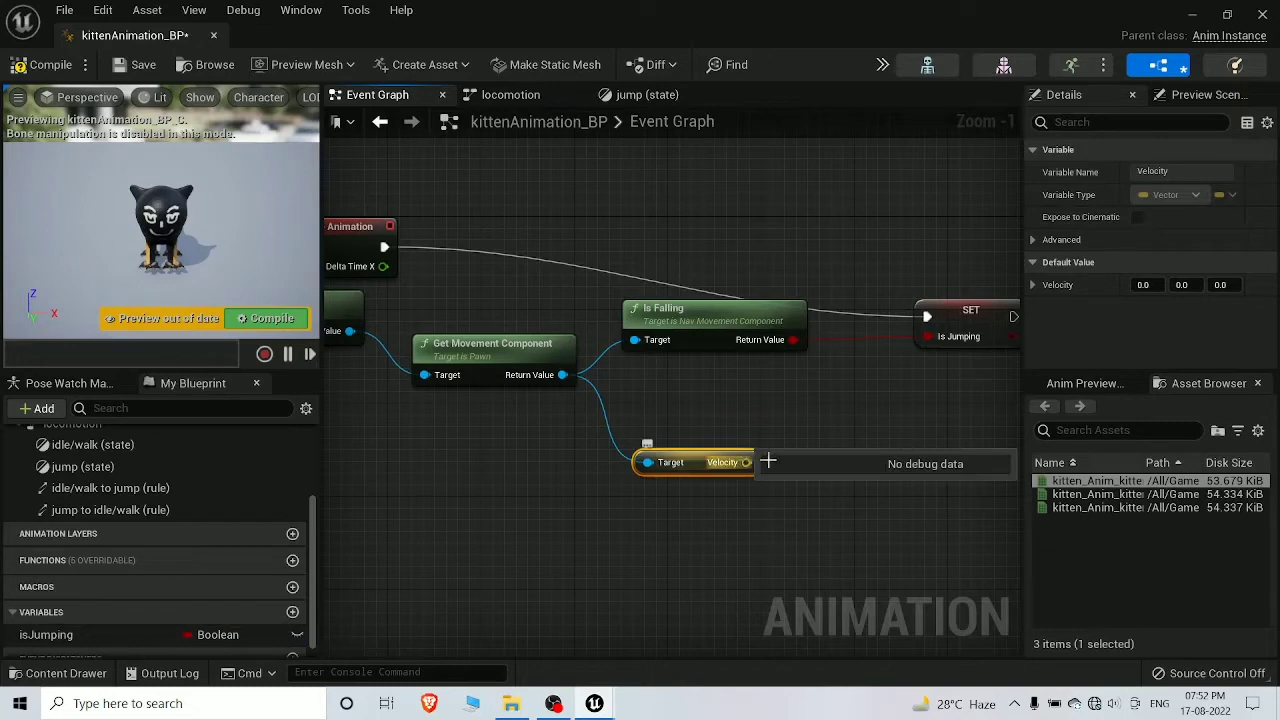
Add a Vector Length node fed by the Velocity output
{"action": "left_click_drag", "start_coordinate": [745, 462], "coordinate": [829, 510]}
{"action": "type", "text": "get vector len"}
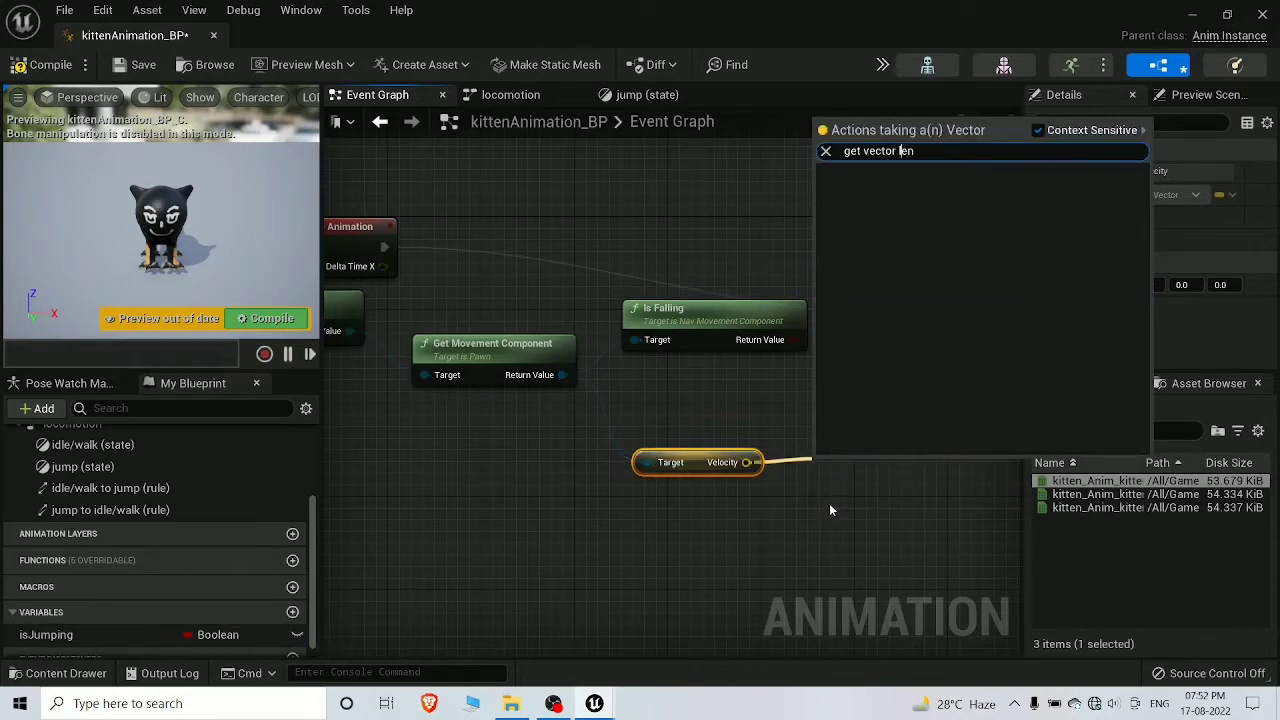
{"action": "key", "text": "BackSpace"}
{"action": "key", "text": "BackSpace"}
{"action": "key", "text": "BackSpace"}
{"action": "key", "text": "BackSpace"}
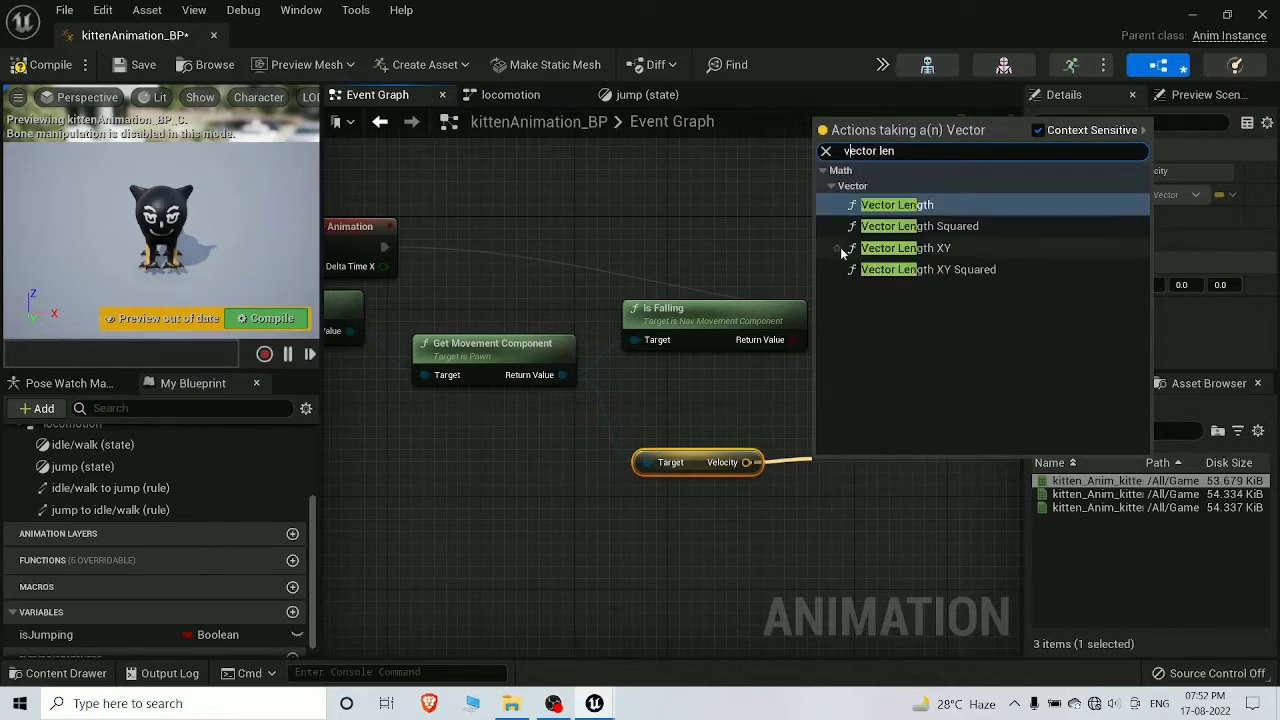
{"action": "left_click", "coordinate": [929, 205]}
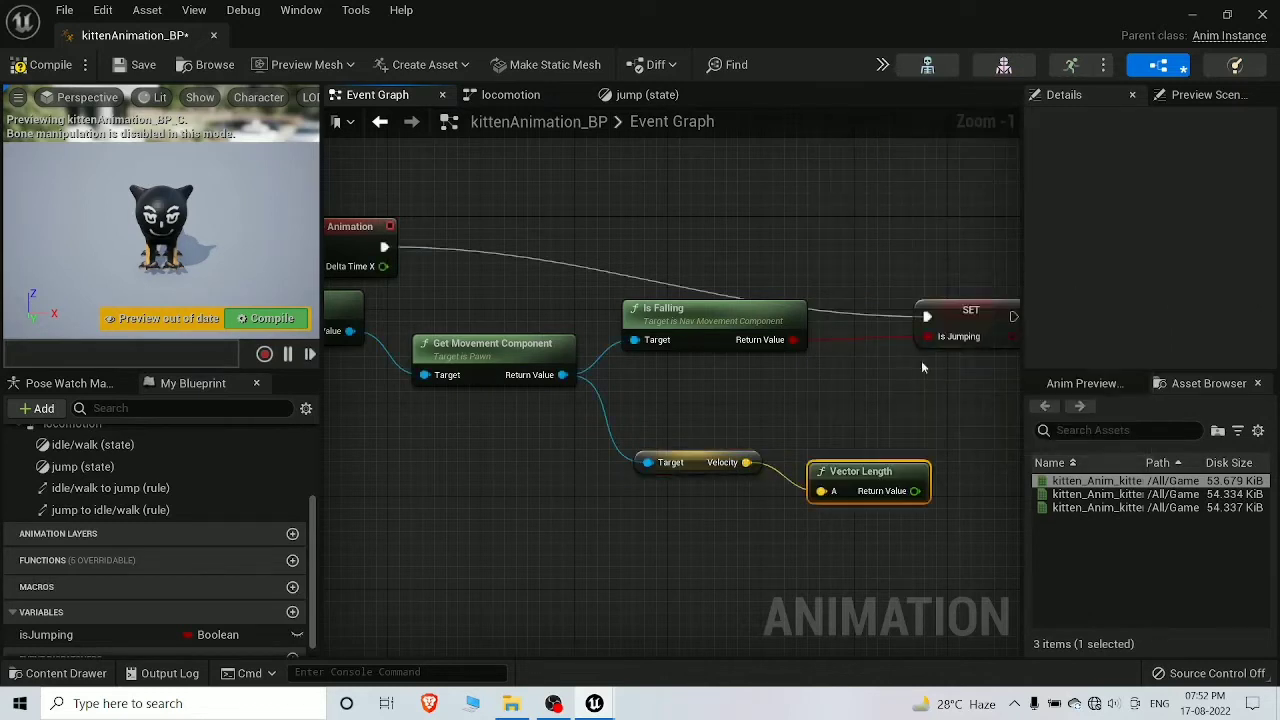
Promote the Vector Length return value to a Float variable named speed
{"action": "right_click", "coordinate": [797, 430]}
{"action": "left_click", "coordinate": [970, 451]}
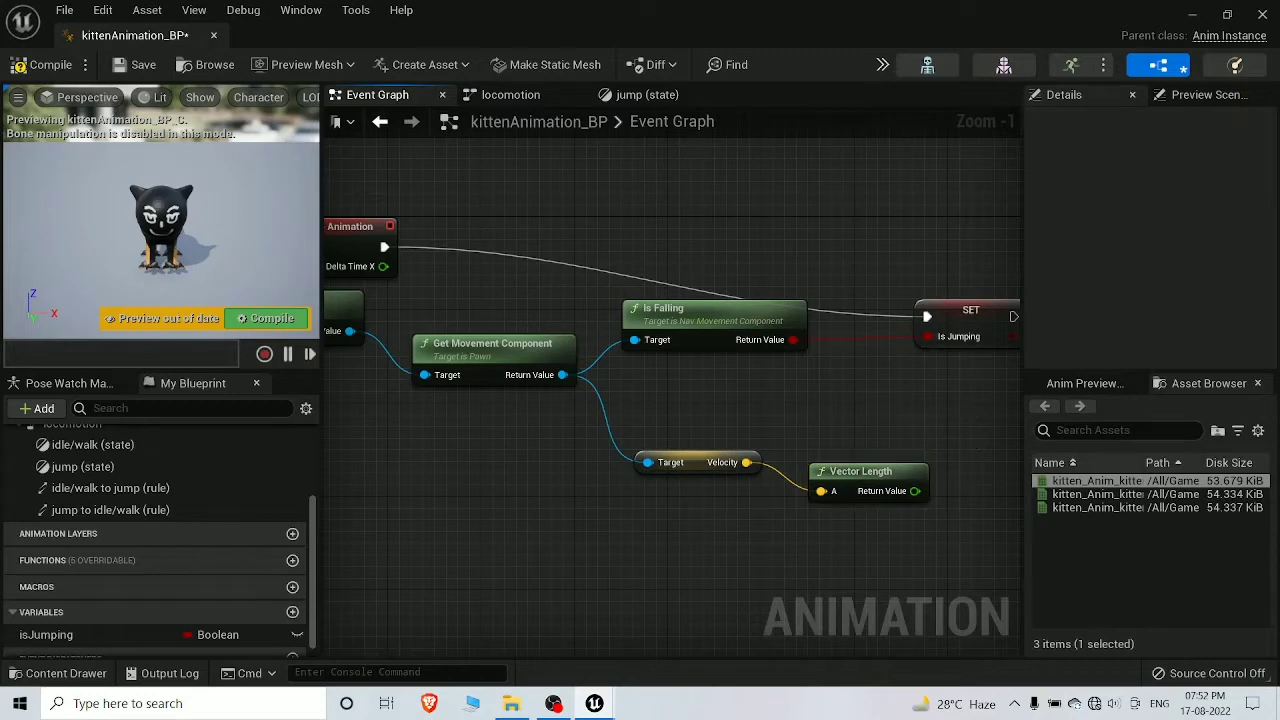
{"action": "right_click_drag", "start_coordinate": [972, 433], "coordinate": [849, 446]}
{"action": "right_click", "coordinate": [786, 504]}
{"action": "key", "text": "Escape"}
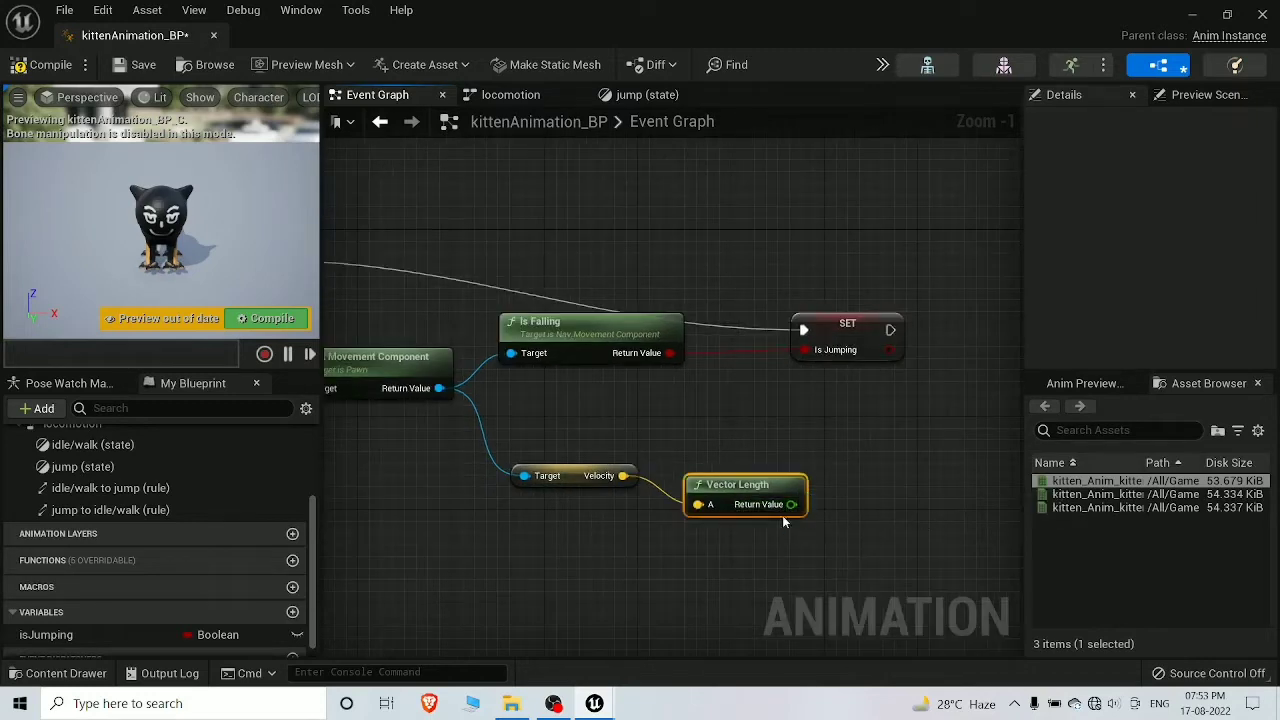
{"action": "type", "text": "speed"}
{"action": "key", "text": "Return"}
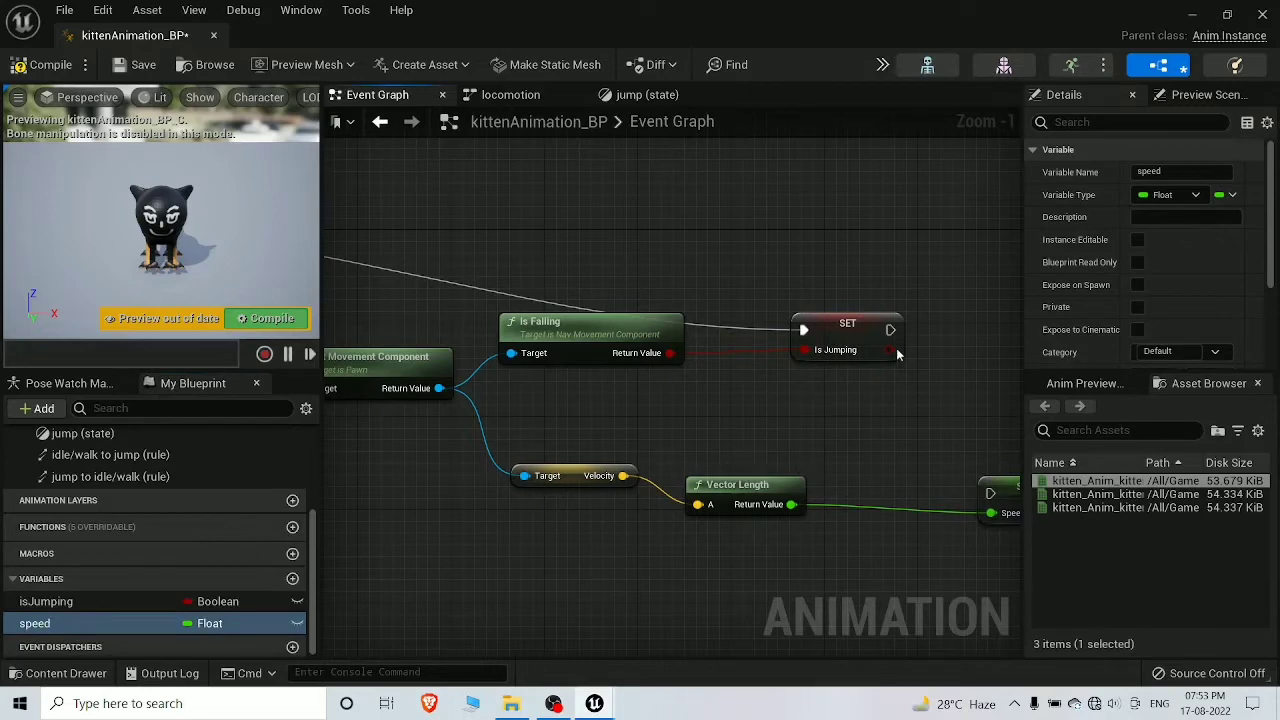
Connect the isJumping Set node's execution output to the speed Set node's execution input
{"action": "left_click_drag", "start_coordinate": [892, 330], "coordinate": [993, 502]}
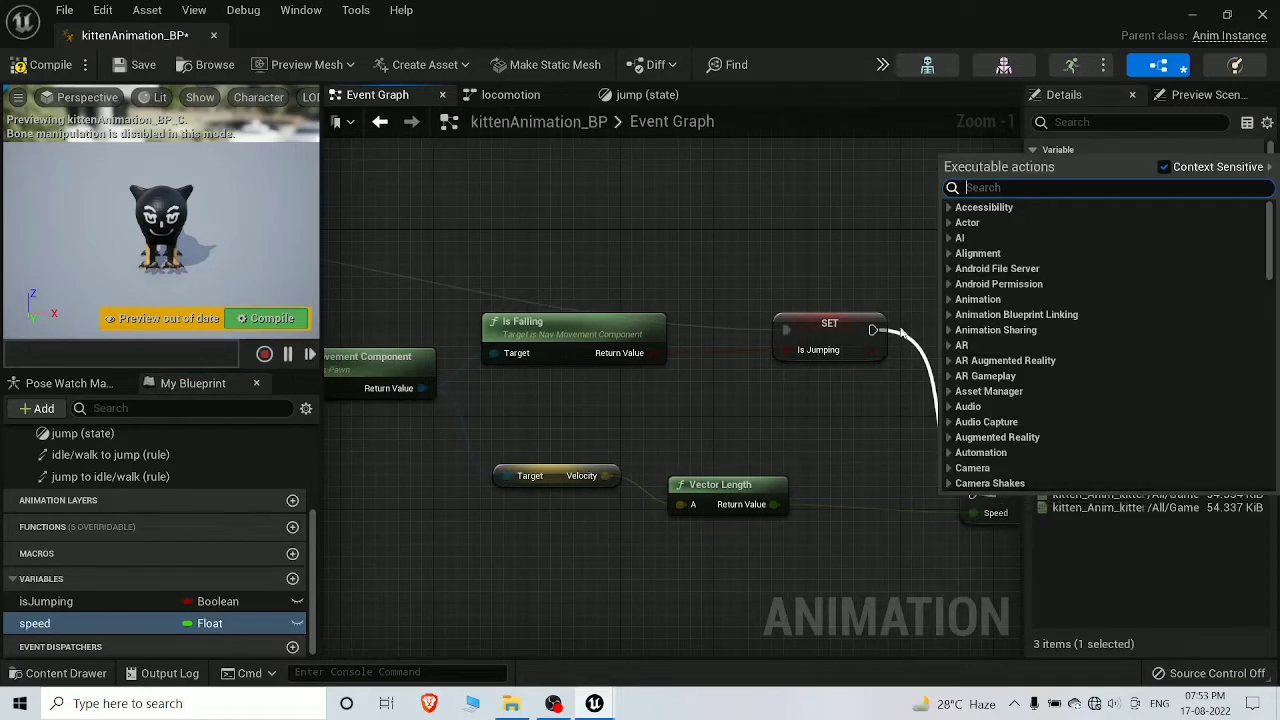
{"action": "left_click", "coordinate": [917, 312]}
{"action": "left_click_drag", "start_coordinate": [871, 331], "coordinate": [972, 493]}
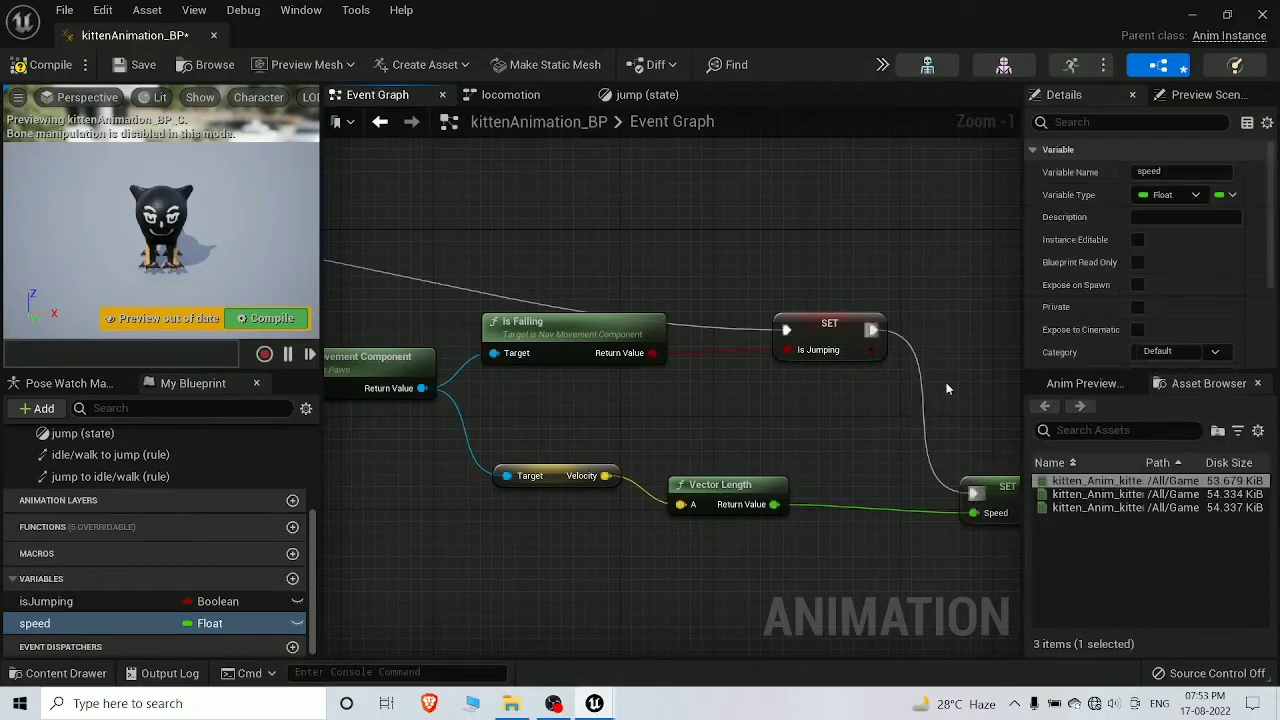
Compile and save the kittenAnimation_BP blueprint
{"action": "left_click", "coordinate": [45, 64]}
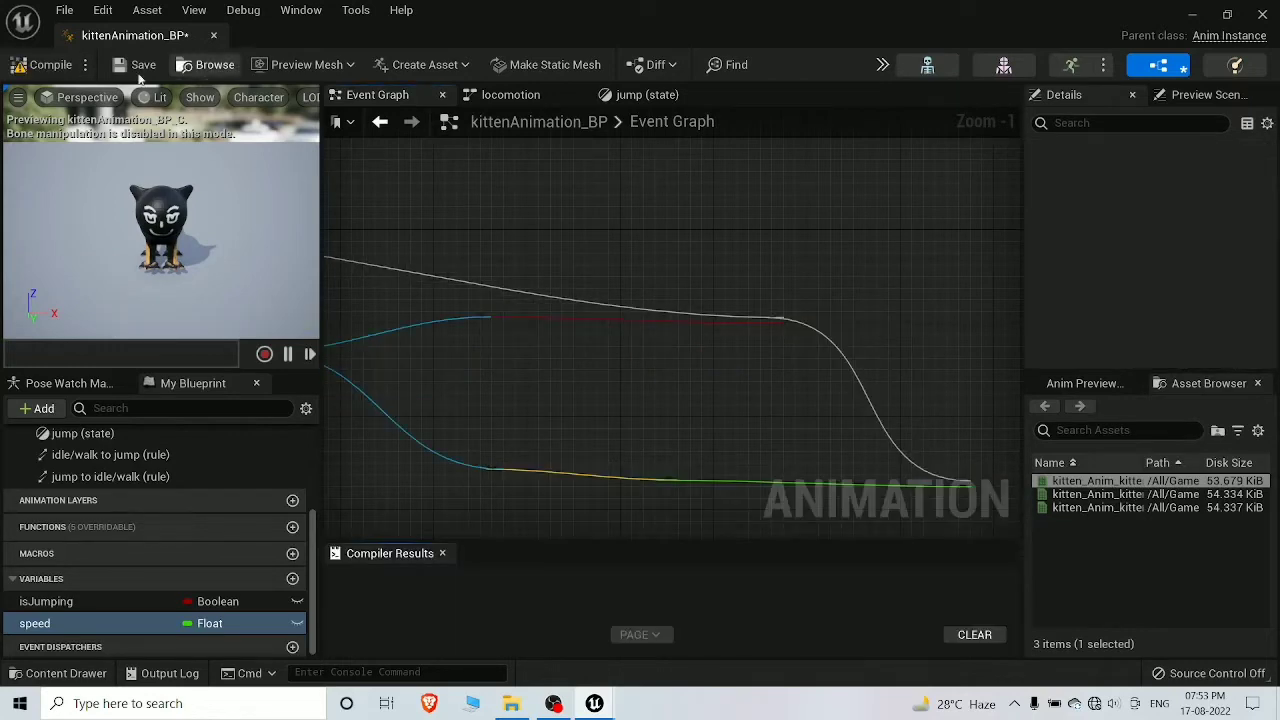
{"action": "left_click", "coordinate": [118, 74]}
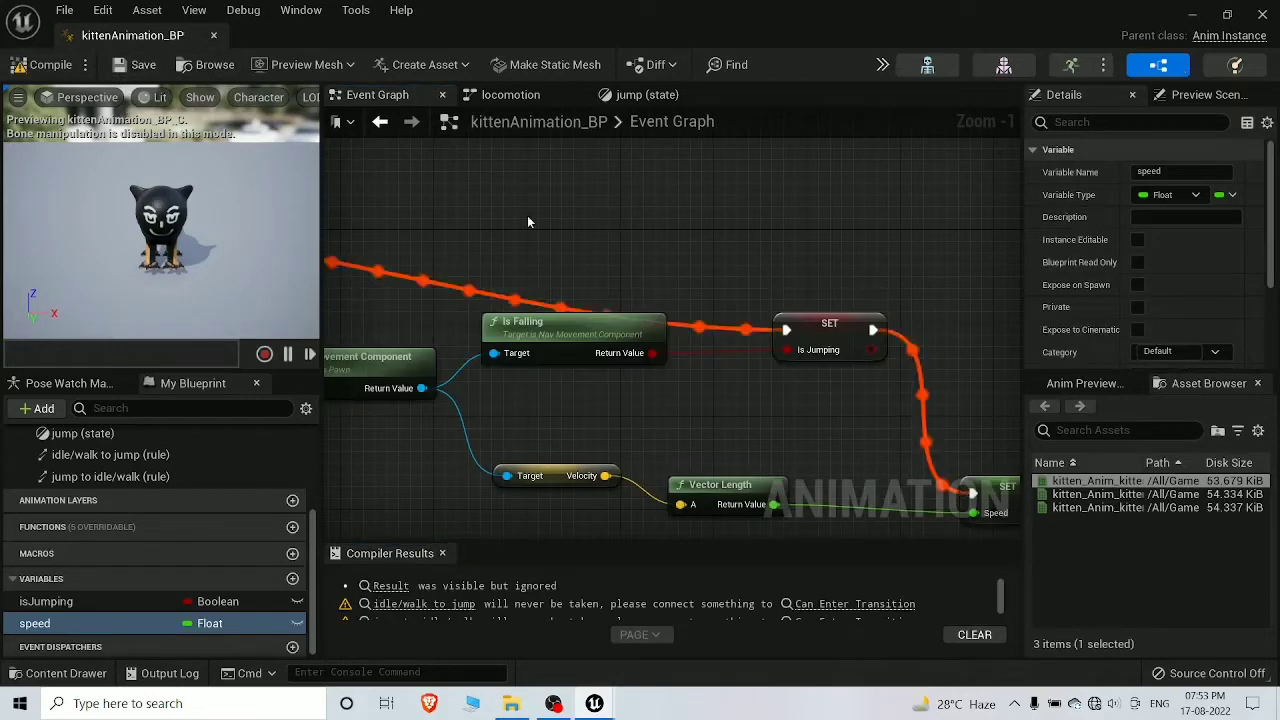
{"action": "left_click", "coordinate": [645, 95]}
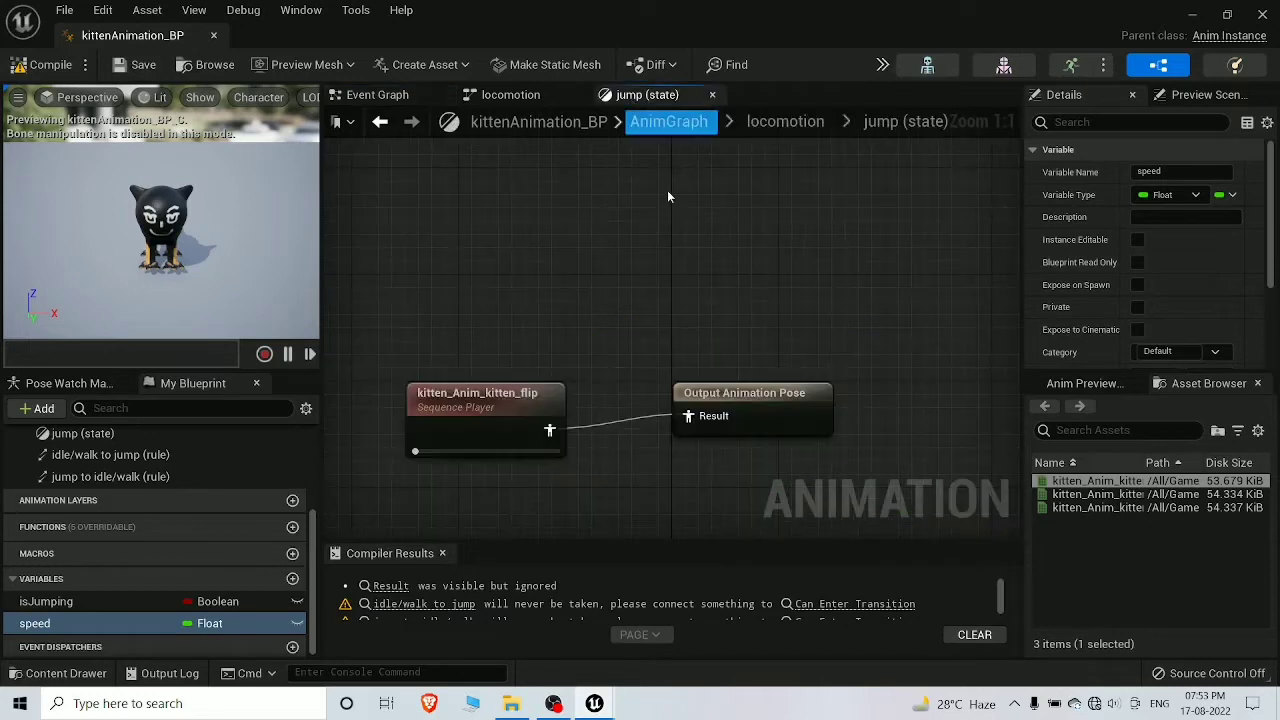
{"action": "left_click", "coordinate": [514, 402]}
{"action": "scroll", "coordinate": [1200, 270], "scroll_direction": "down", "scroll_amount": 2}
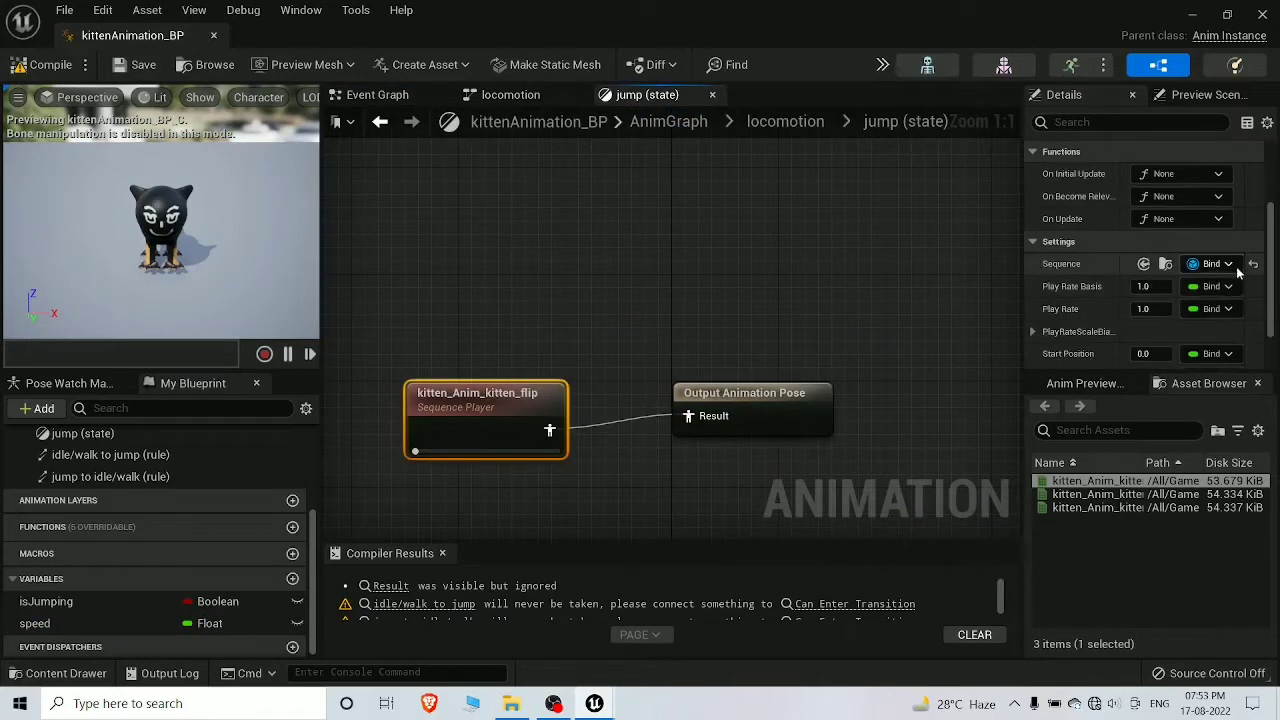
{"action": "scroll", "coordinate": [1240, 266], "scroll_direction": "up", "scroll_amount": 2}
{"action": "left_click", "coordinate": [773, 402]}
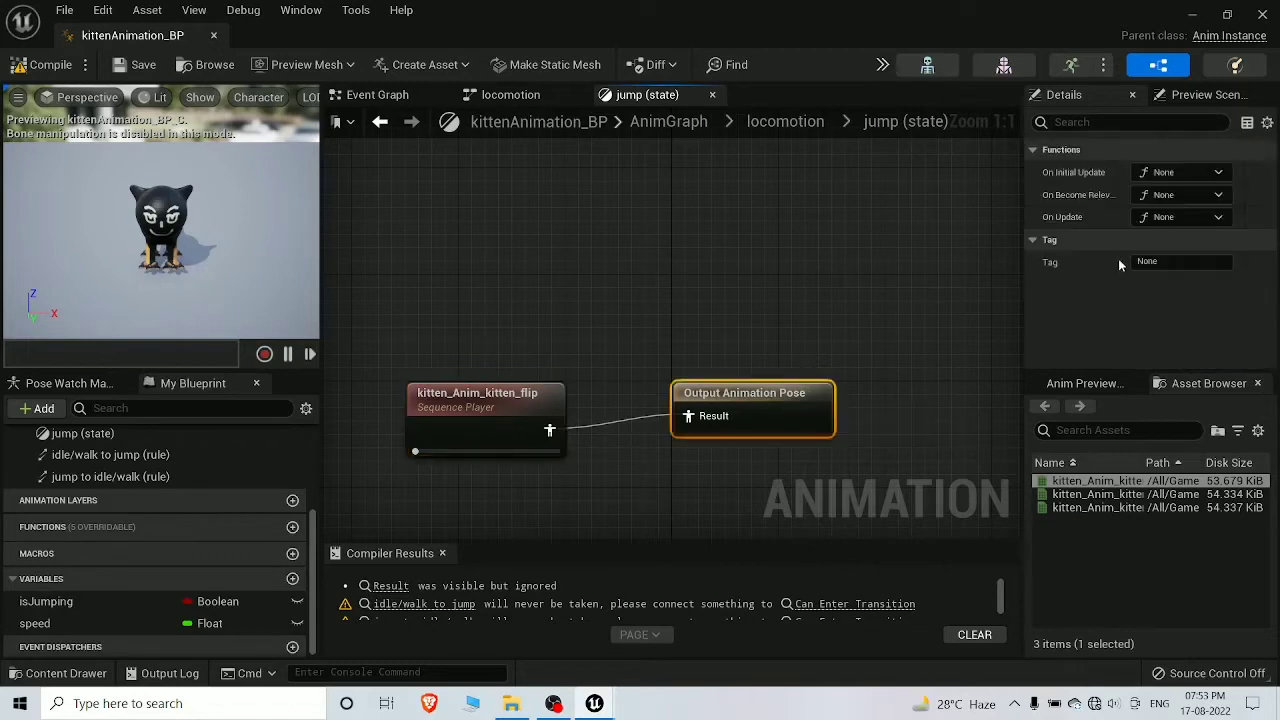
{"action": "left_click", "coordinate": [629, 333]}
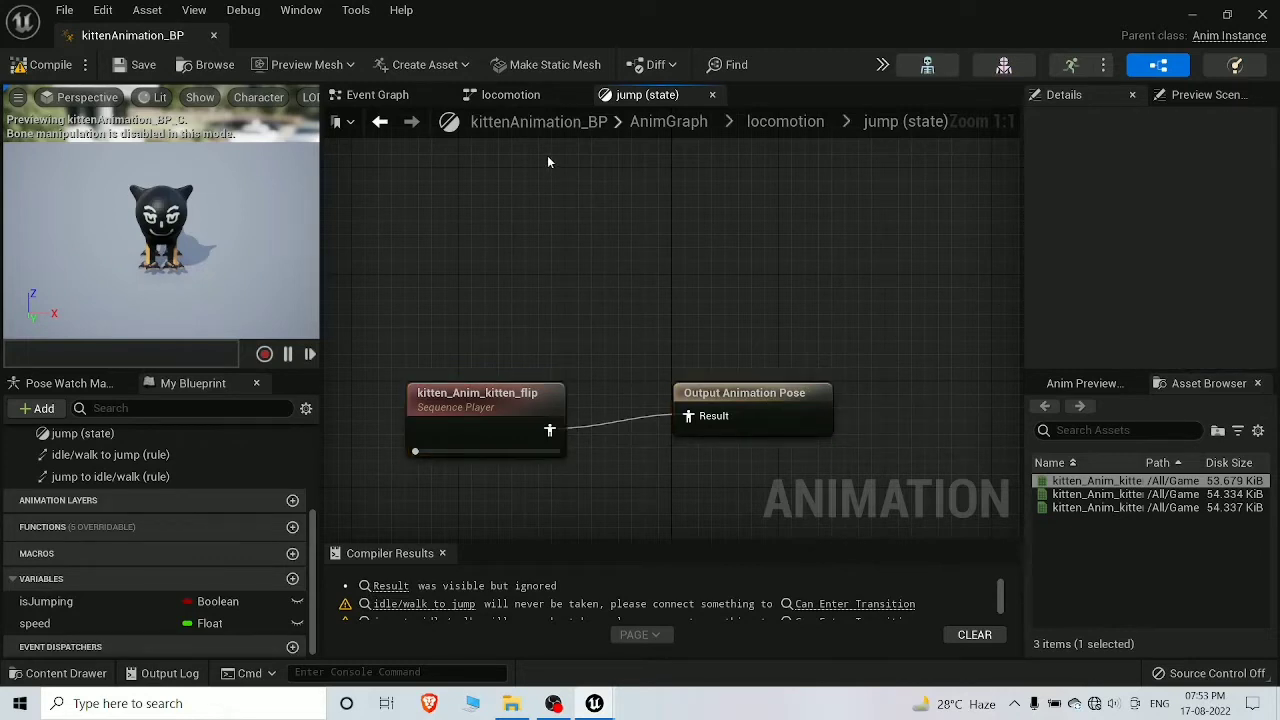
Open the idle/walk to jump transition rule in the locomotion state machine
{"action": "left_click", "coordinate": [506, 94]}
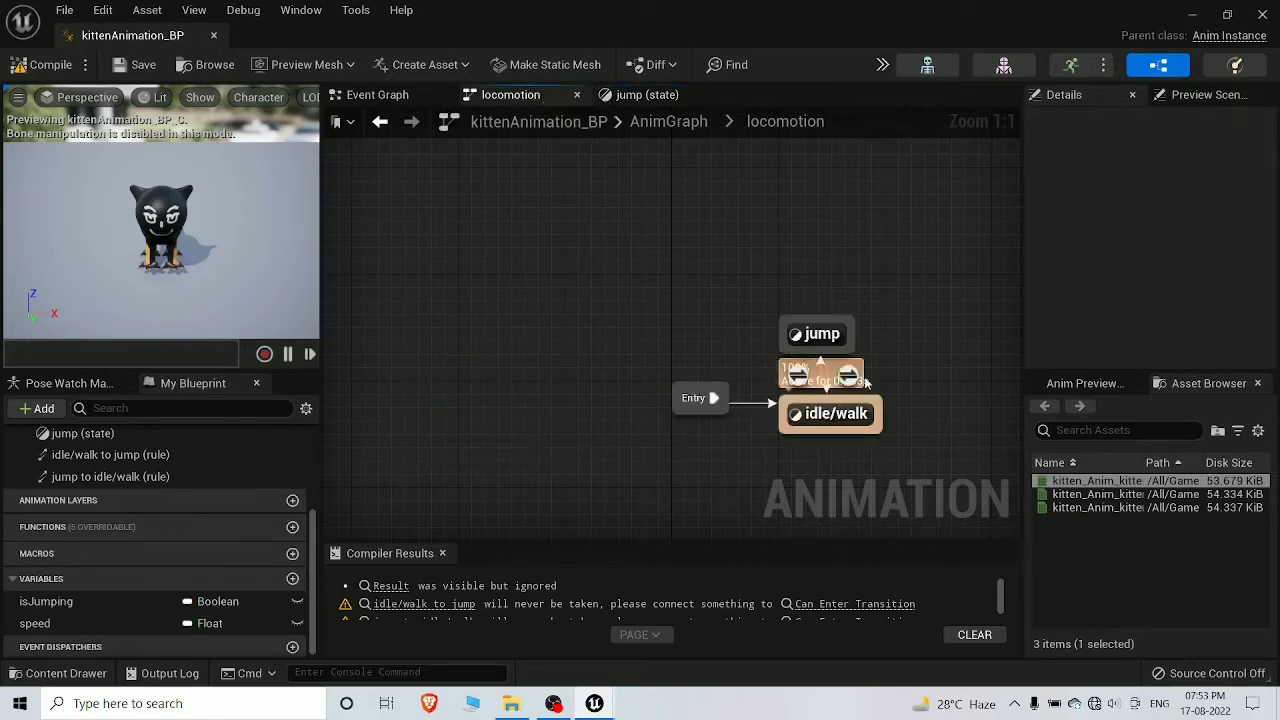
{"action": "left_click", "coordinate": [797, 375]}
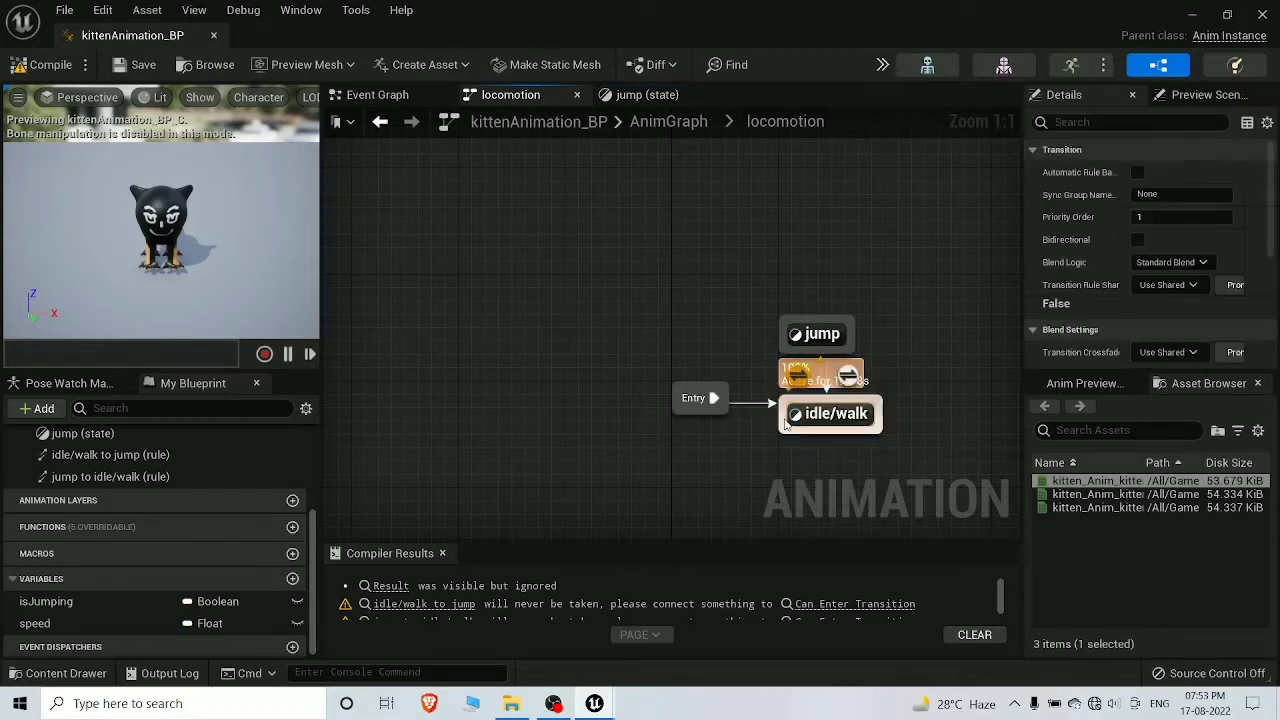
{"action": "double_click", "coordinate": [797, 375]}
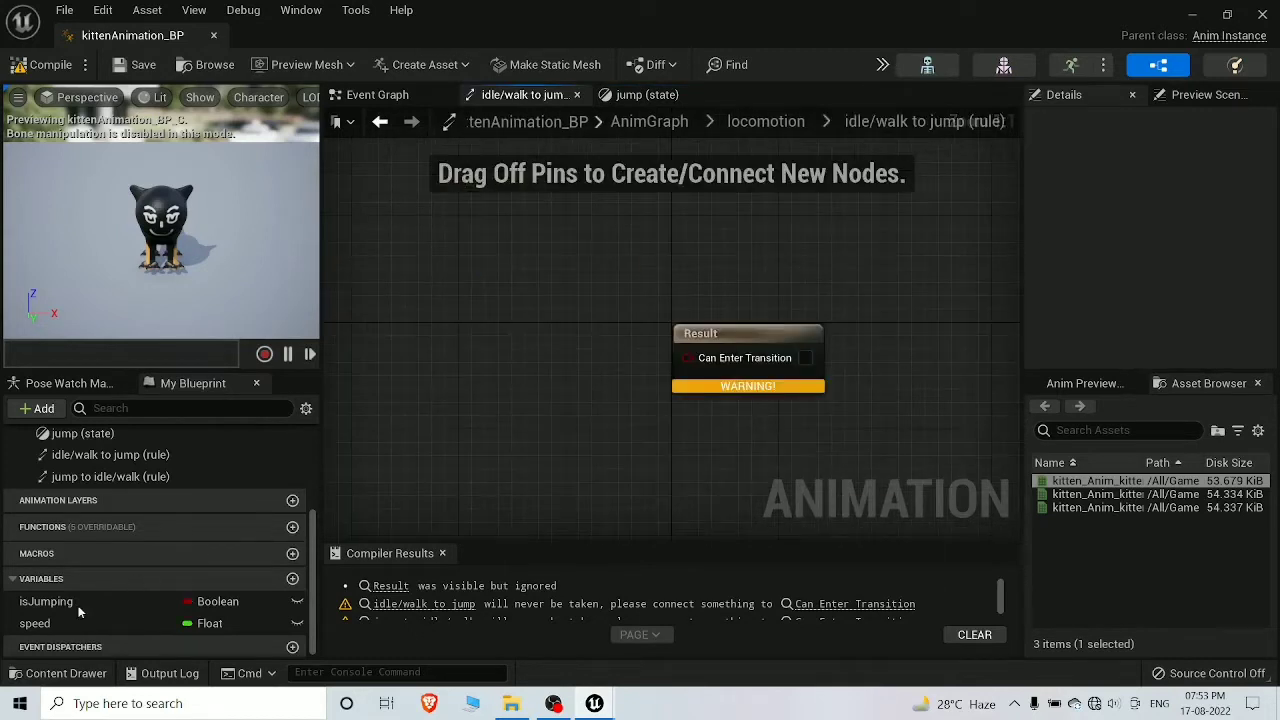
{"action": "left_click_drag", "start_coordinate": [488, 357], "coordinate": [488, 360]}
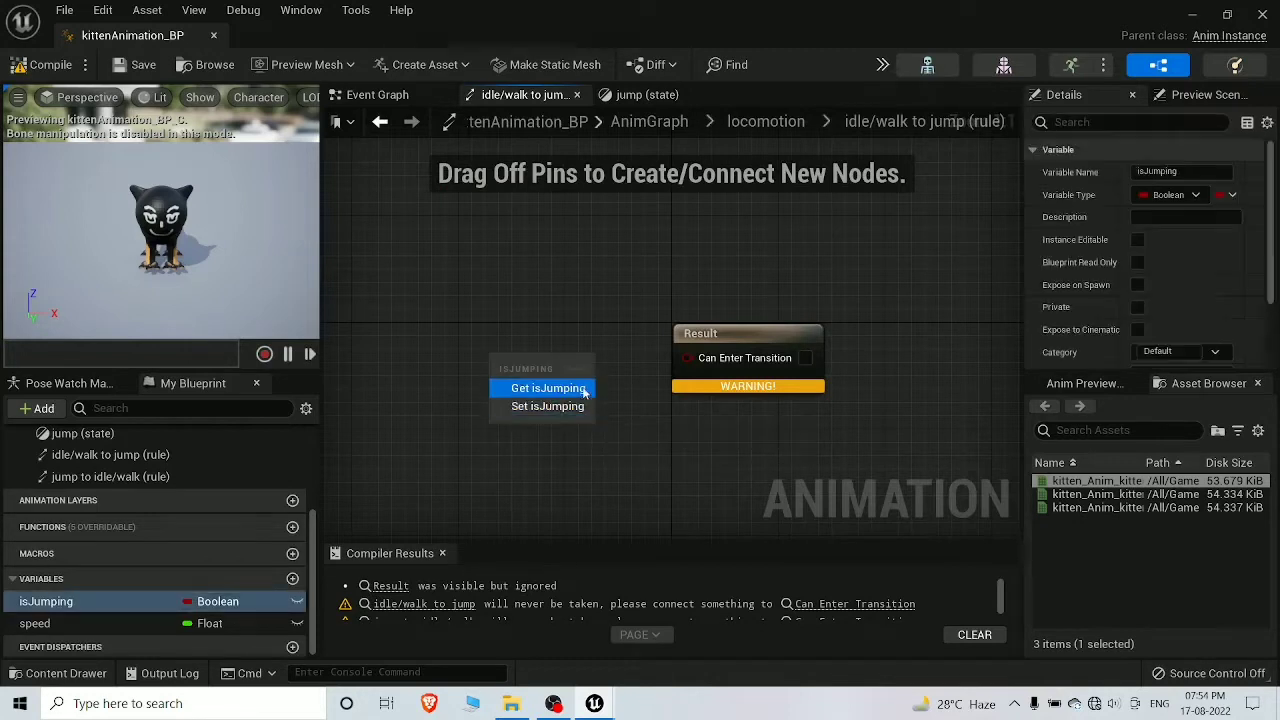
{"action": "left_click", "coordinate": [549, 386]}
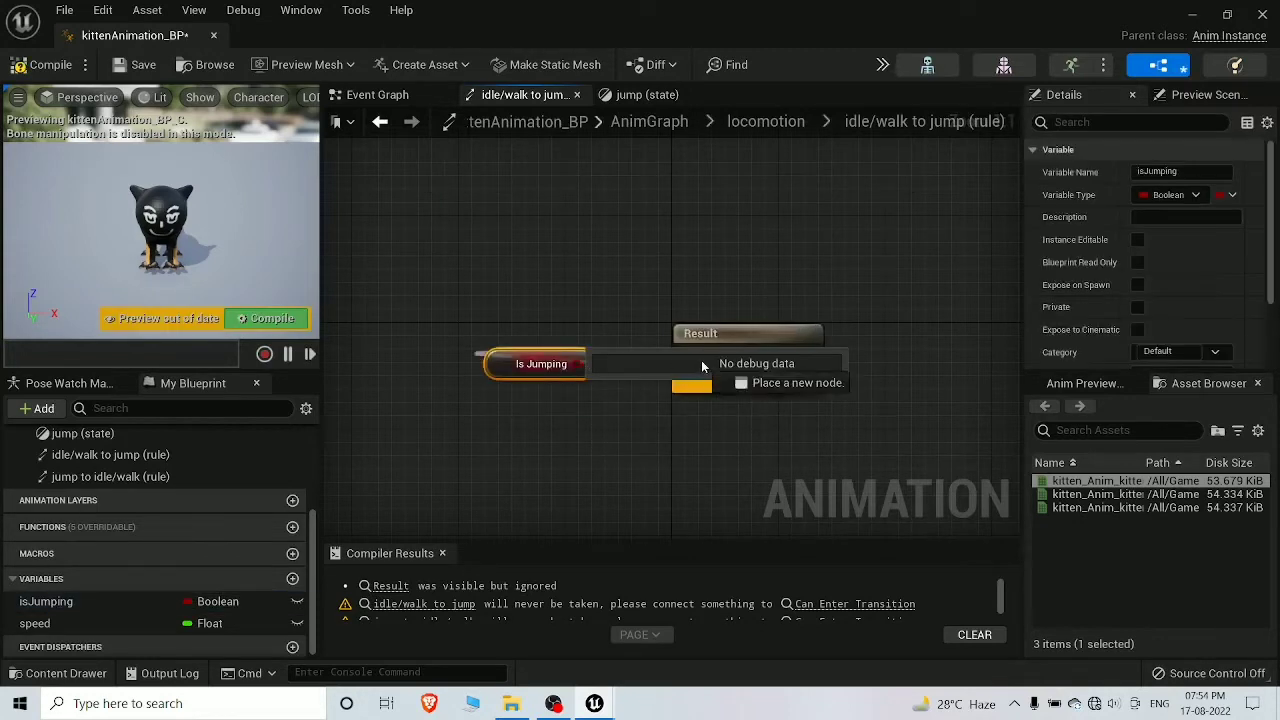
{"action": "left_click", "coordinate": [652, 440]}
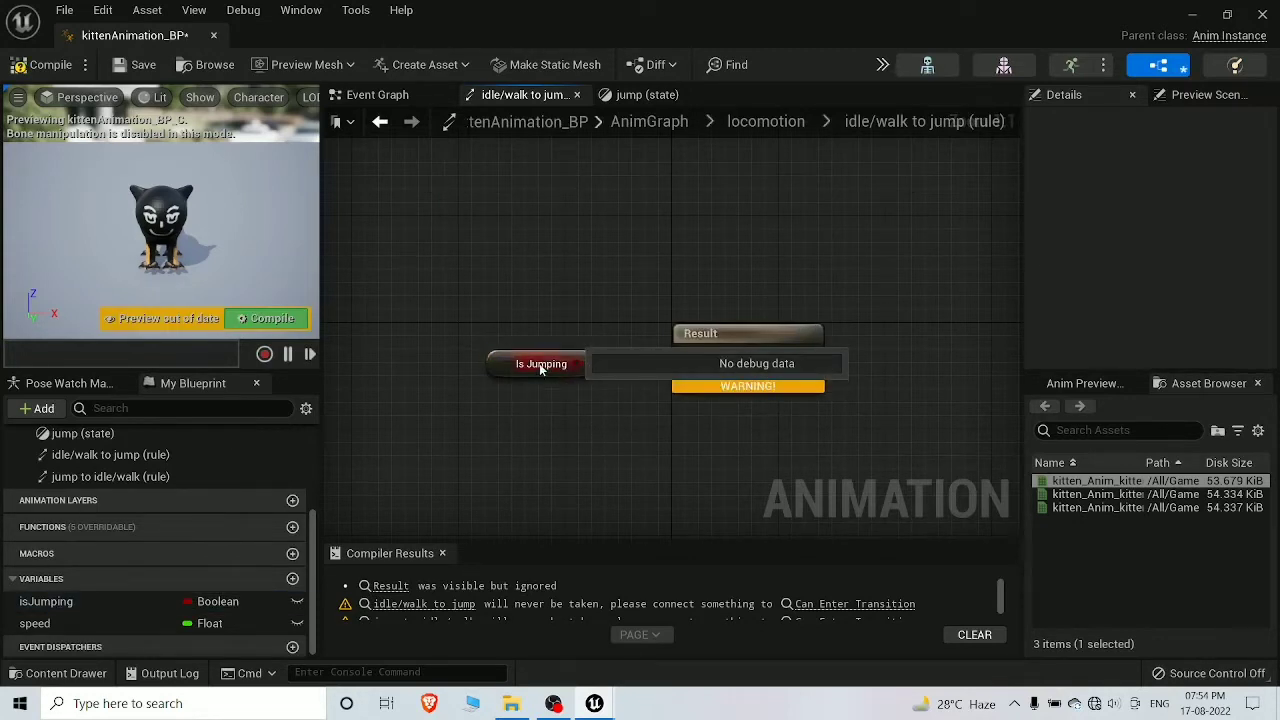
{"action": "key", "text": "ctrl+z"}
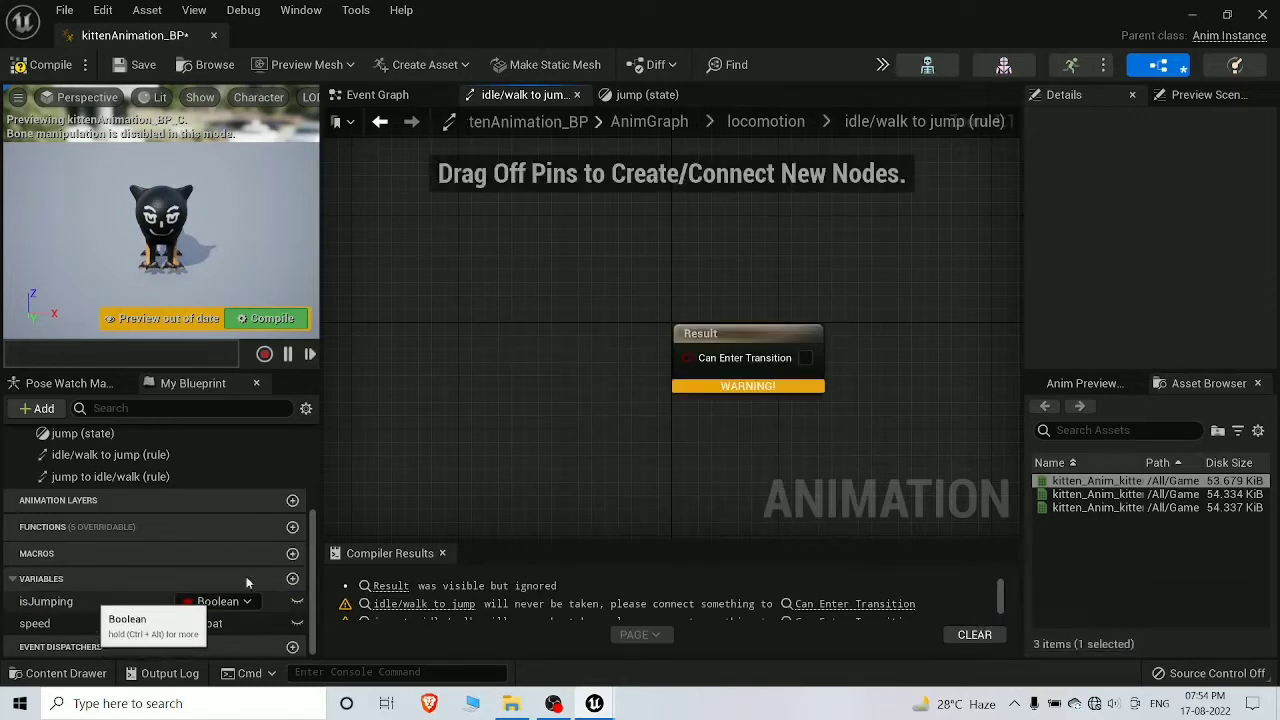
{"action": "left_click_drag", "start_coordinate": [60, 601], "coordinate": [490, 366], "text": "alt"}
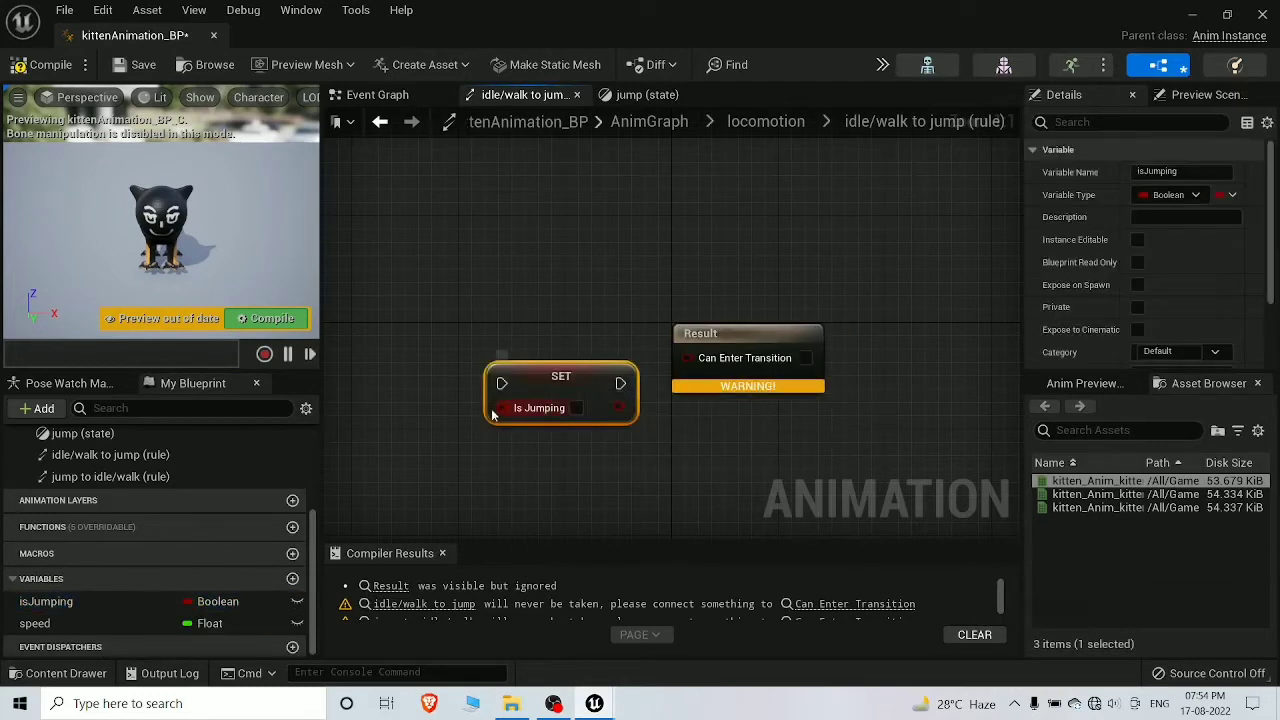
{"action": "key", "text": "ctrl+z"}
In the idle/walk to jump rule, place a Get isJumping node and connect it to the Result's Can Enter Transition input
{"action": "left_click_drag", "start_coordinate": [150, 601], "coordinate": [444, 345]}
{"action": "left_click", "coordinate": [481, 375]}
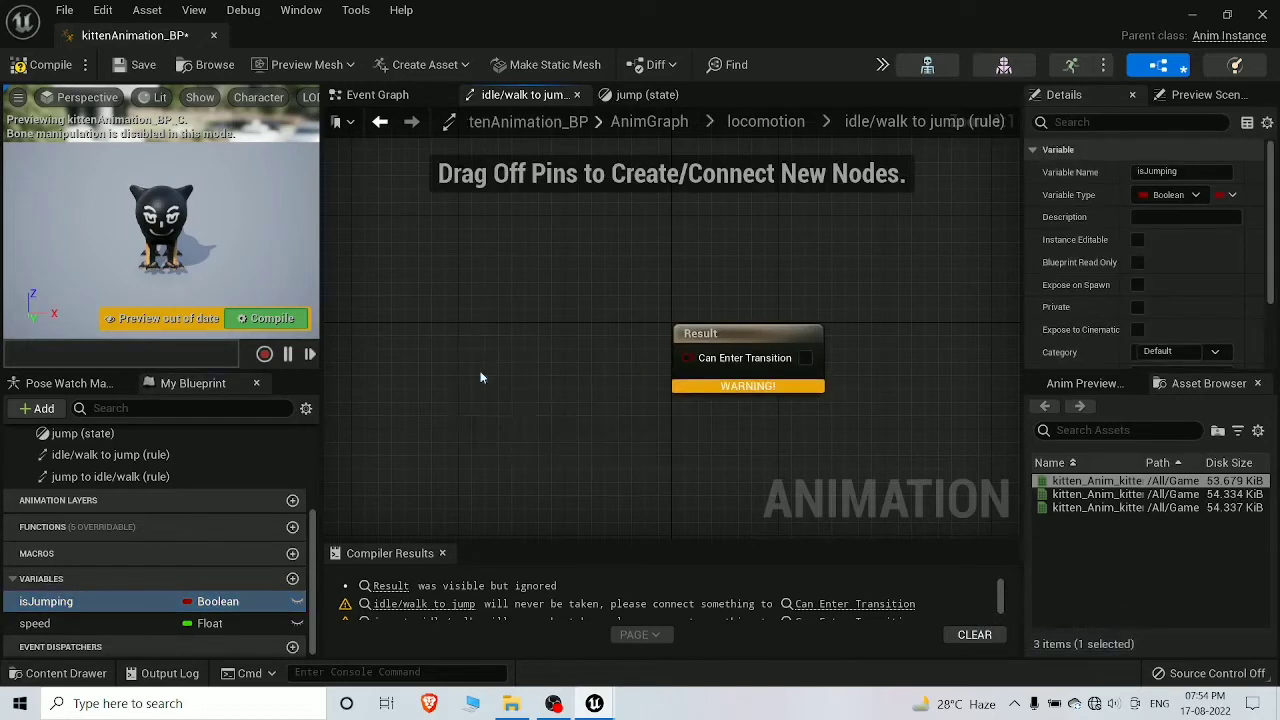
{"action": "left_click_drag", "start_coordinate": [527, 350], "coordinate": [690, 351]}
{"action": "left_click", "coordinate": [863, 298]}
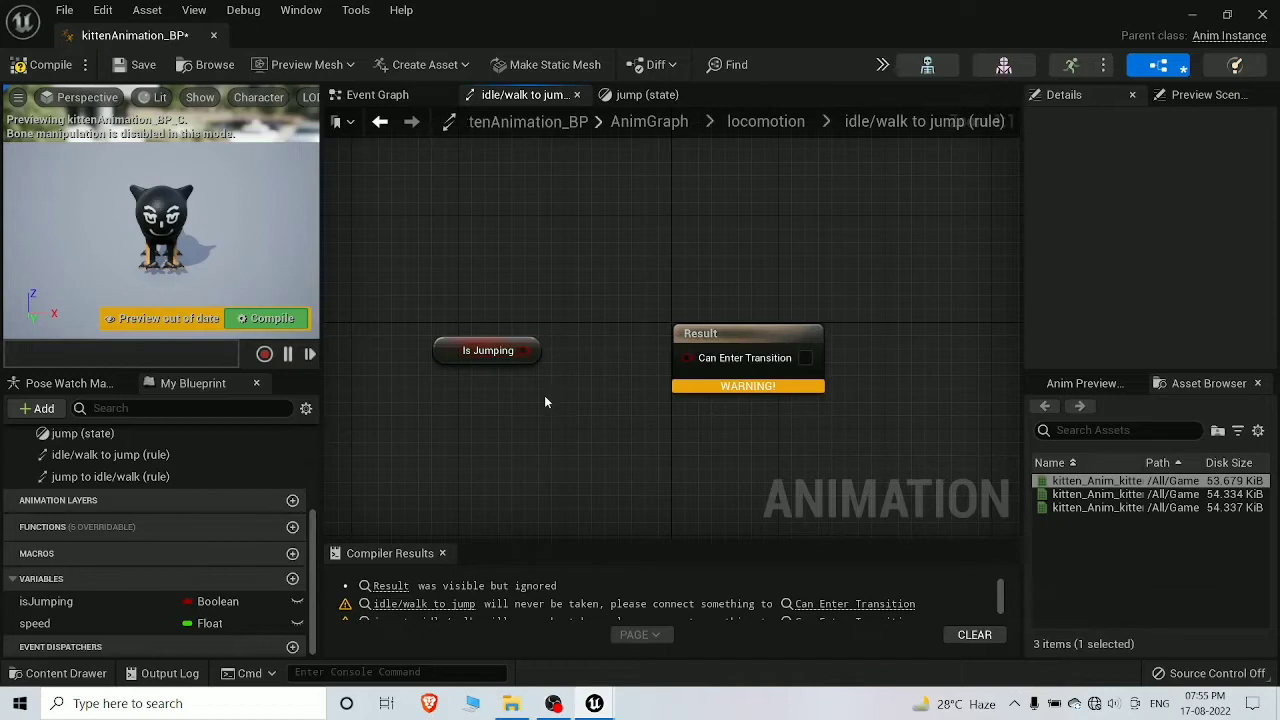
{"action": "left_click_drag", "start_coordinate": [522, 350], "coordinate": [689, 358]}
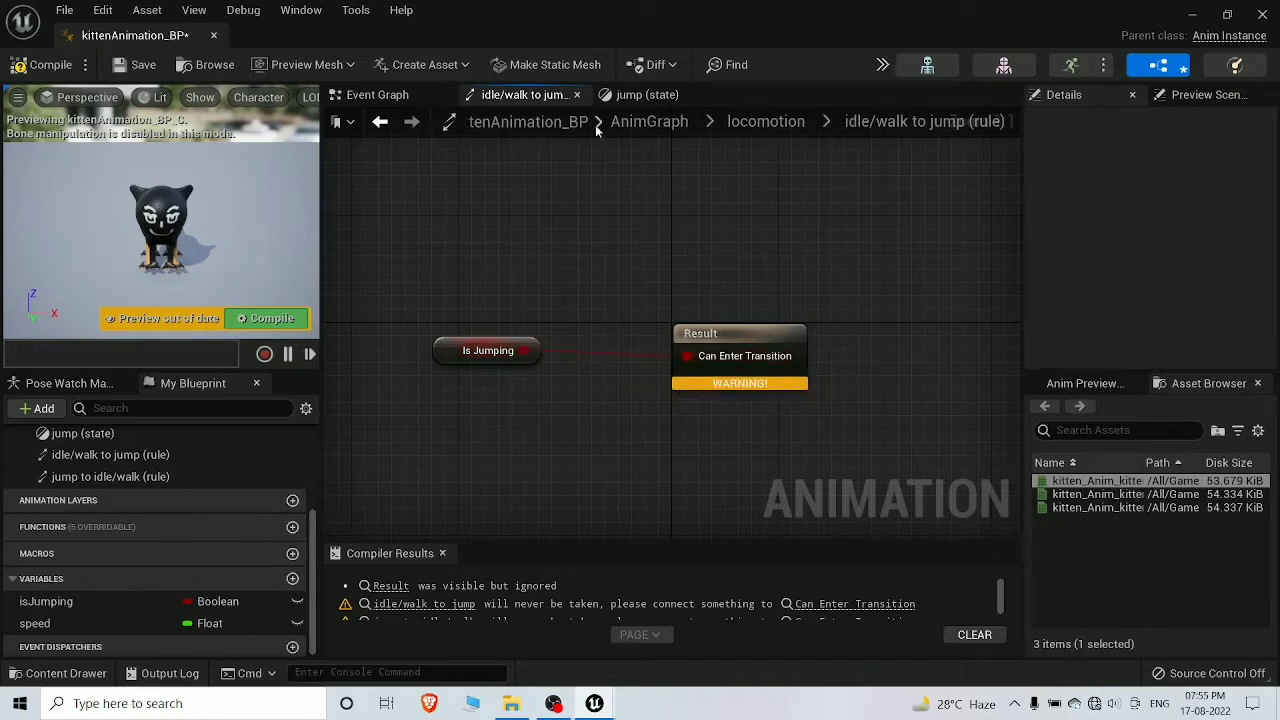
Open the jump to idle/walk transition rule from the locomotion state machine and place a Get isJumping node in it
{"action": "left_click", "coordinate": [784, 121]}
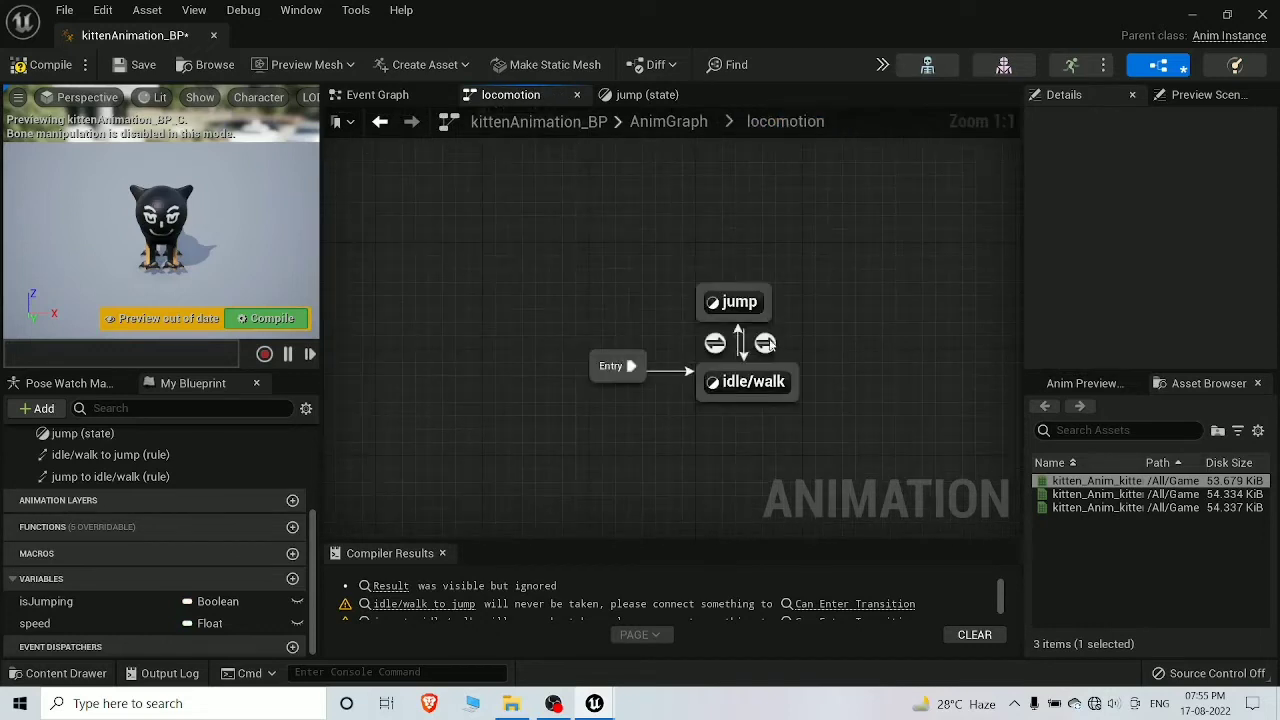
{"action": "double_click", "coordinate": [766, 343]}
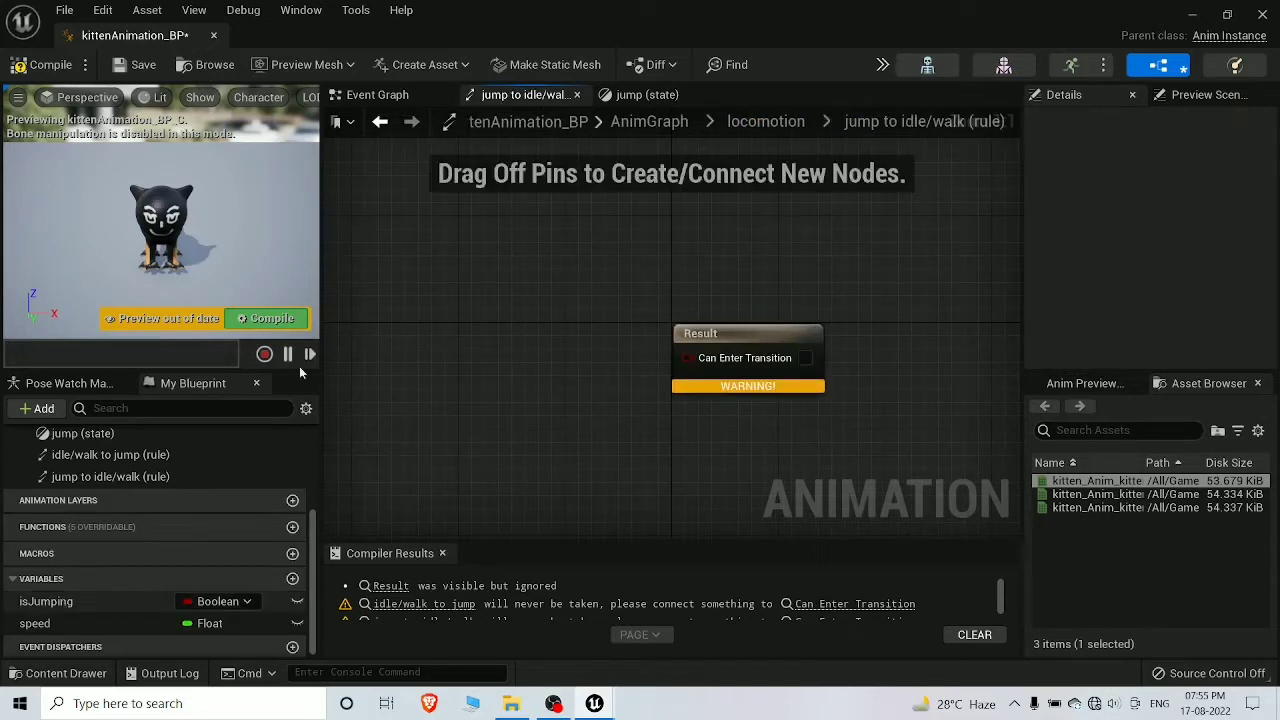
{"action": "left_click_drag", "start_coordinate": [46, 601], "coordinate": [366, 332]}
{"action": "left_click", "coordinate": [420, 368]}
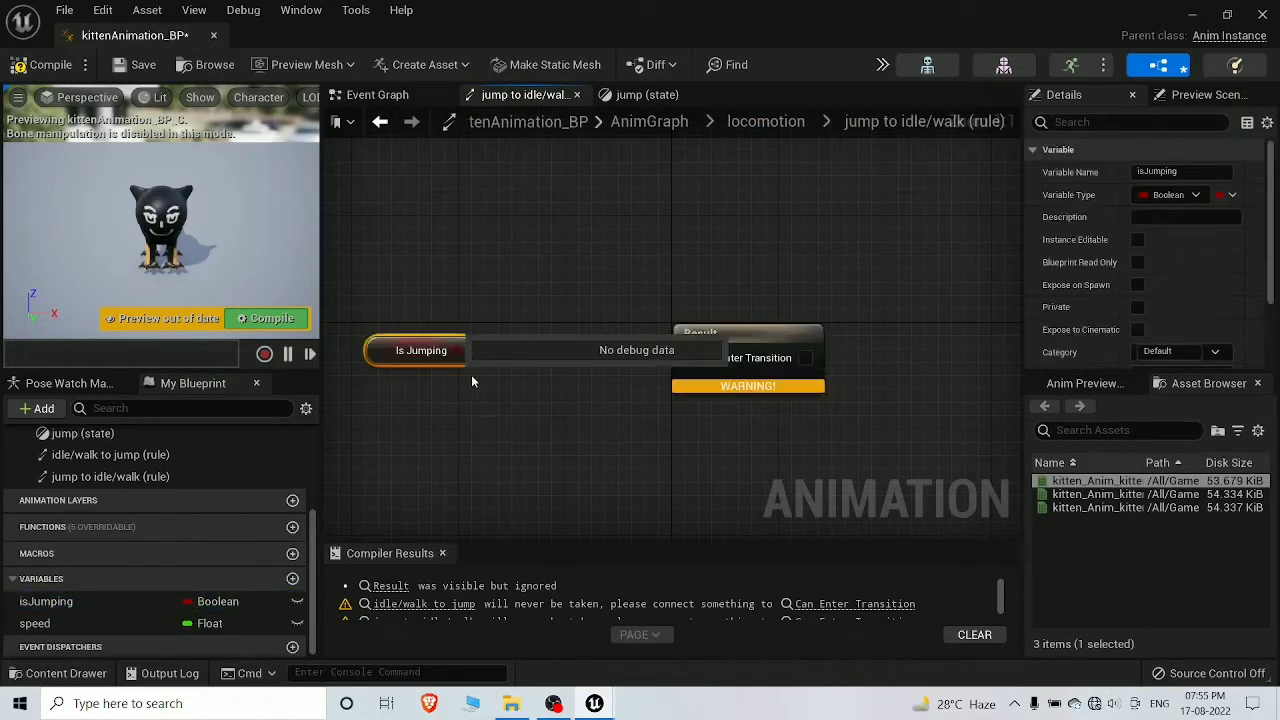
In the jump to idle/walk rule, add a NOT Boolean node fed by isJumping and connect its output to Can Enter Transition
{"action": "left_click_drag", "start_coordinate": [470, 350], "coordinate": [497, 381]}
{"action": "type", "text": "not"}
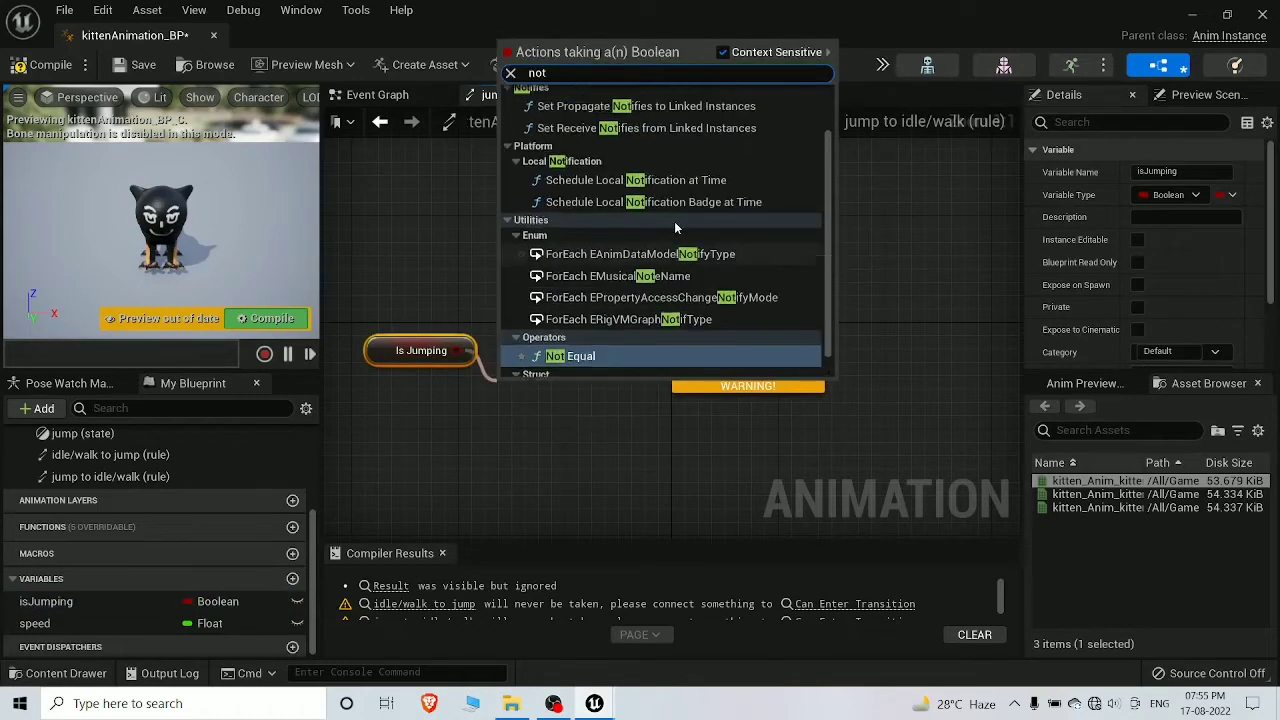
{"action": "scroll", "coordinate": [674, 221], "scroll_direction": "up", "scroll_amount": 3}
{"action": "left_click", "coordinate": [628, 122]}
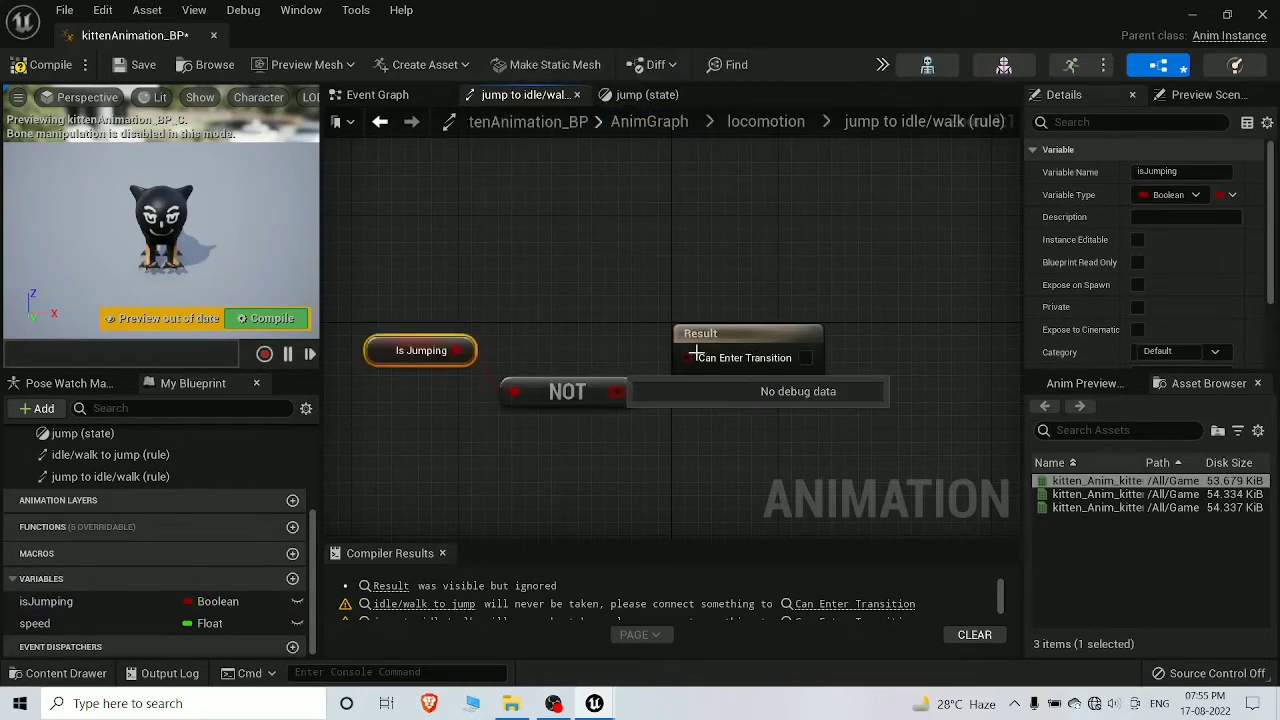
{"action": "left_click_drag", "start_coordinate": [696, 352], "coordinate": [698, 363]}
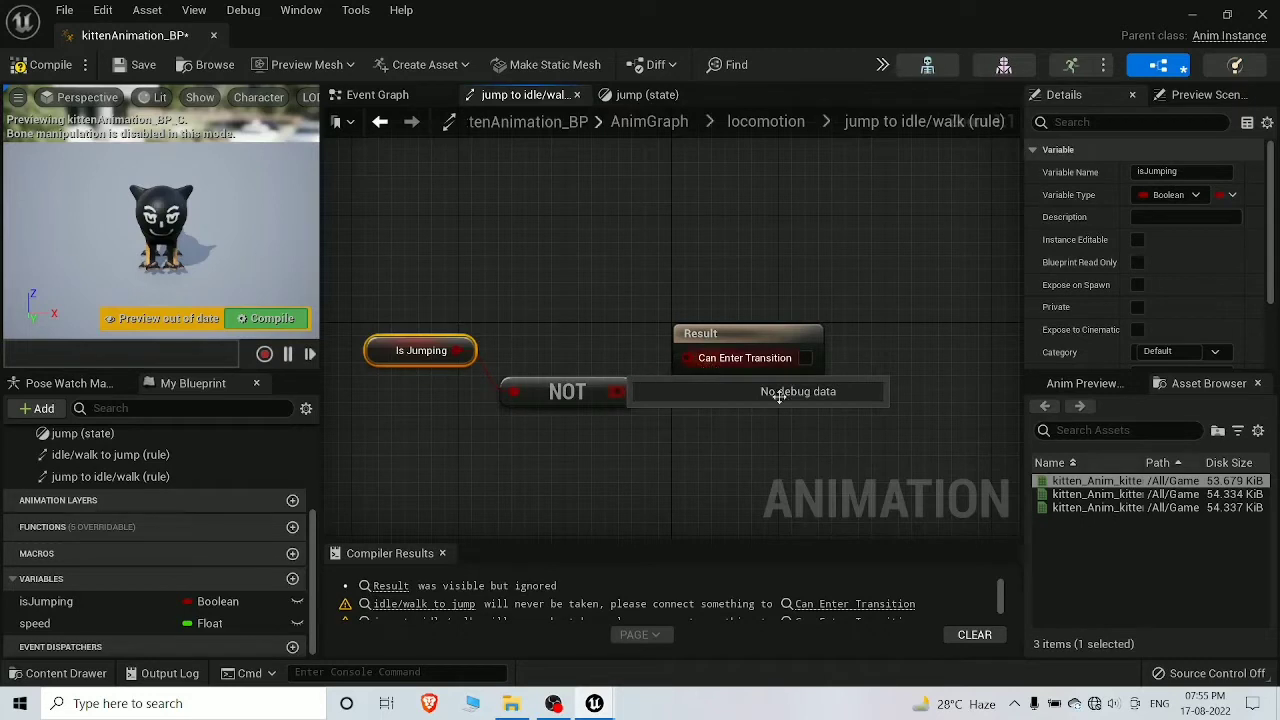
{"action": "left_click", "coordinate": [674, 443]}
{"action": "left_click_drag", "start_coordinate": [561, 388], "coordinate": [688, 358]}
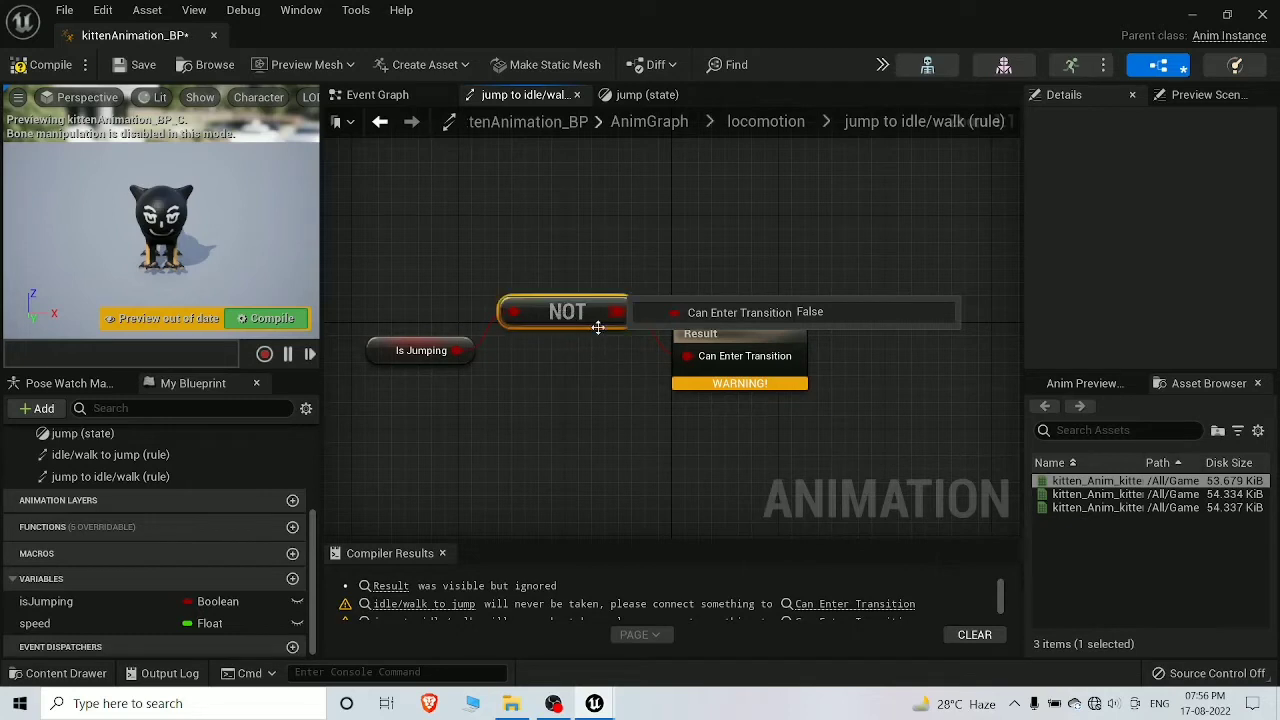
{"action": "key", "text": "Delete"}
{"action": "left_click_drag", "start_coordinate": [448, 351], "coordinate": [693, 354]}
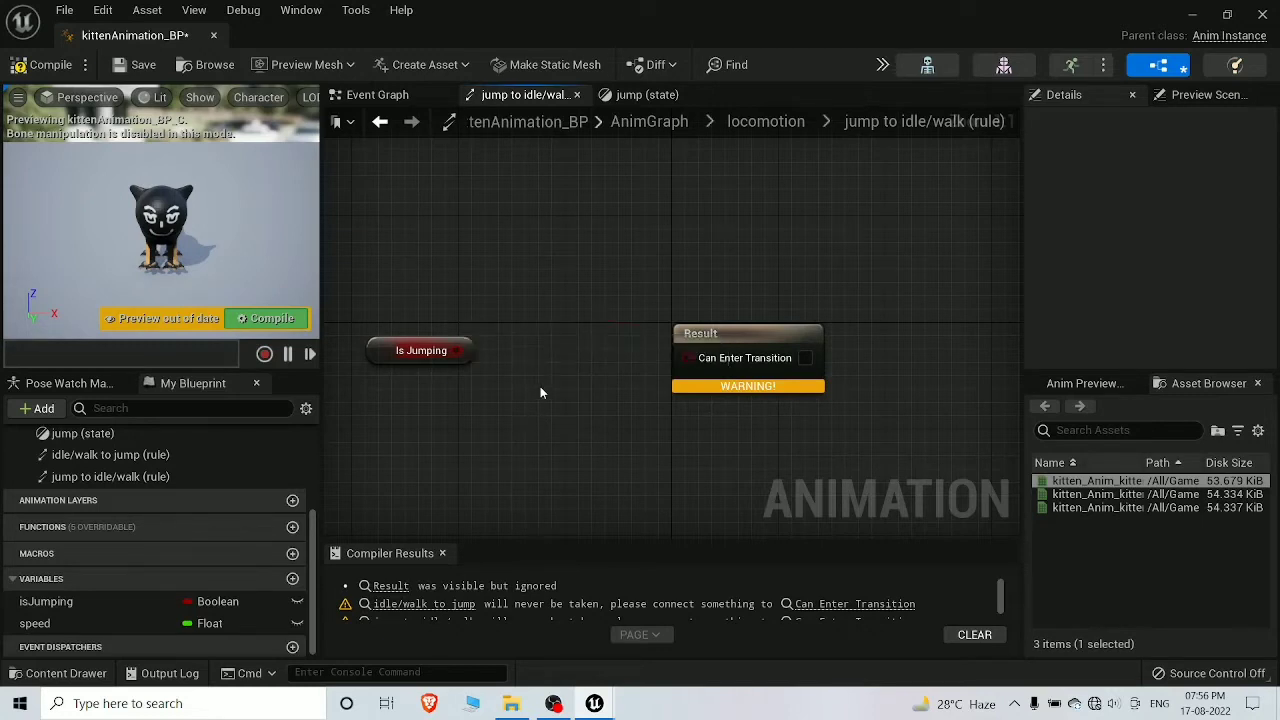
{"action": "key", "text": "ctrl+z"}
{"action": "key", "text": "ctrl+z"}
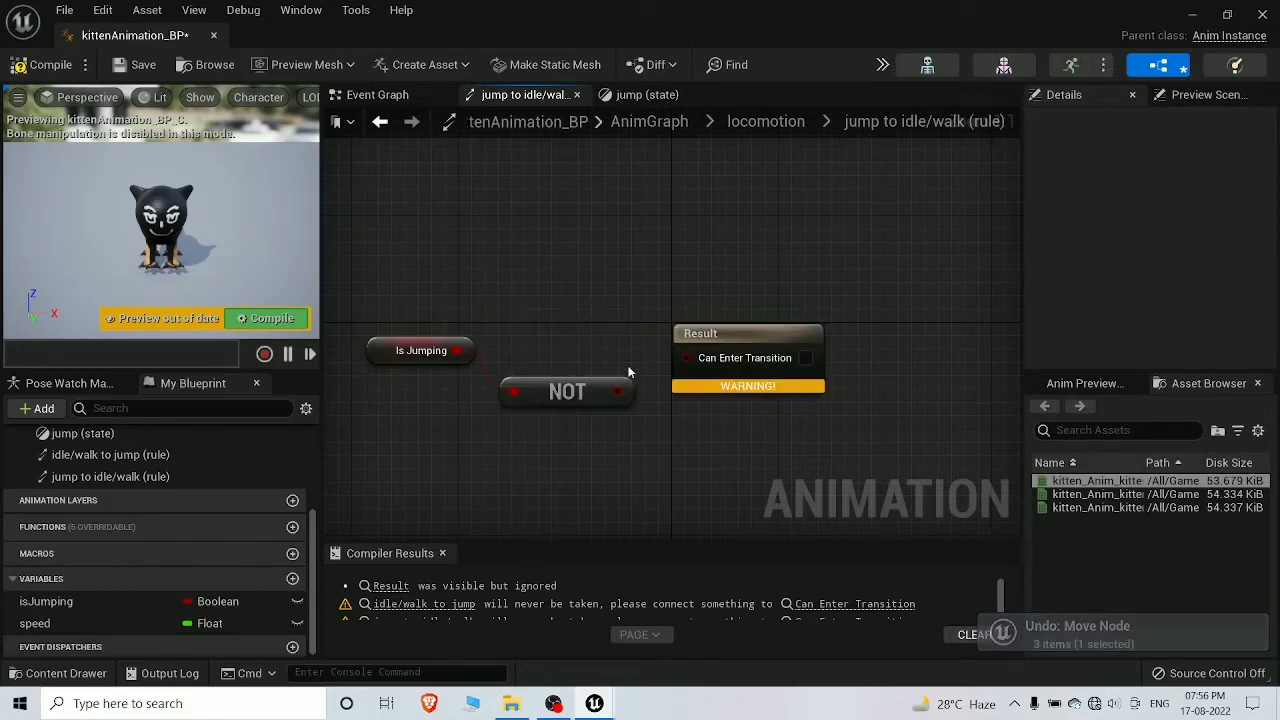
Reconnect the NOT node's output to the Result's Can Enter Transition input and save the blueprint
{"action": "left_click_drag", "start_coordinate": [617, 401], "coordinate": [692, 358]}
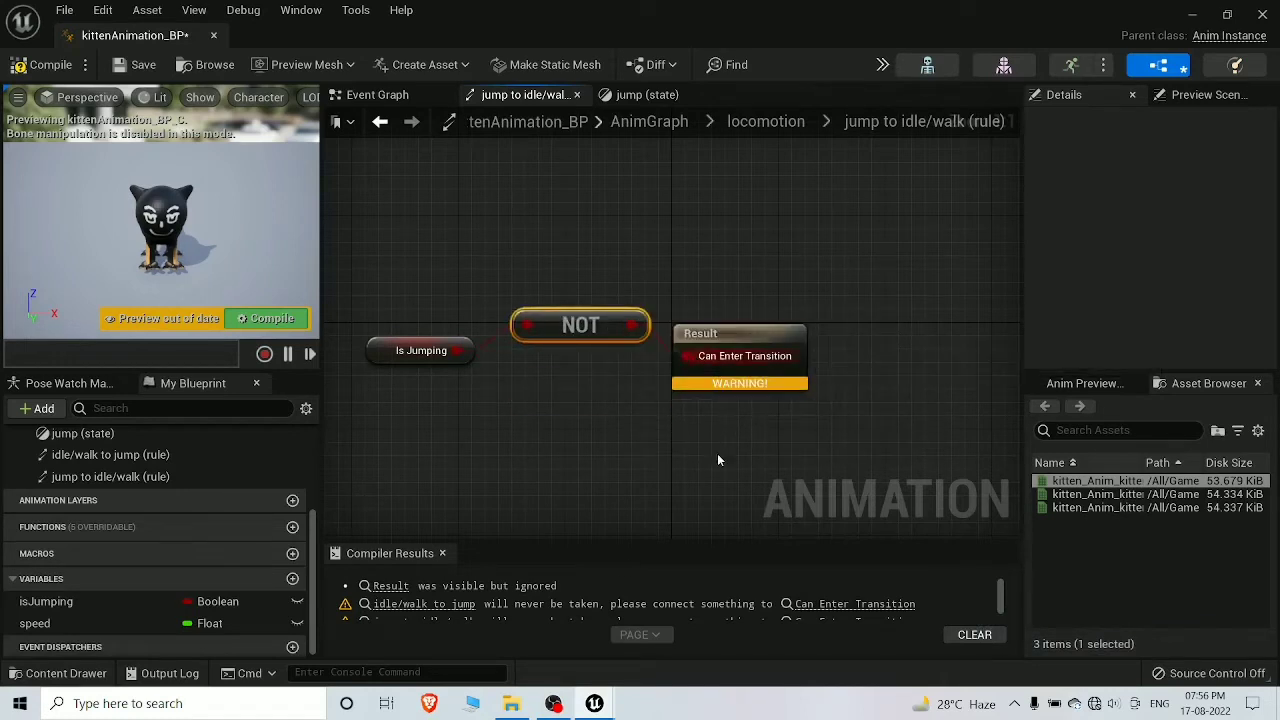
{"action": "left_click", "coordinate": [144, 66]}
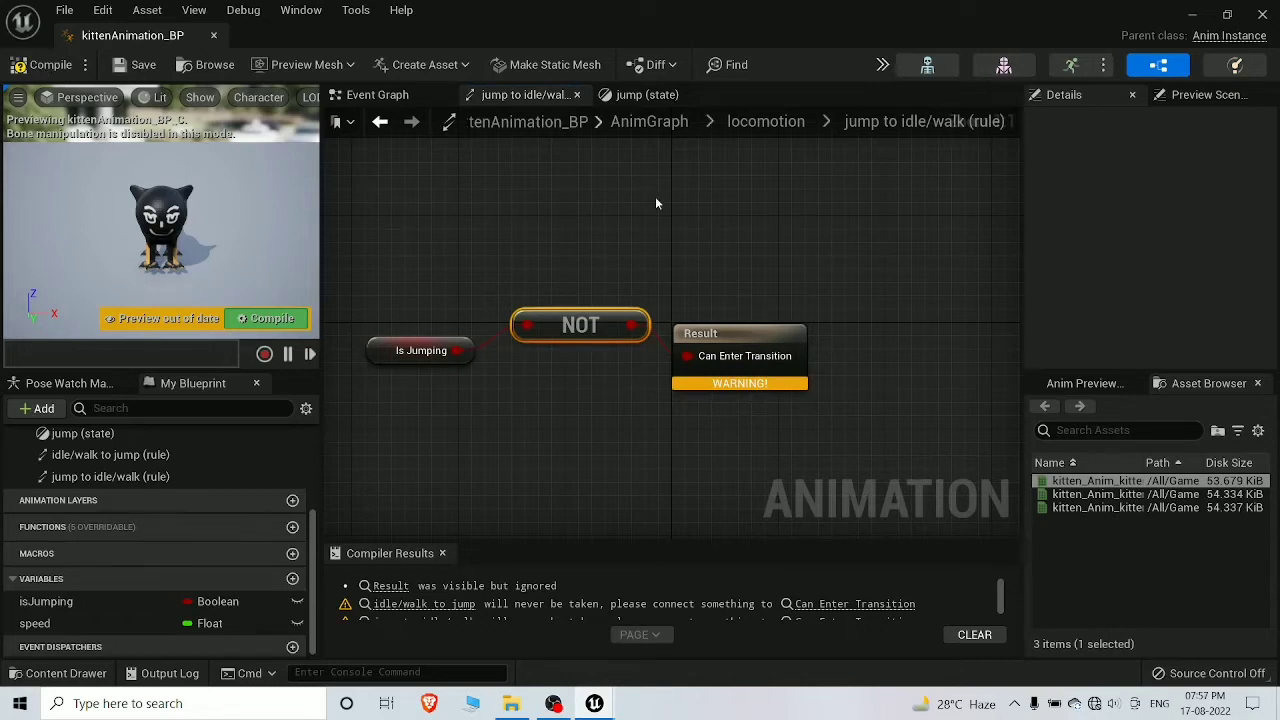
Return to the locomotion state machine and open the idle/walk state's graph
{"action": "left_click", "coordinate": [398, 100]}
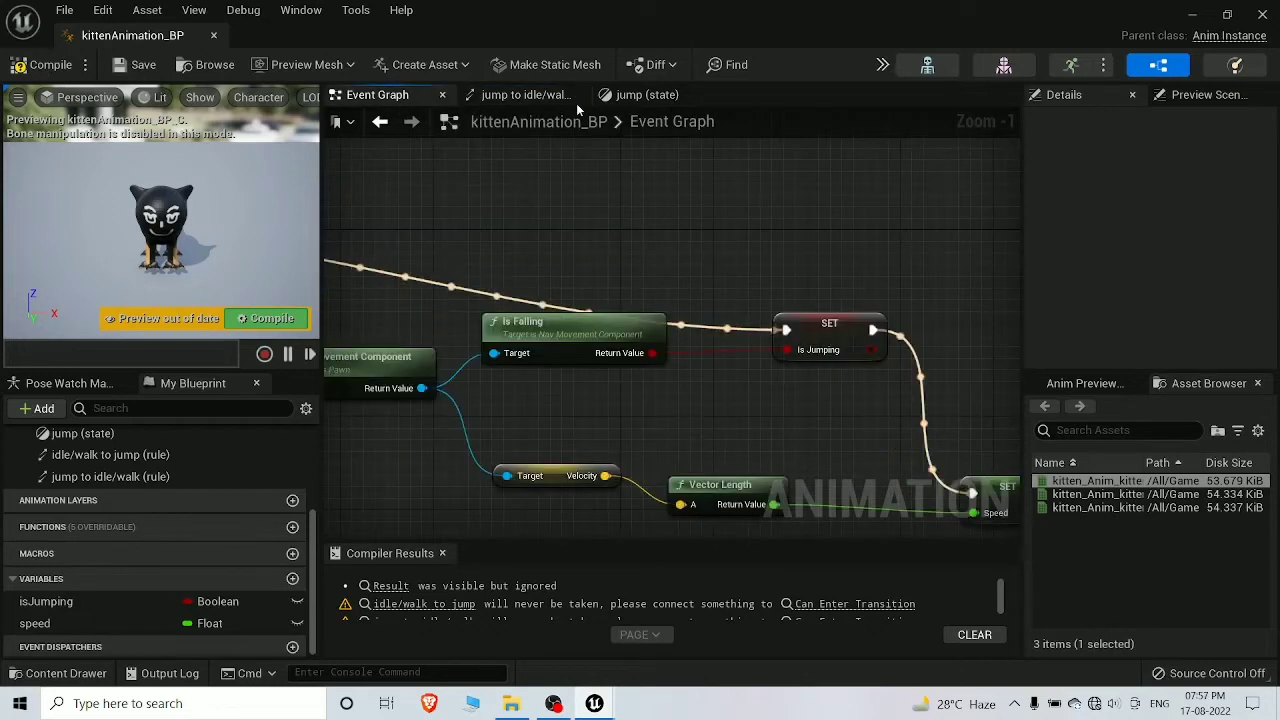
{"action": "left_click", "coordinate": [650, 95]}
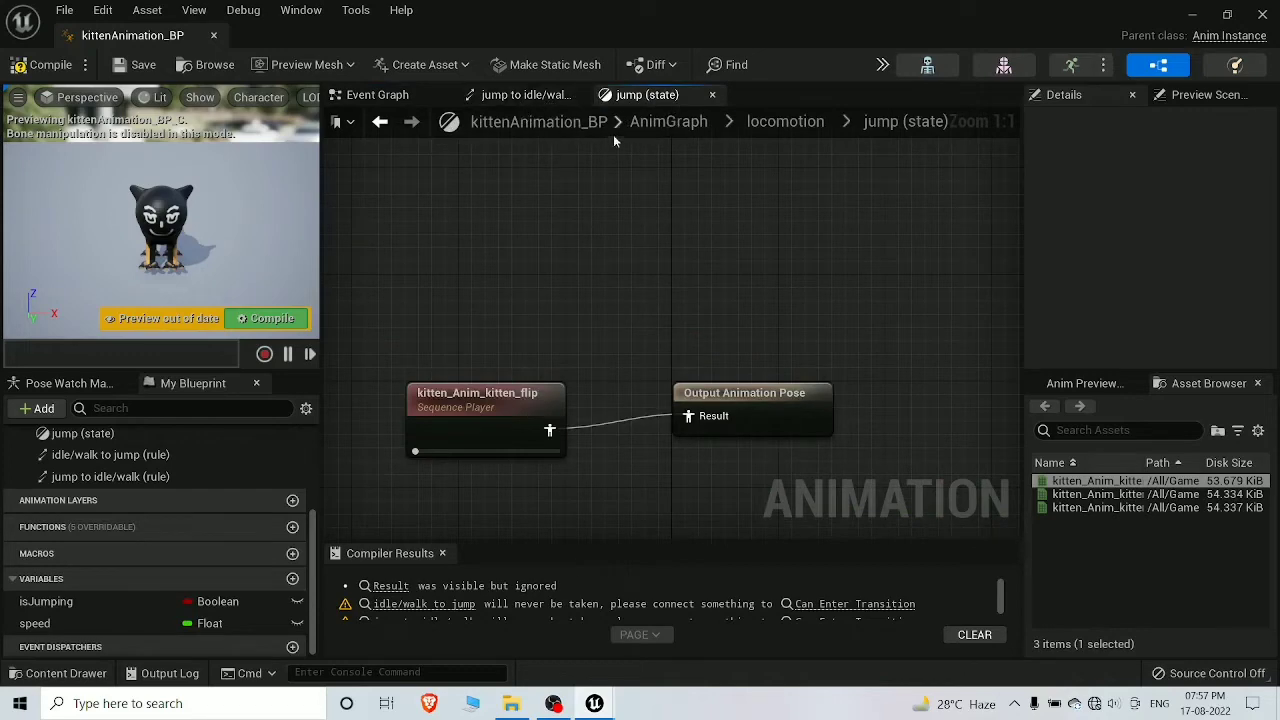
{"action": "left_click", "coordinate": [530, 96]}
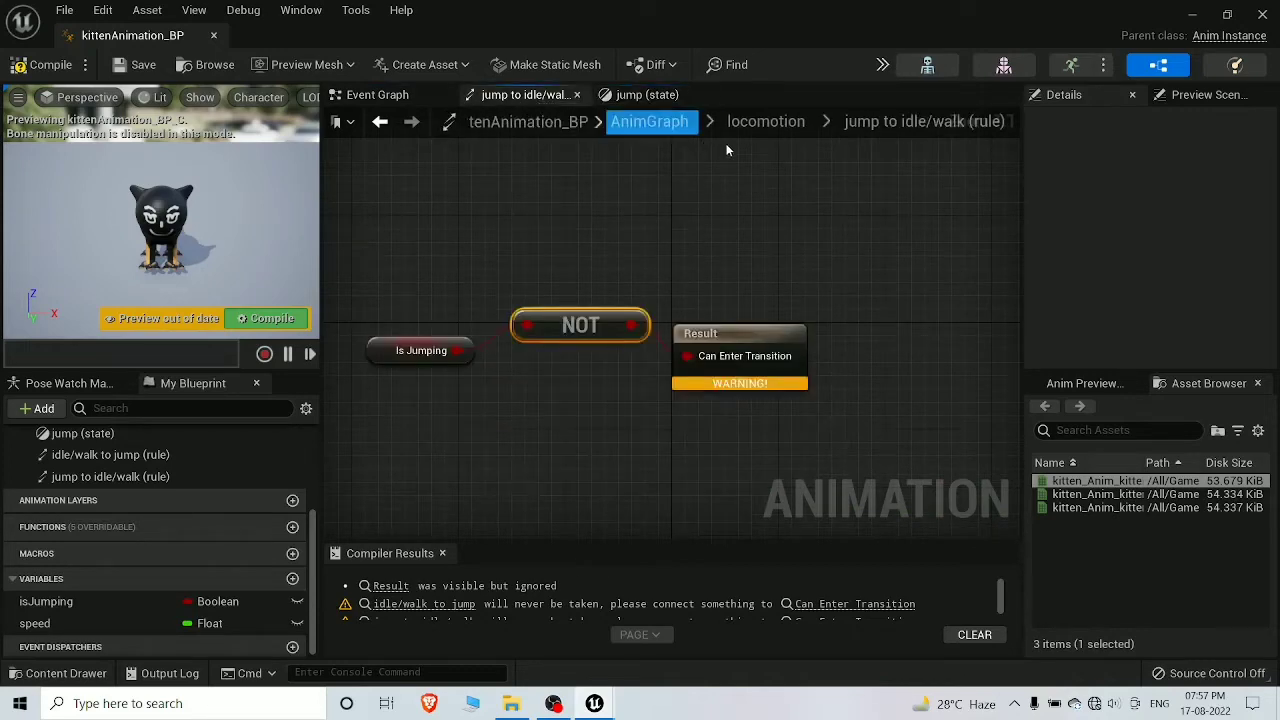
{"action": "left_click", "coordinate": [785, 121]}
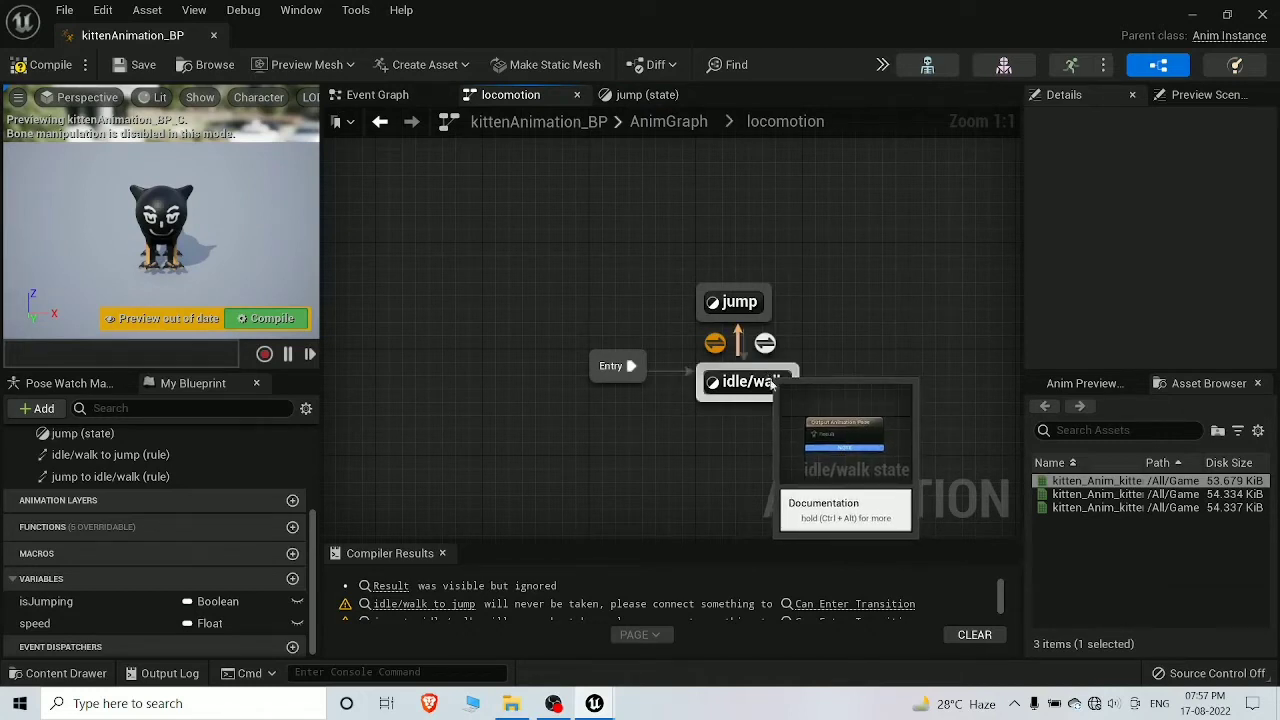
{"action": "double_click", "coordinate": [760, 383]}
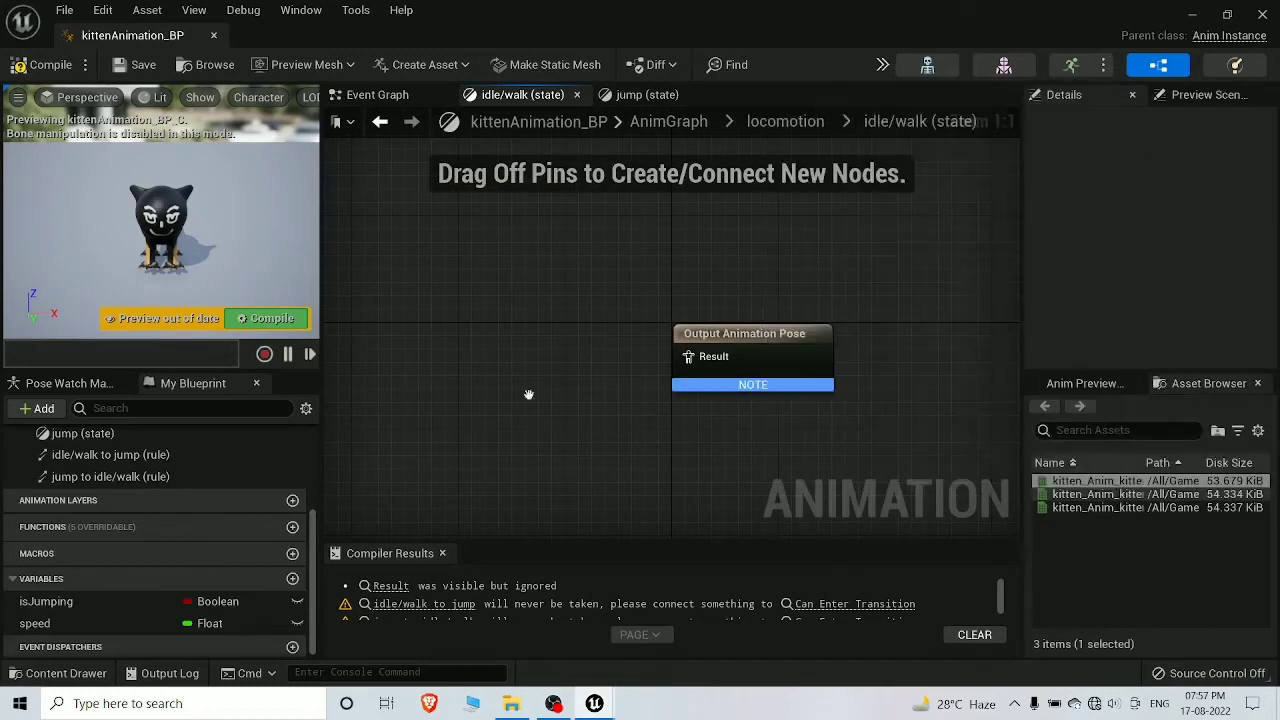
{"action": "left_click_drag", "start_coordinate": [529, 394], "coordinate": [456, 268]}
{"action": "left_click_drag", "start_coordinate": [1119, 511], "coordinate": [481, 449]}
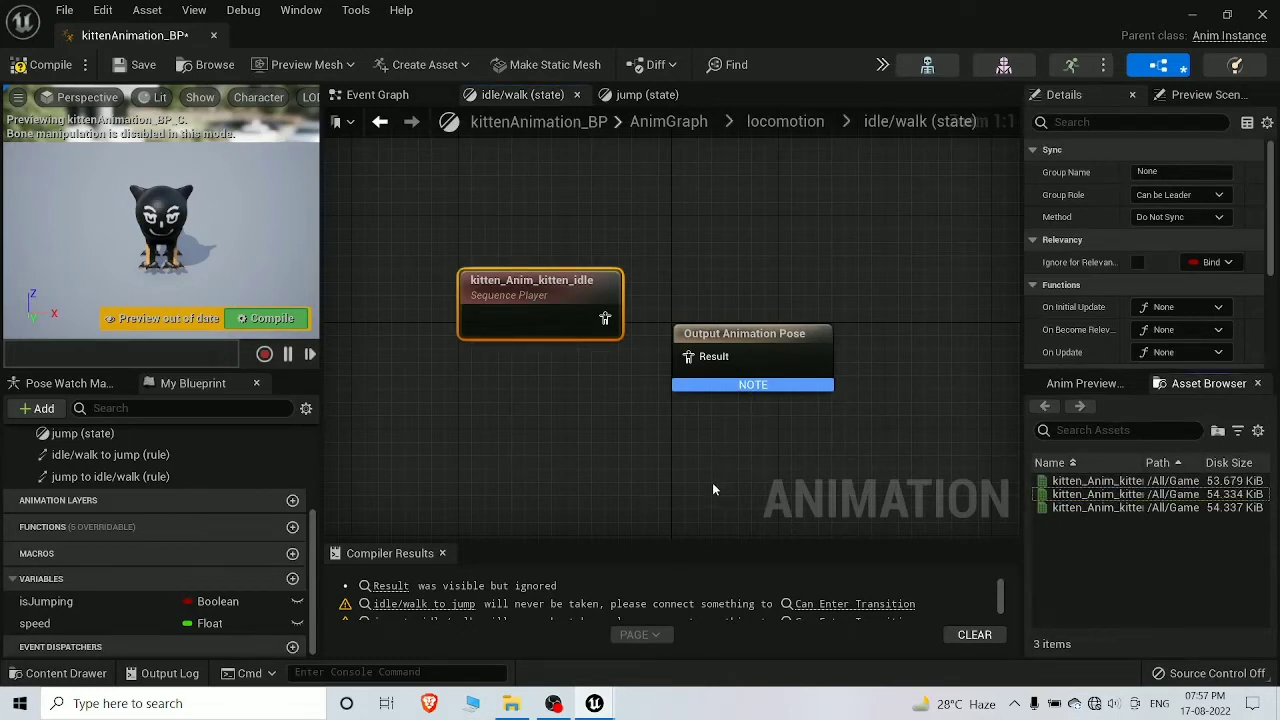
{"action": "left_click_drag", "start_coordinate": [562, 287], "coordinate": [484, 279]}
{"action": "left_click", "coordinate": [1095, 510]}
{"action": "left_click_drag", "start_coordinate": [1095, 510], "coordinate": [374, 425]}
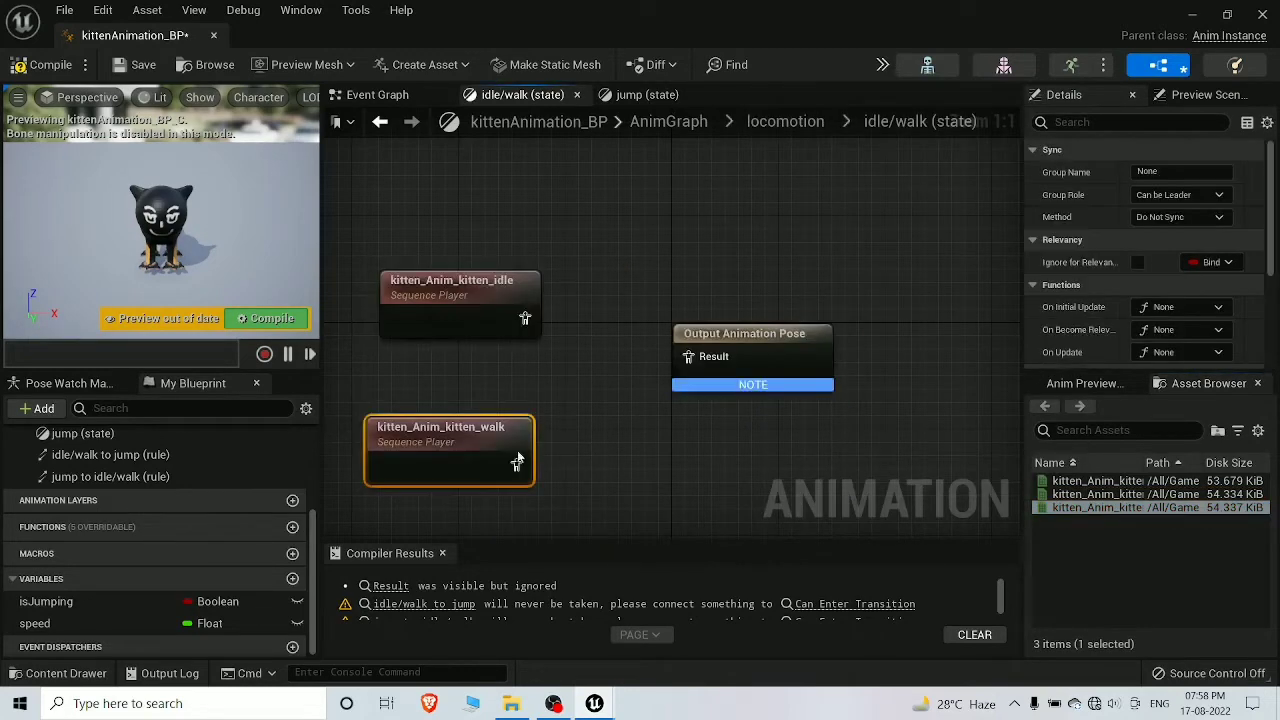
{"action": "left_click_drag", "start_coordinate": [516, 463], "coordinate": [558, 392]}
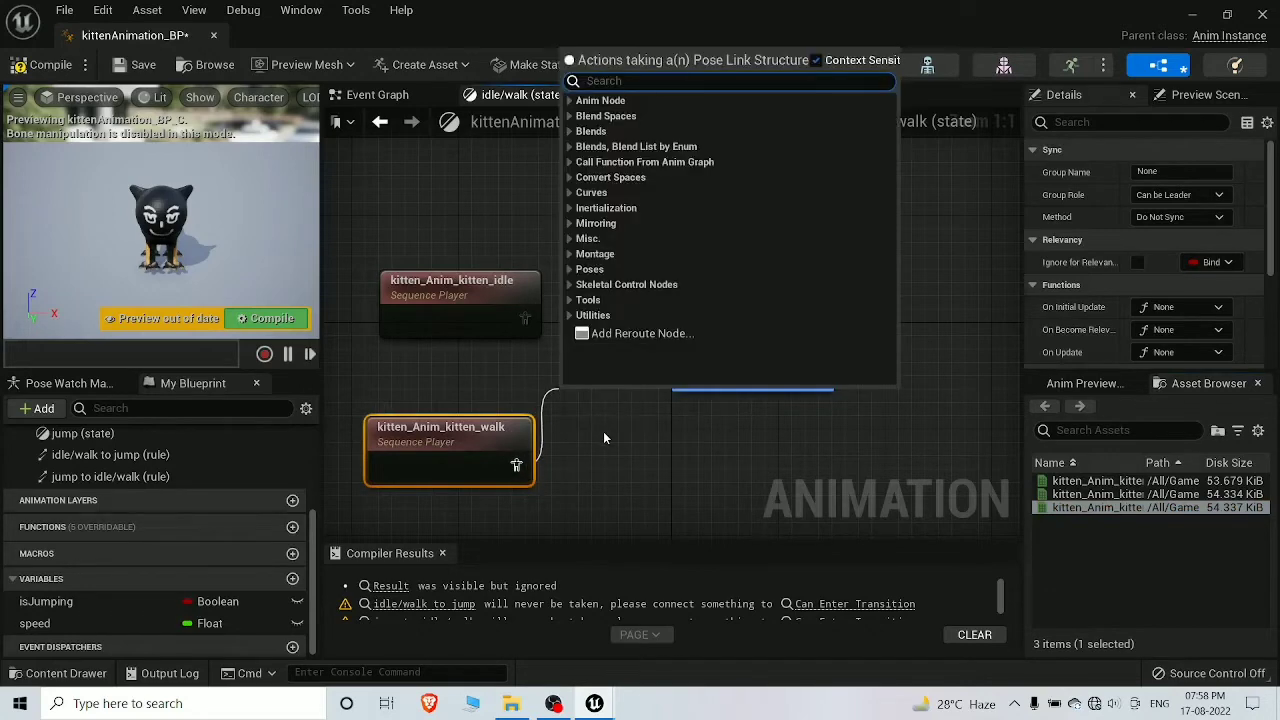
{"action": "type", "text": "blend p"}
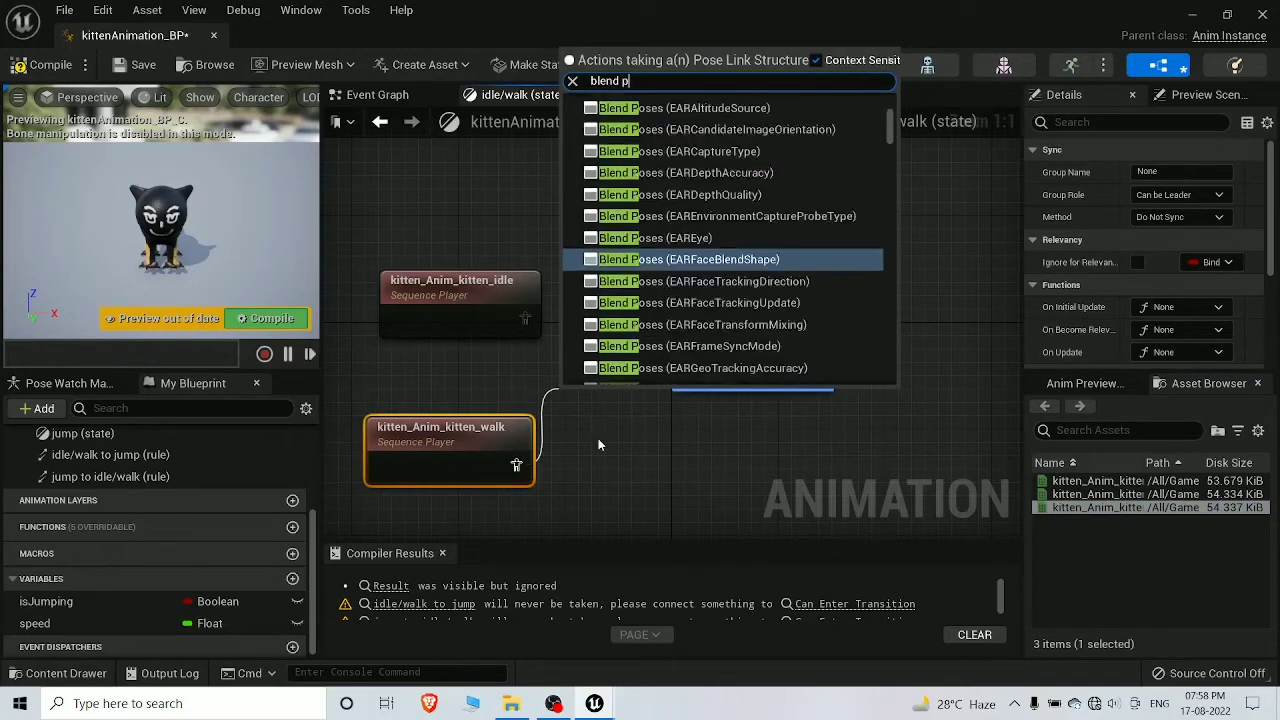
{"action": "type", "text": "oses by"}
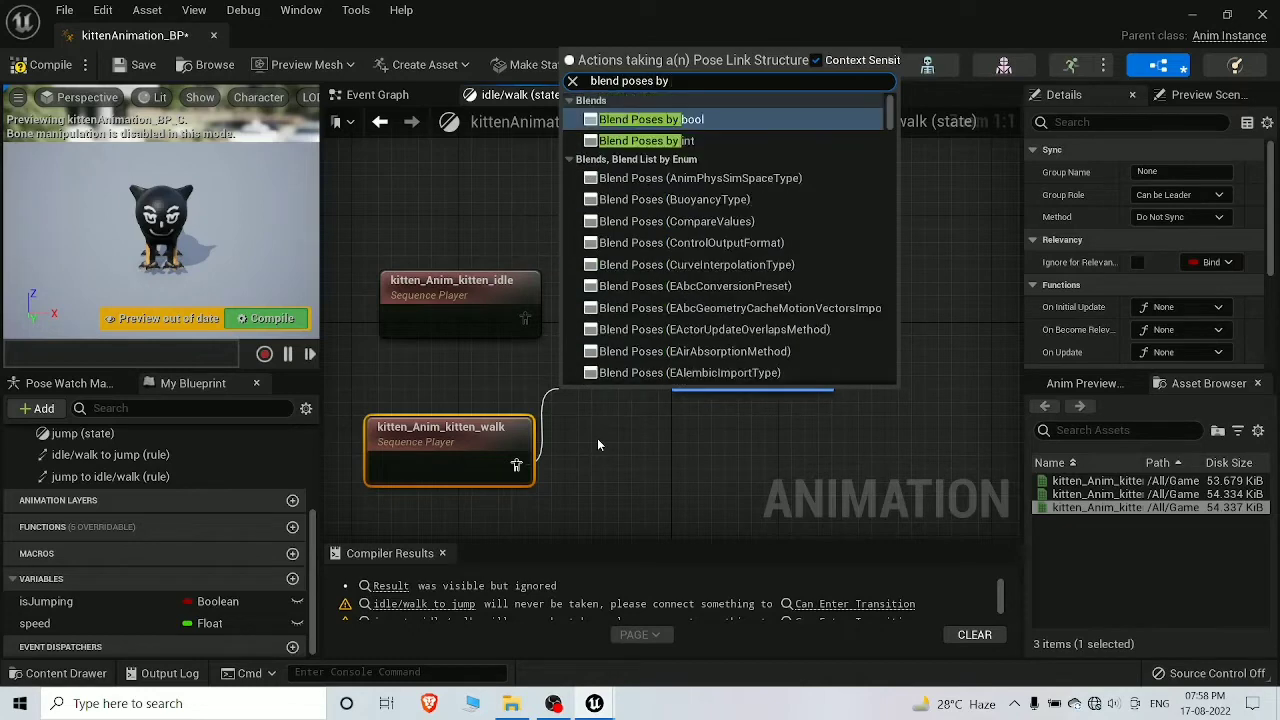
{"action": "left_click", "coordinate": [572, 287]}
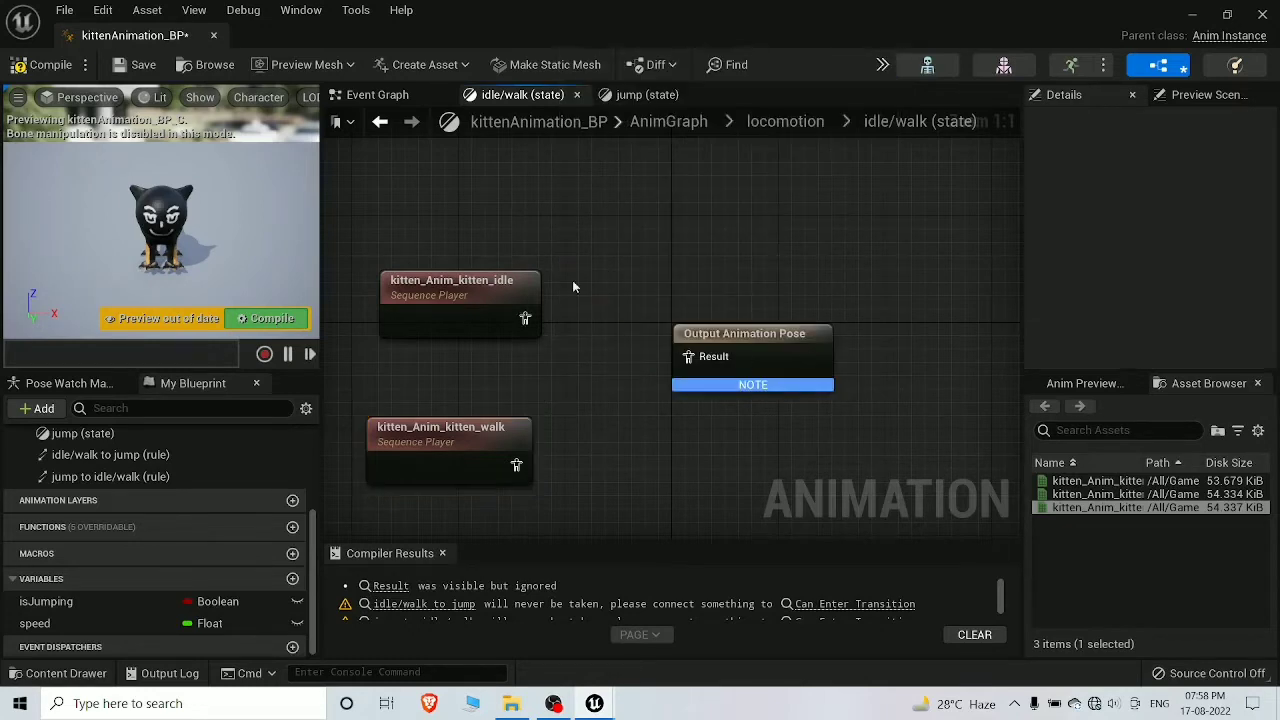
{"action": "left_click_drag", "start_coordinate": [545, 264], "coordinate": [371, 477]}
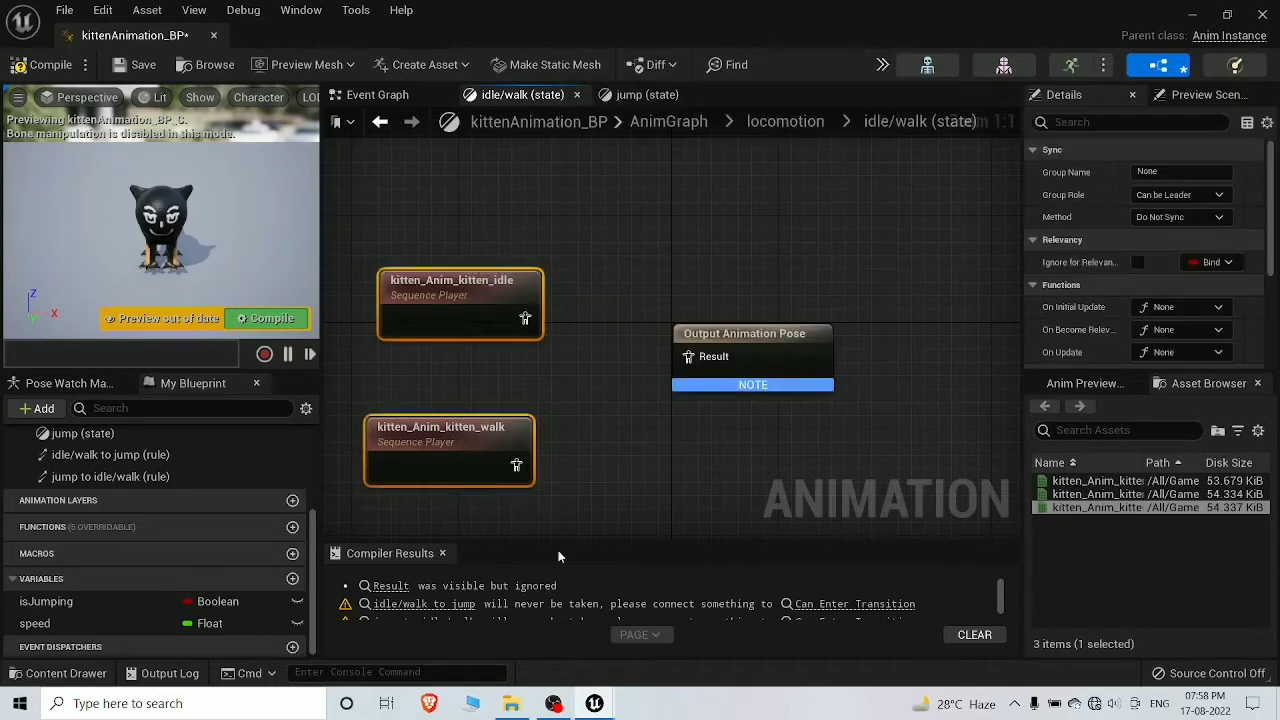
{"action": "key", "text": "Delete"}
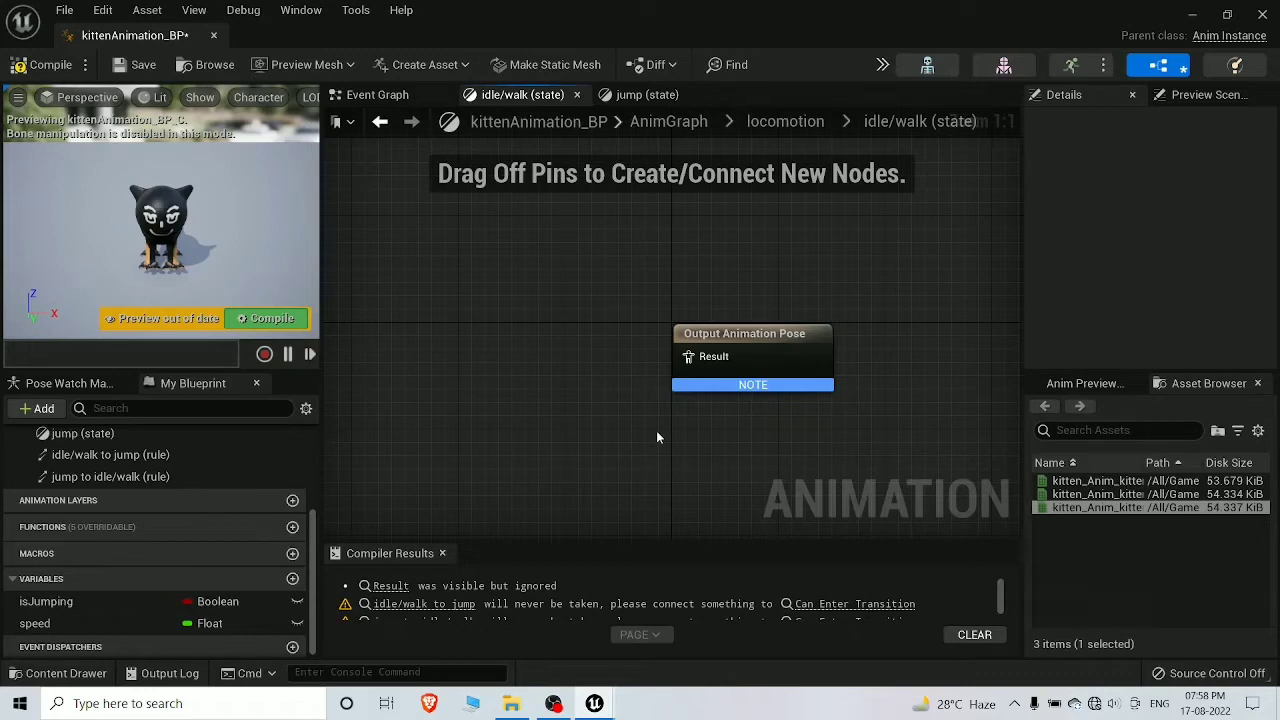
In the main editor's cat folder, create a Blend Space 1D named kittenBlendSpace for the kitten skeleton and open it
{"action": "left_click", "coordinate": [1195, 15]}
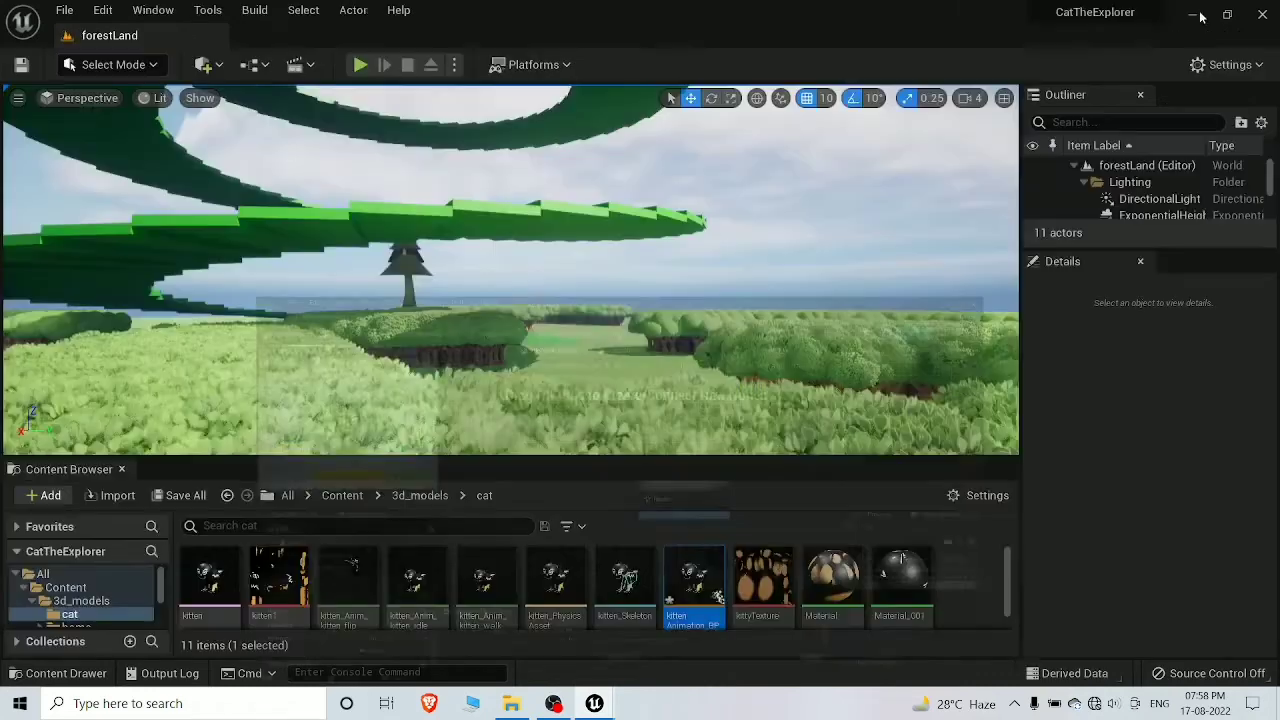
{"action": "left_click", "coordinate": [976, 574]}
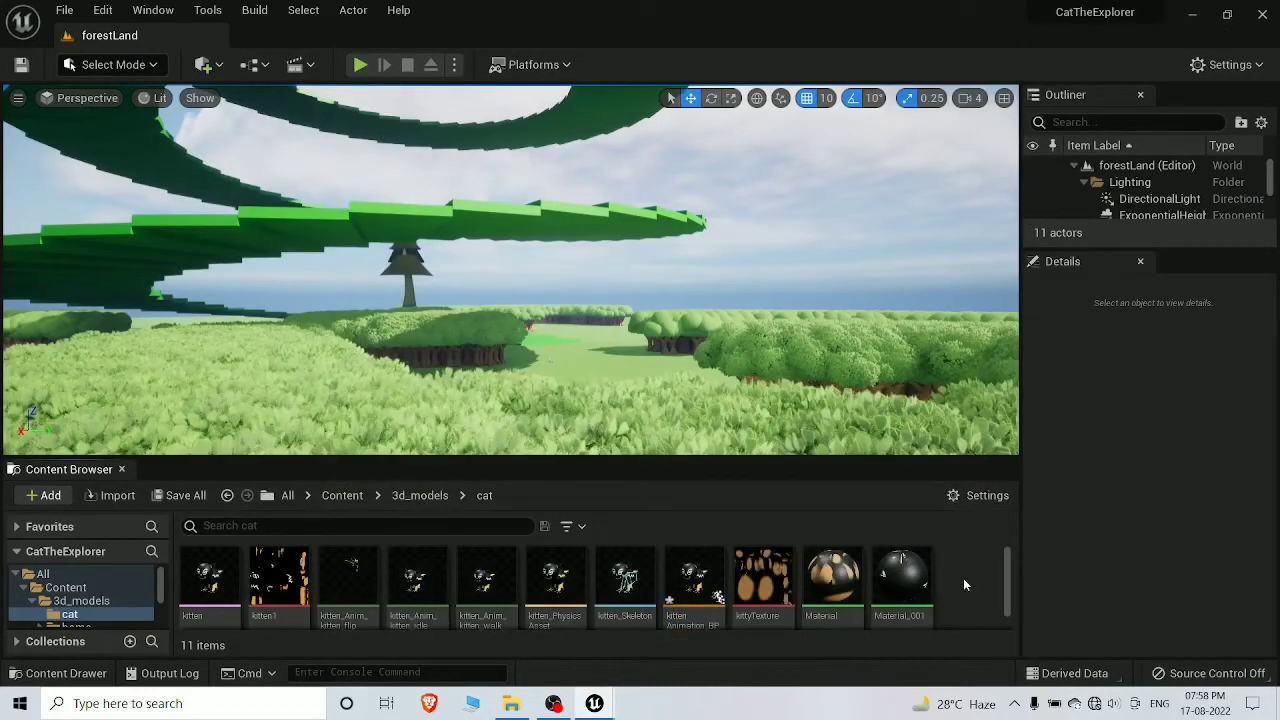
{"action": "right_click", "coordinate": [963, 578]}
{"action": "mouse_move", "coordinate": [1040, 336]}
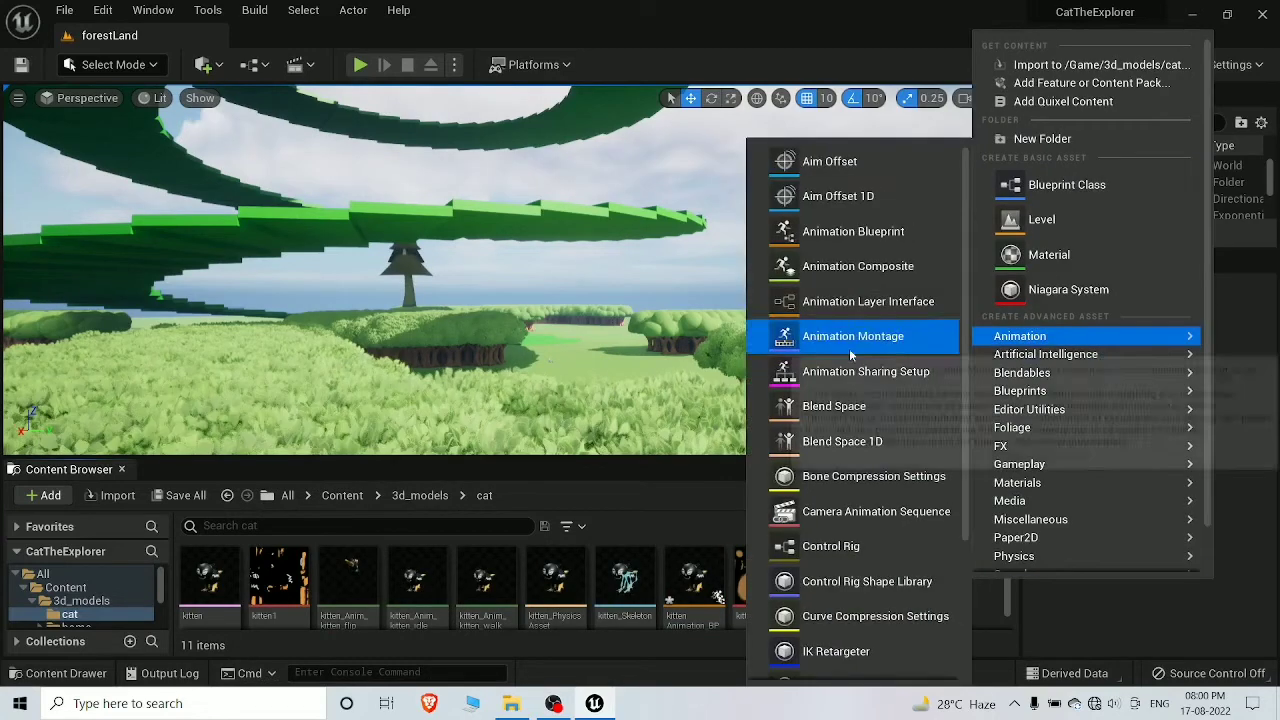
{"action": "left_click", "coordinate": [876, 443]}
{"action": "left_click", "coordinate": [520, 208]}
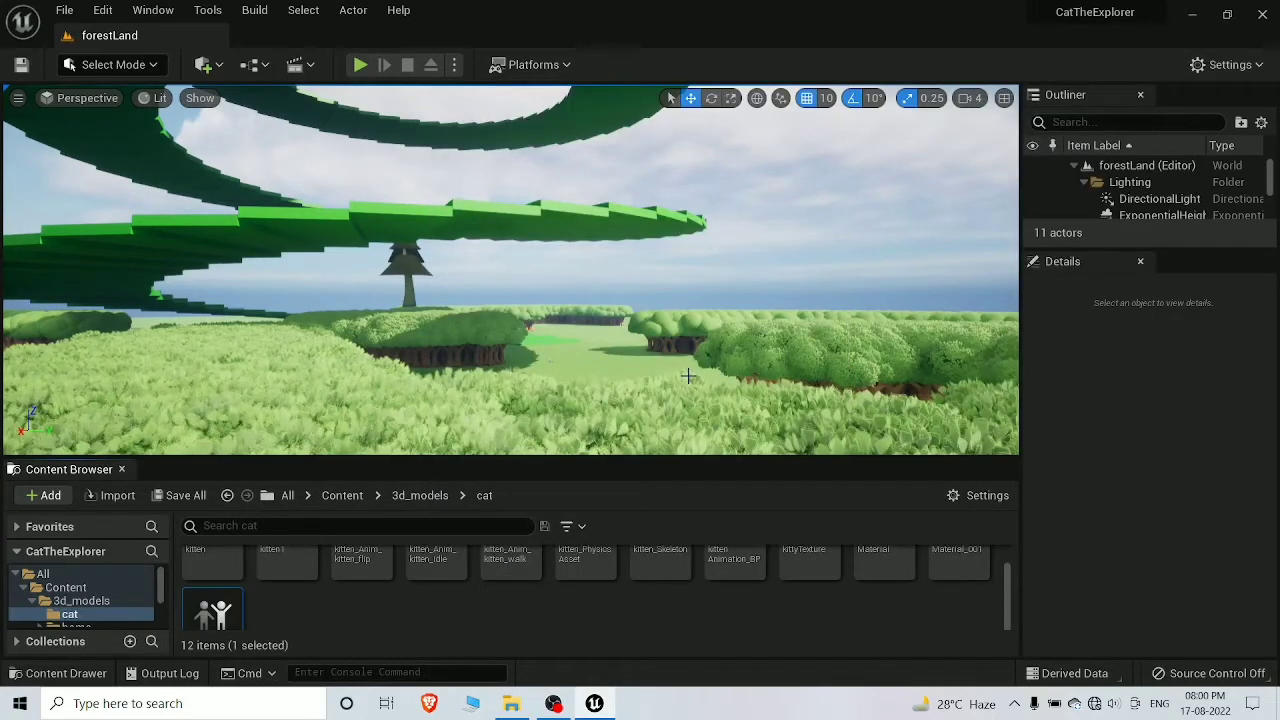
{"action": "double_click", "coordinate": [766, 577]}
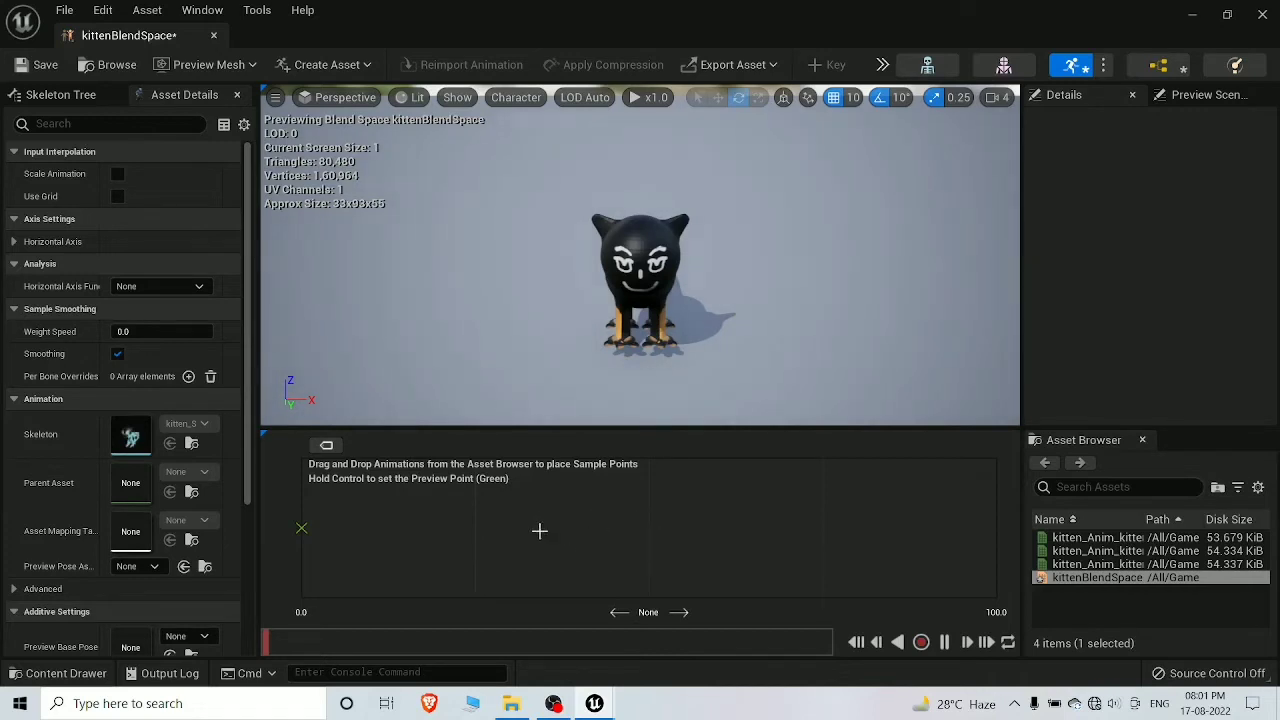
Name the blend space's horizontal axis speed and set its maximum axis value to 200
{"action": "right_click", "coordinate": [730, 545]}
{"action": "left_click", "coordinate": [668, 521]}
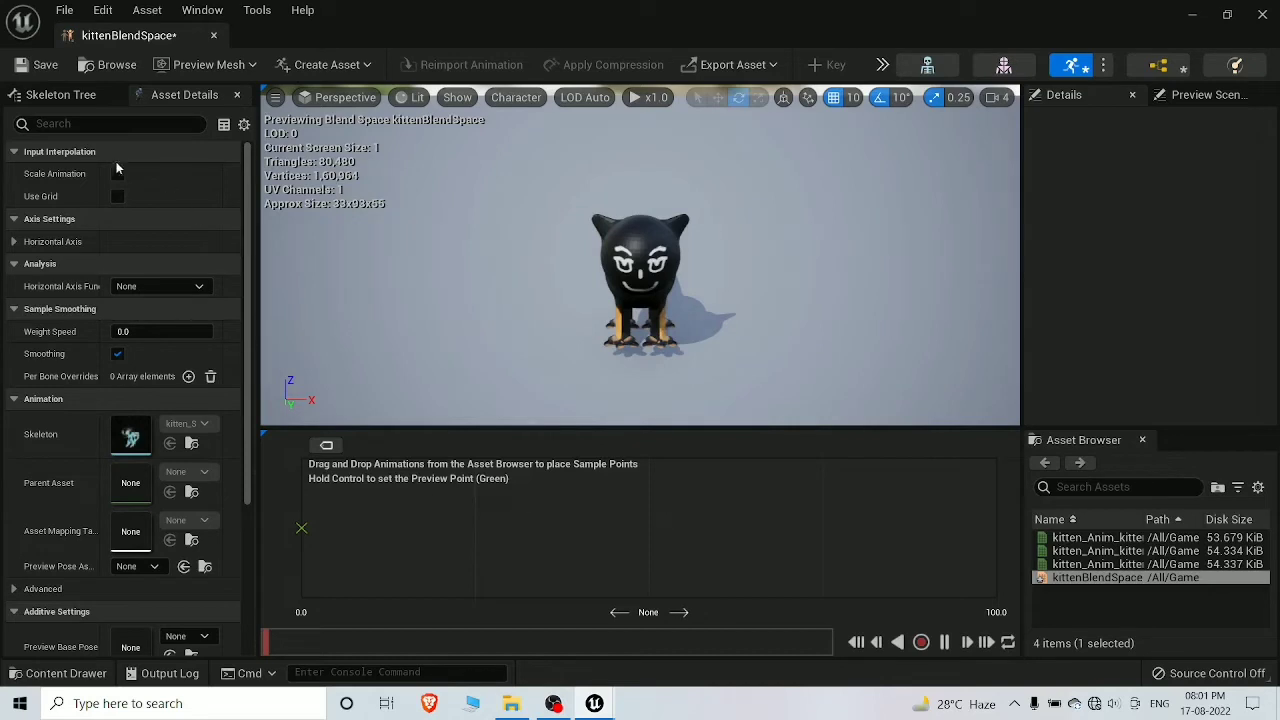
{"action": "left_click", "coordinate": [110, 241]}
{"action": "left_click", "coordinate": [162, 263]}
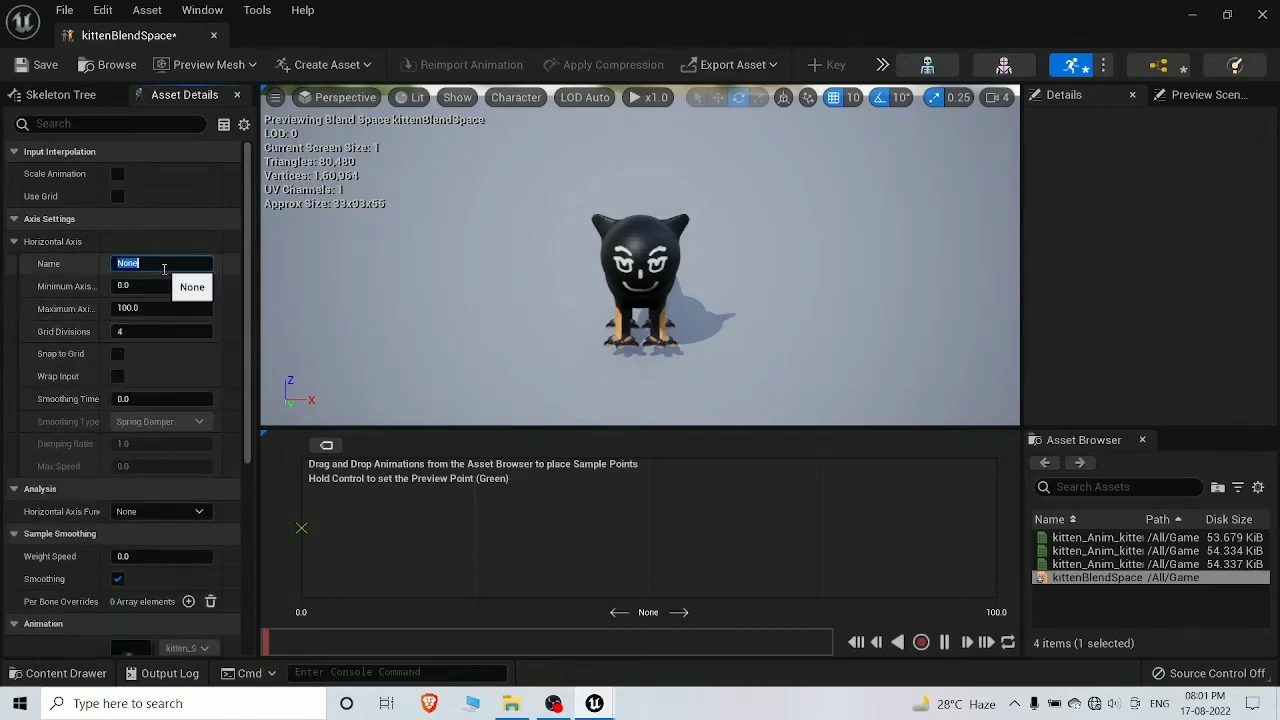
{"action": "type", "text": "speed"}
{"action": "left_click", "coordinate": [146, 310]}
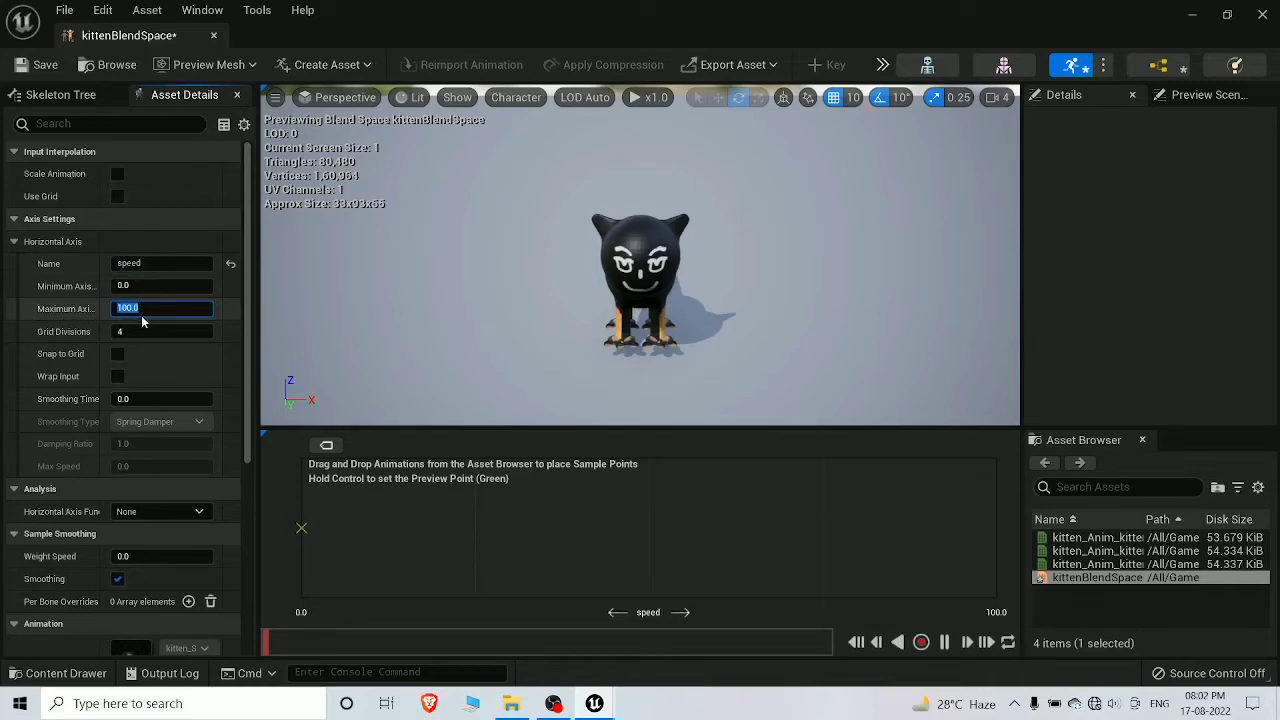
{"action": "type", "text": "200"}
{"action": "key", "text": "Return"}
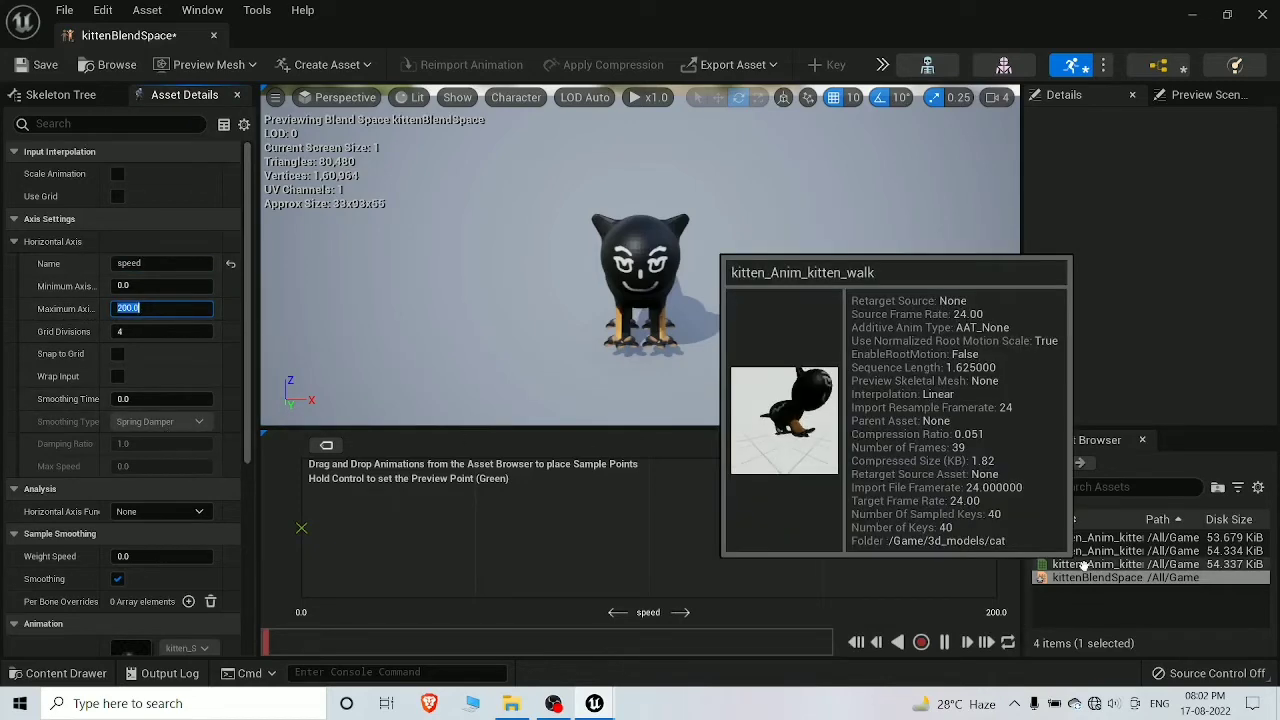
Place the kitten idle animation at speed 0 and the walk animation at speed 200, and preview the blend at about 157
{"action": "left_click_drag", "start_coordinate": [1120, 551], "coordinate": [302, 540]}
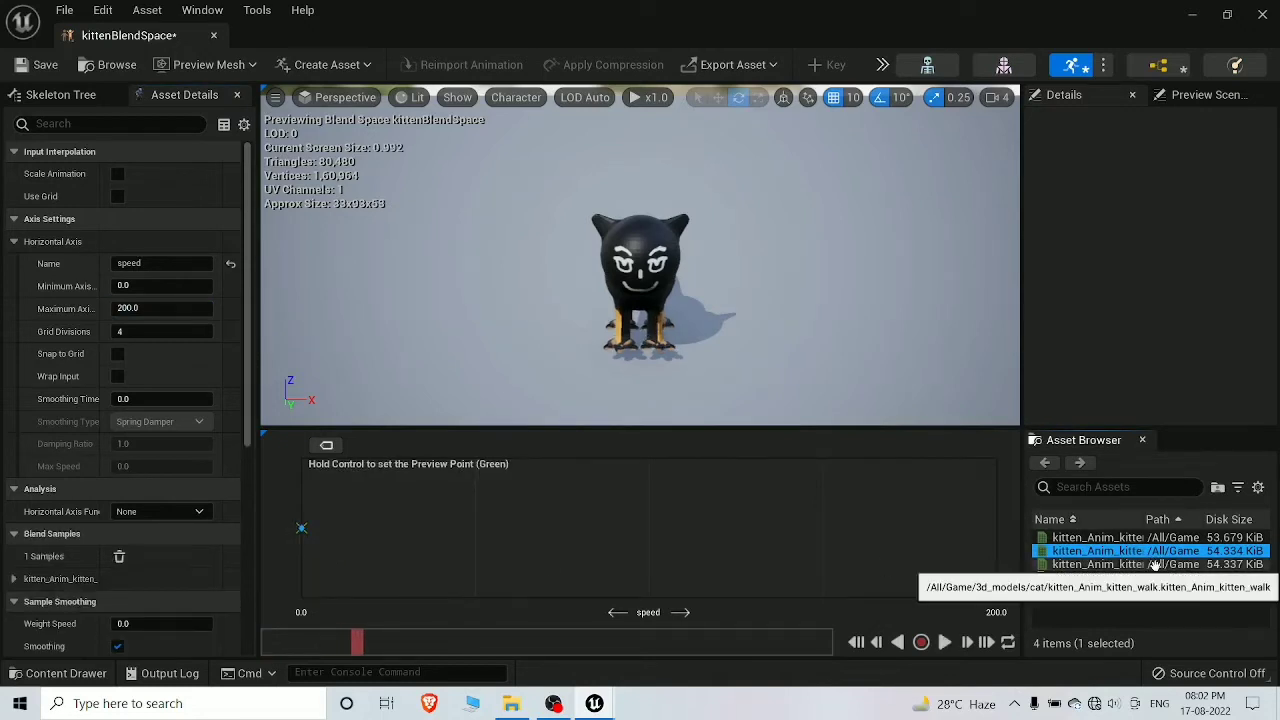
{"action": "left_click_drag", "start_coordinate": [1155, 566], "coordinate": [996, 528]}
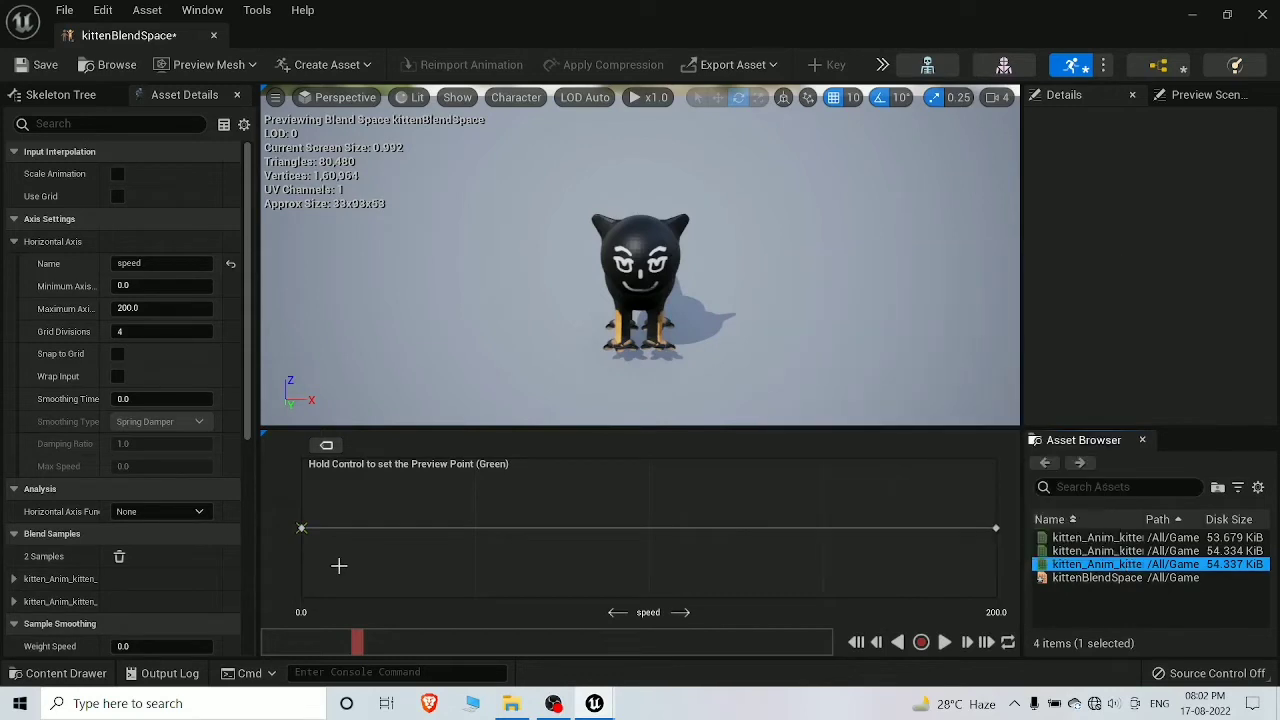
{"action": "left_click_drag", "start_coordinate": [339, 566], "coordinate": [846, 606], "text": "ctrl"}
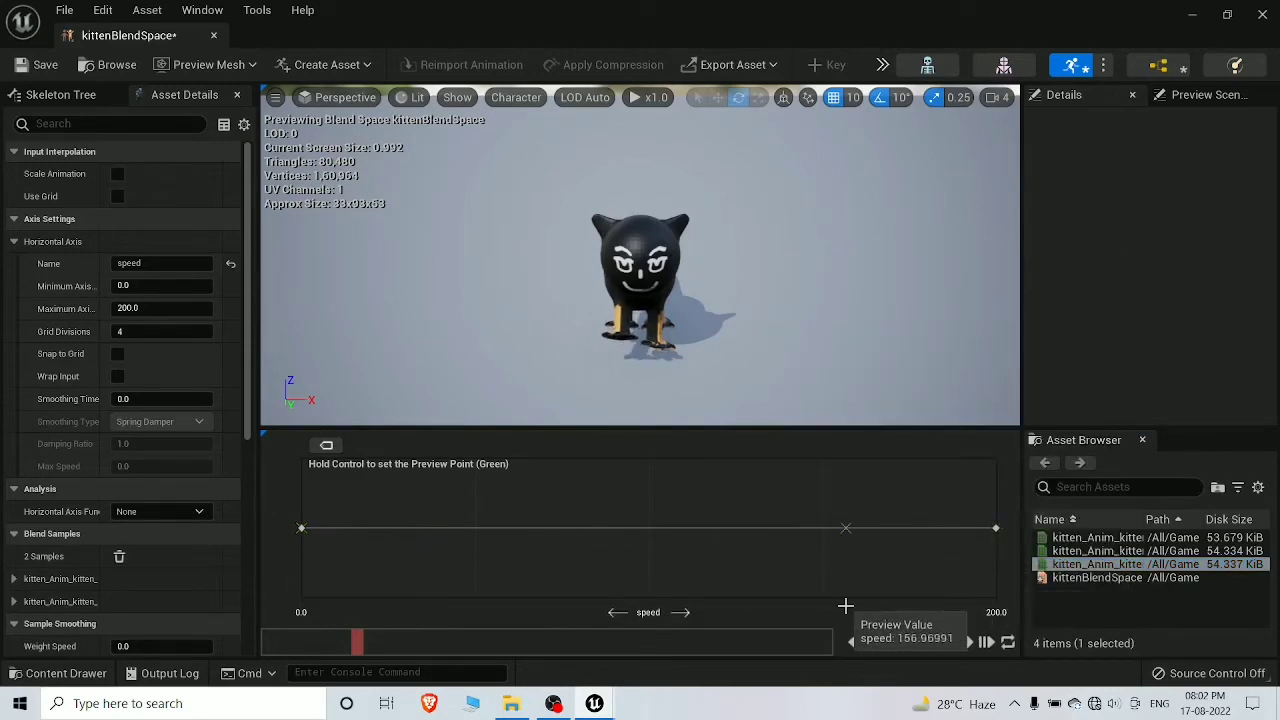
Move the walk sample to the middle of the speed axis, about 100, and scrub the preview back near the animation's start
{"action": "left_click", "coordinate": [993, 534]}
{"action": "left_click_drag", "start_coordinate": [997, 527], "coordinate": [648, 528]}
{"action": "left_click", "coordinate": [689, 563]}
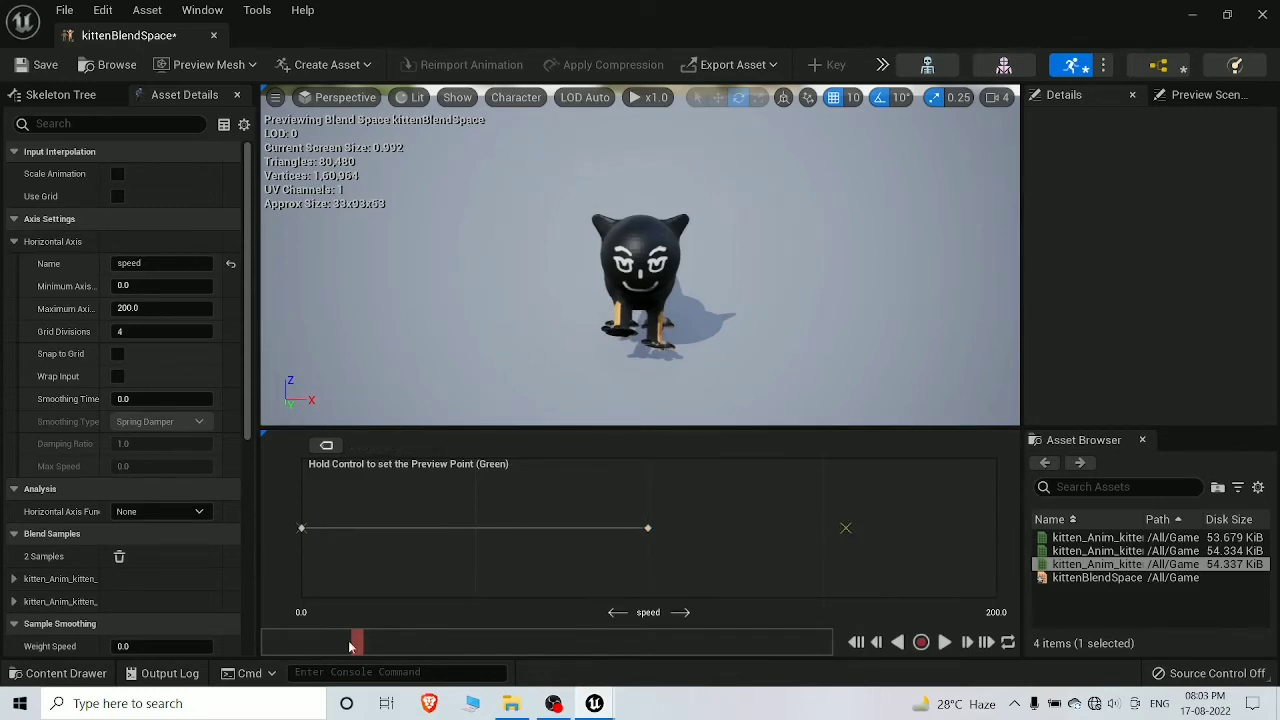
{"action": "left_click_drag", "start_coordinate": [301, 640], "coordinate": [281, 645]}
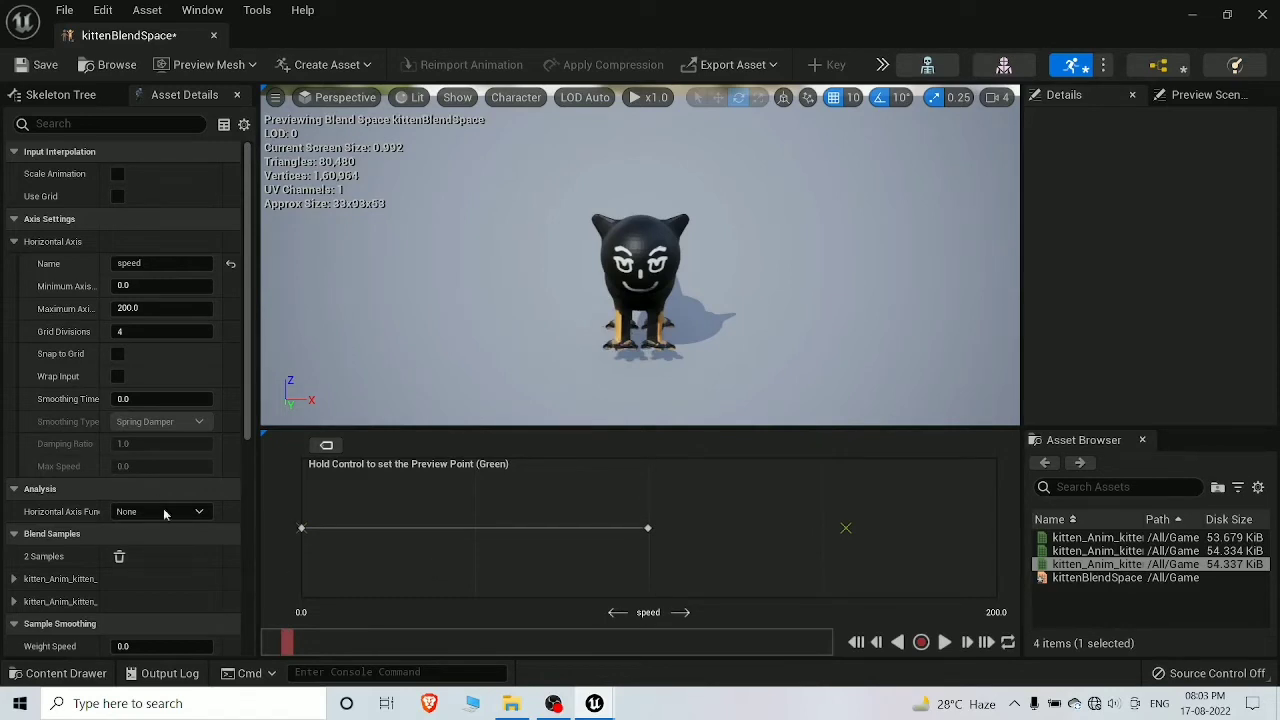
Move the blend space's walk sample to about 150 on the speed axis
{"action": "scroll", "coordinate": [150, 530], "scroll_direction": "down", "scroll_amount": 3}
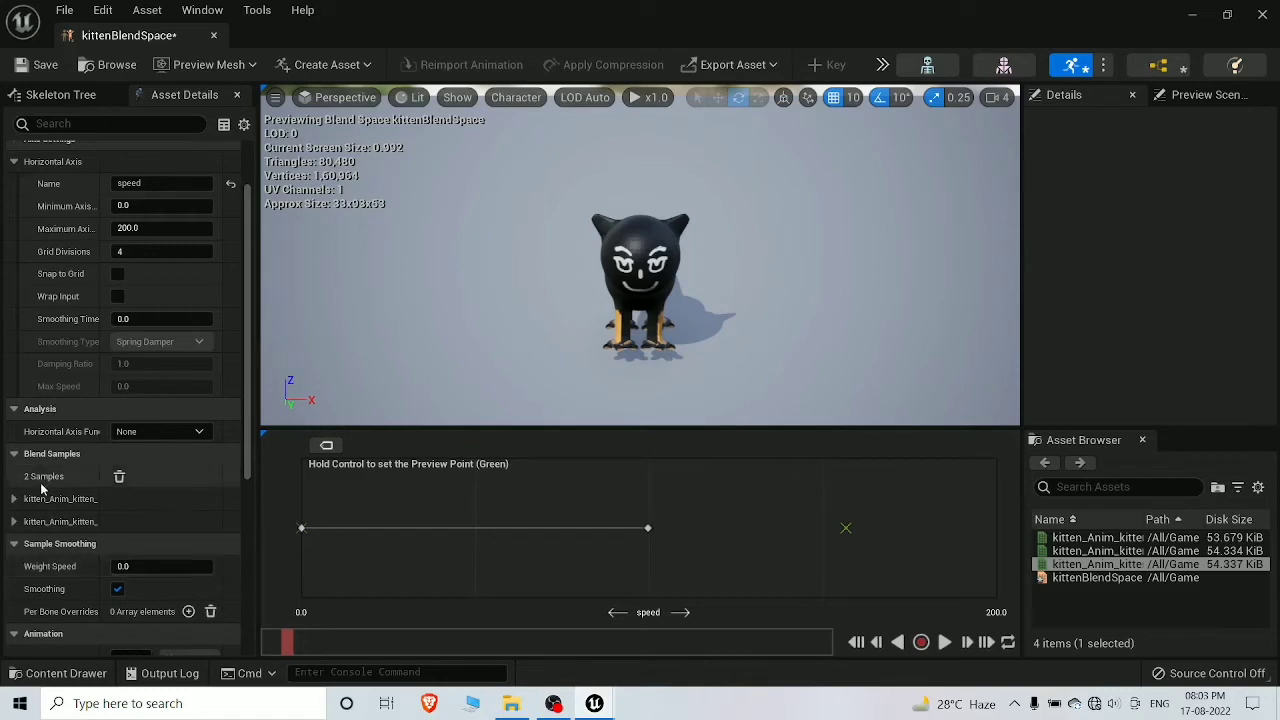
{"action": "scroll", "coordinate": [55, 250], "scroll_direction": "up", "scroll_amount": 1}
{"action": "scroll", "coordinate": [103, 364], "scroll_direction": "down", "scroll_amount": 9}
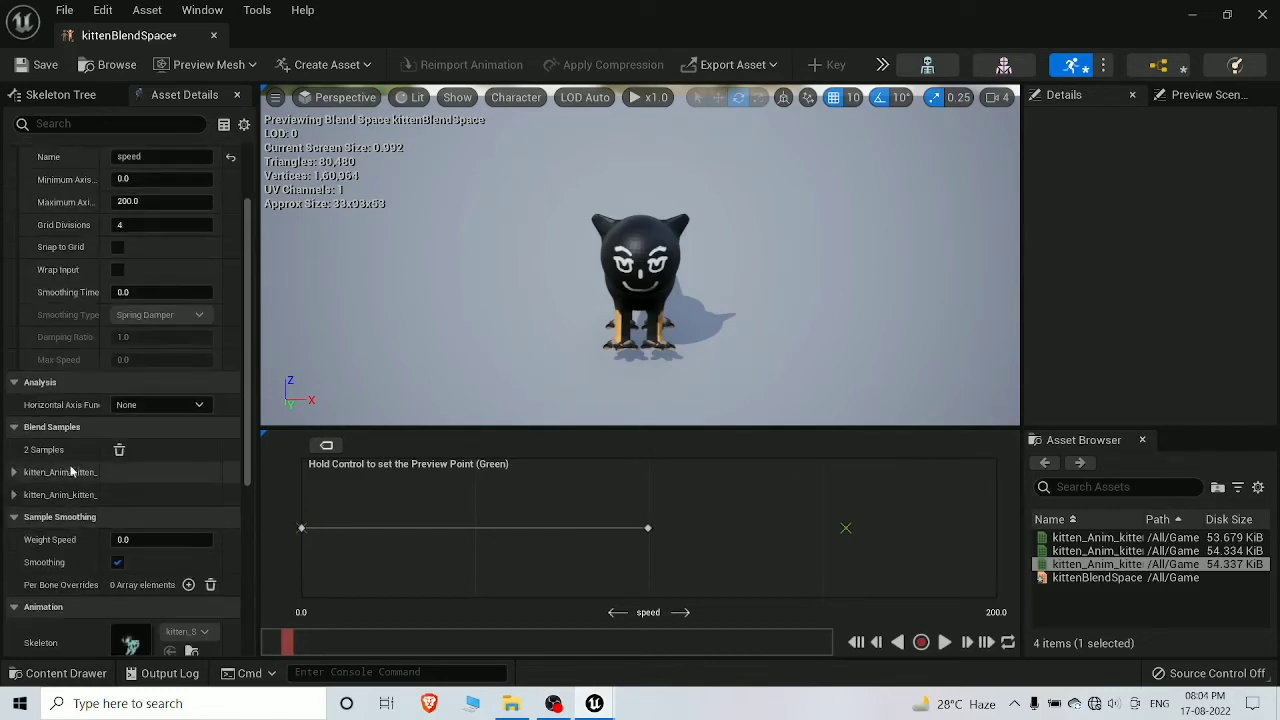
{"action": "scroll", "coordinate": [100, 490], "scroll_direction": "down", "scroll_amount": 6}
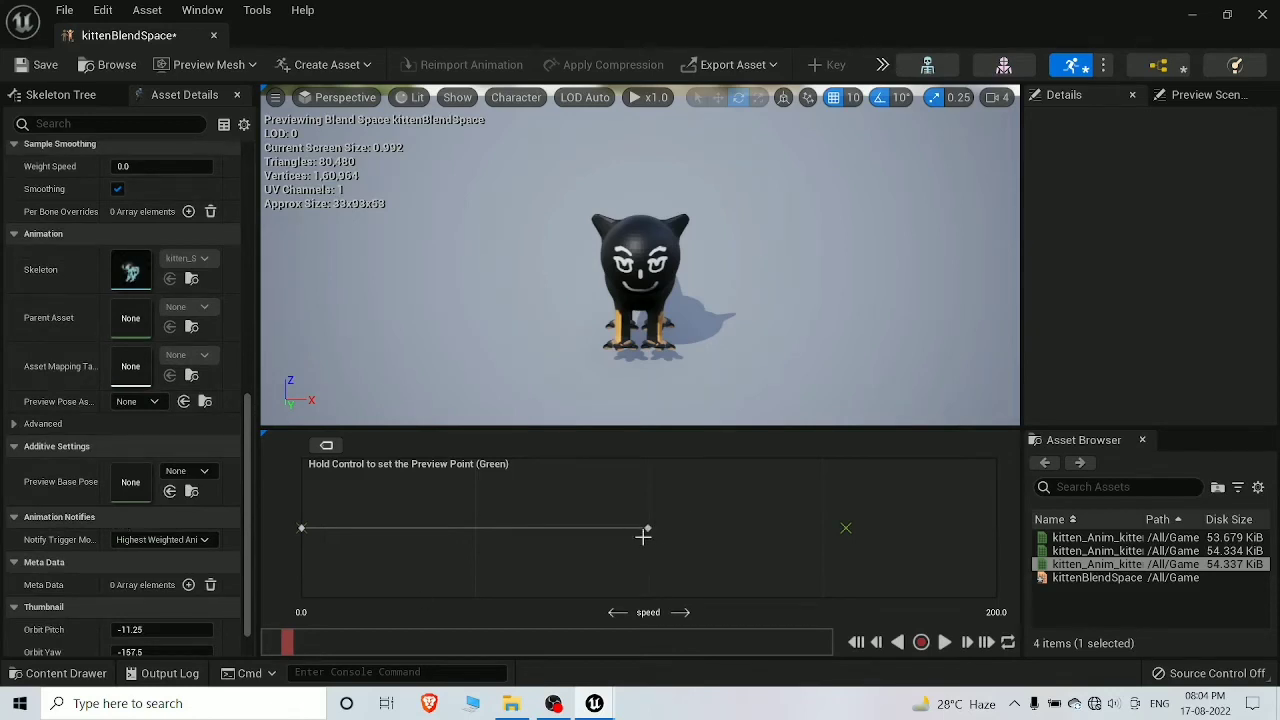
{"action": "left_click_drag", "start_coordinate": [648, 528], "coordinate": [826, 527]}
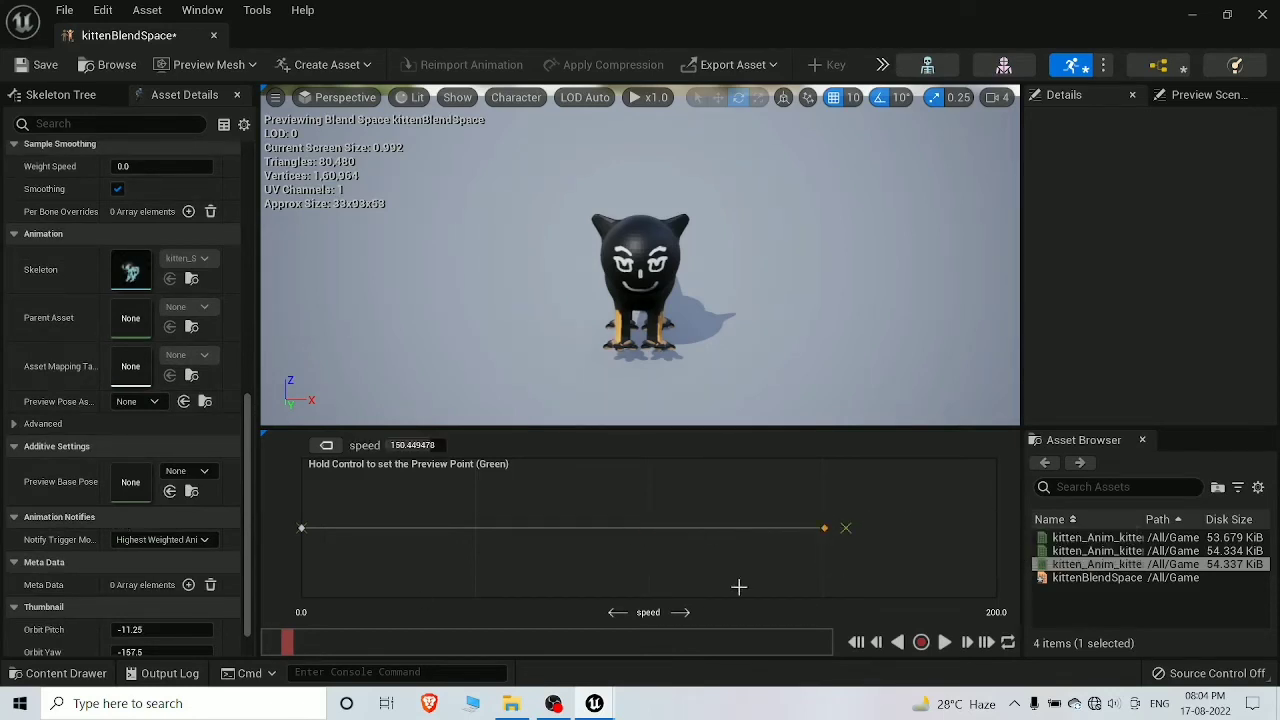
{"action": "key", "text": "space"}
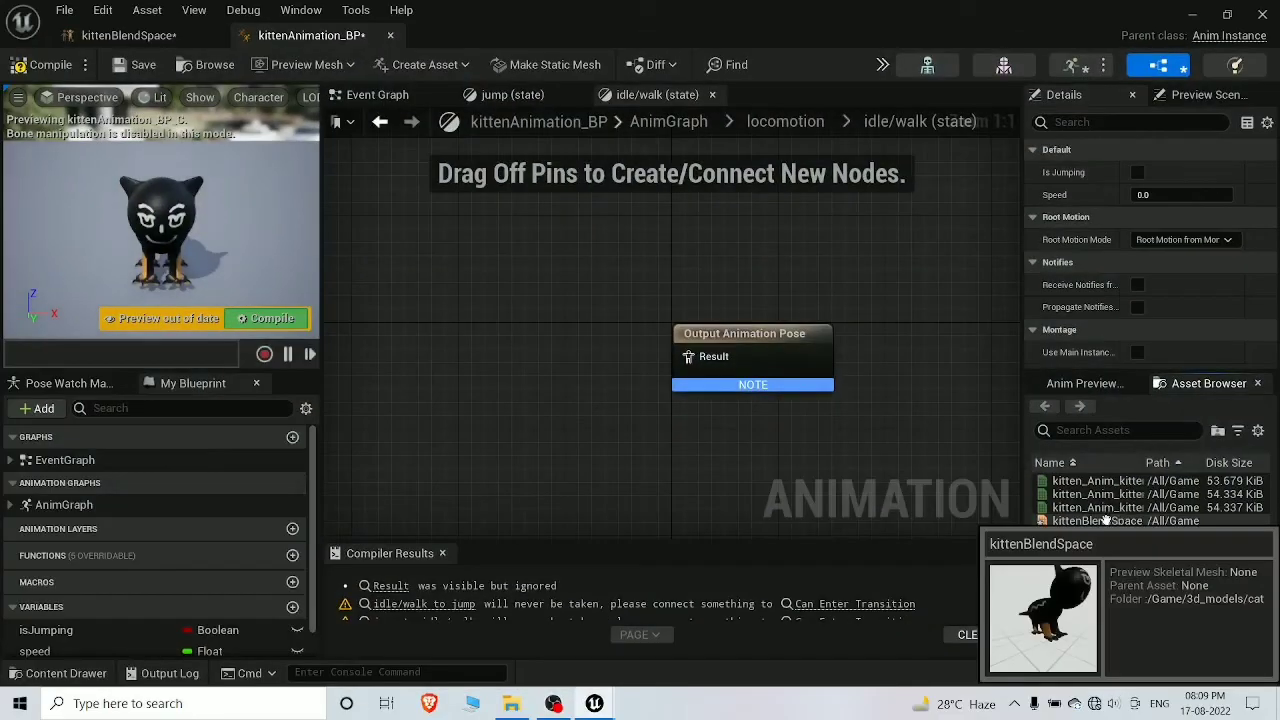
Add a kittenBlendSpace player to the idle/walk state graph and connect its pose to the Output Animation Pose result
{"action": "left_click_drag", "start_coordinate": [1105, 521], "coordinate": [534, 340]}
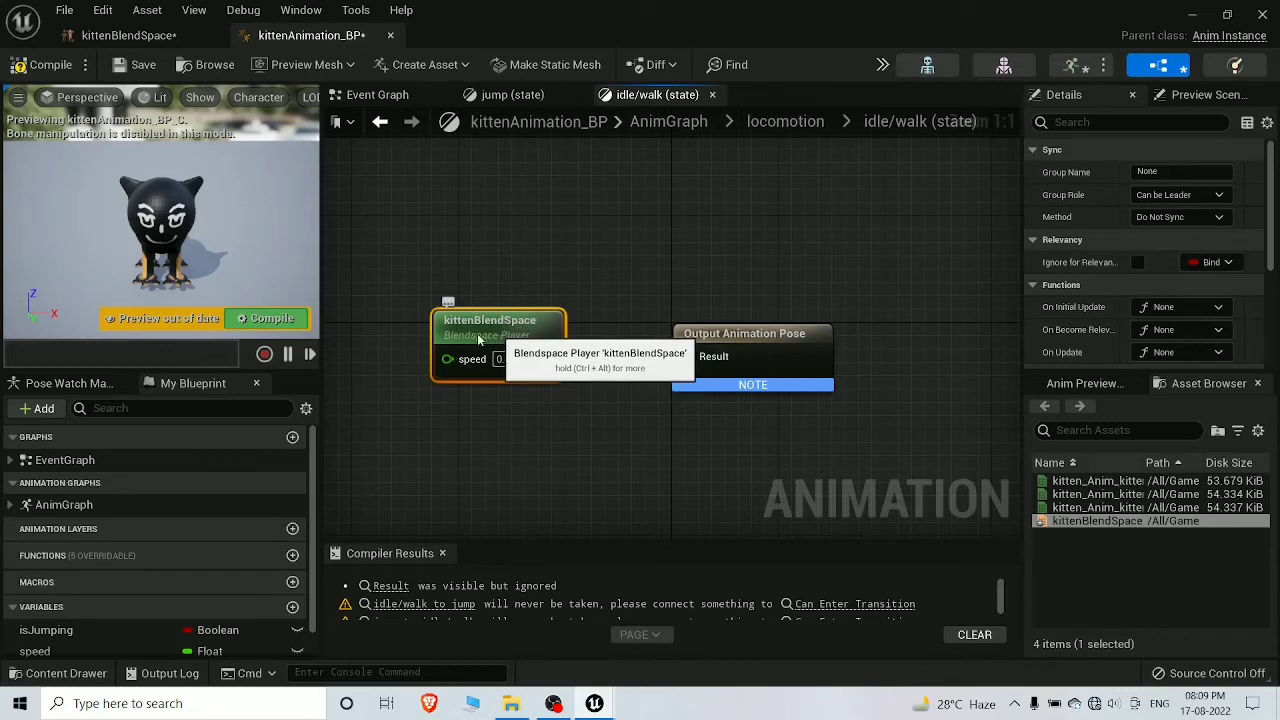
{"action": "left_click_drag", "start_coordinate": [520, 333], "coordinate": [480, 333]}
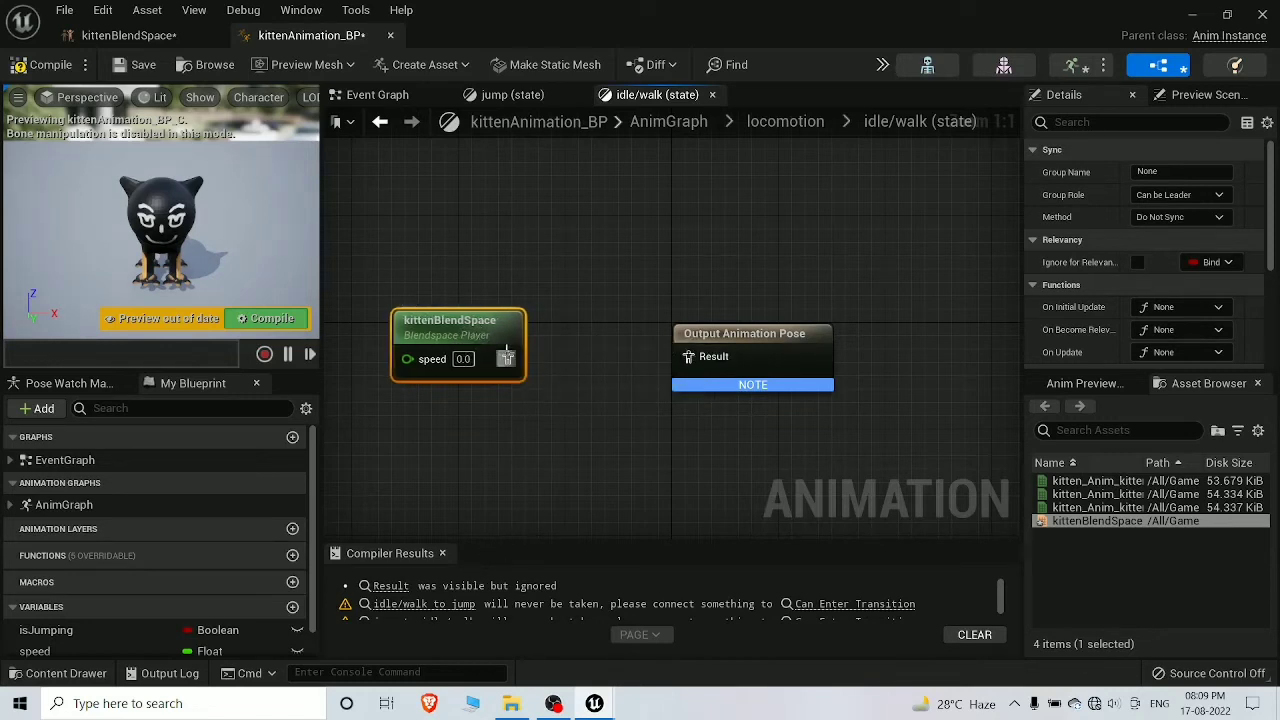
{"action": "left_click_drag", "start_coordinate": [687, 365], "coordinate": [686, 369]}
{"action": "left_click", "coordinate": [560, 414]}
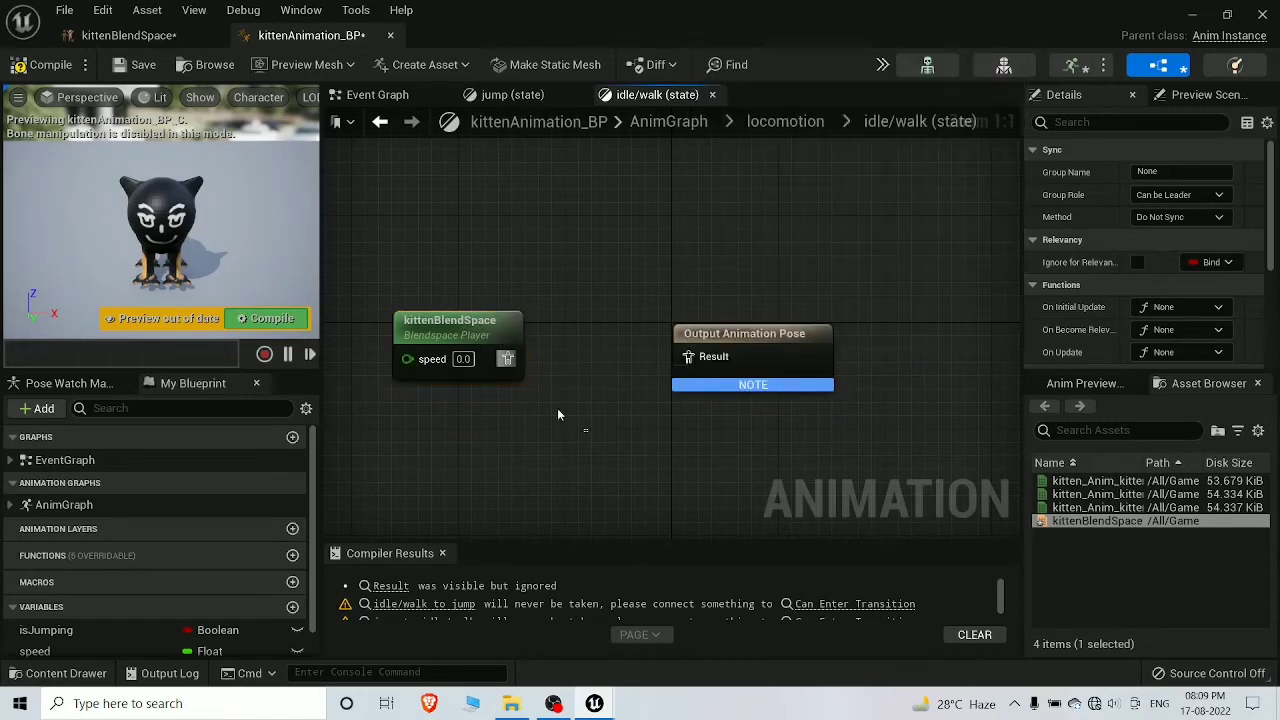
{"action": "left_click_drag", "start_coordinate": [506, 358], "coordinate": [690, 357]}
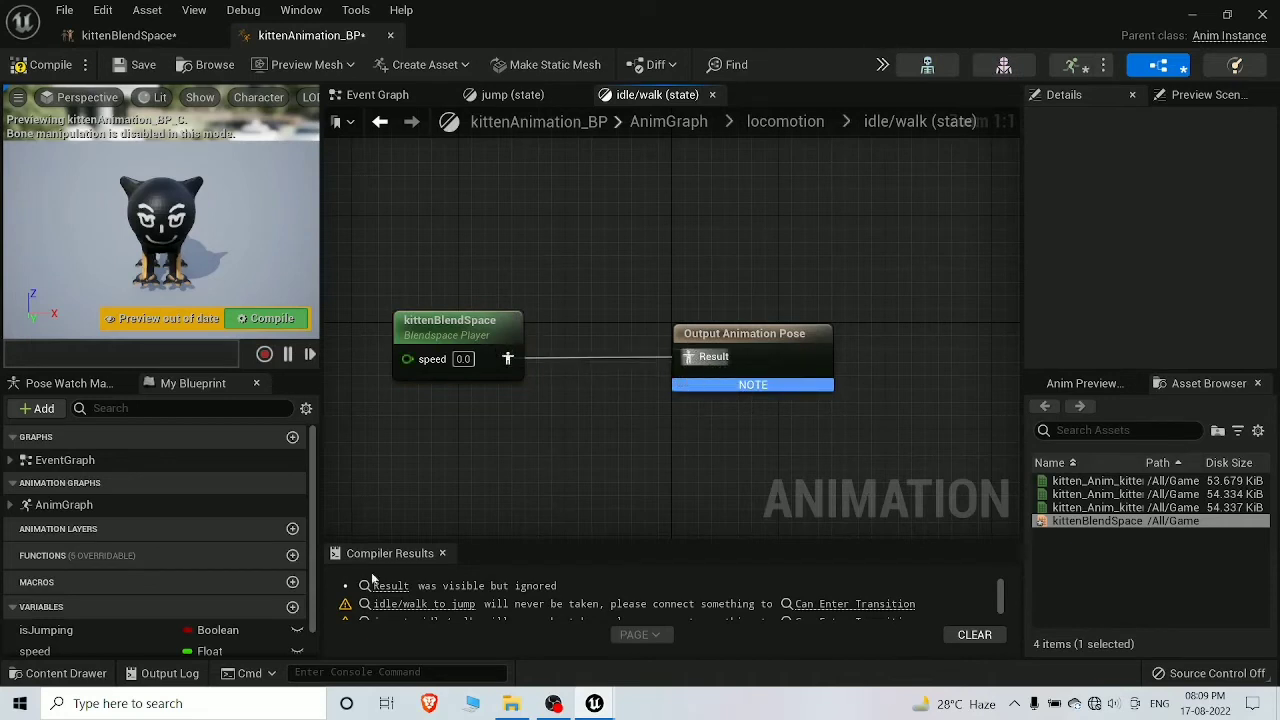
Feed the speed variable into the kittenBlendSpace player's speed input, then compile and save the Animation Blueprint
{"action": "left_click_drag", "start_coordinate": [80, 652], "coordinate": [410, 358]}
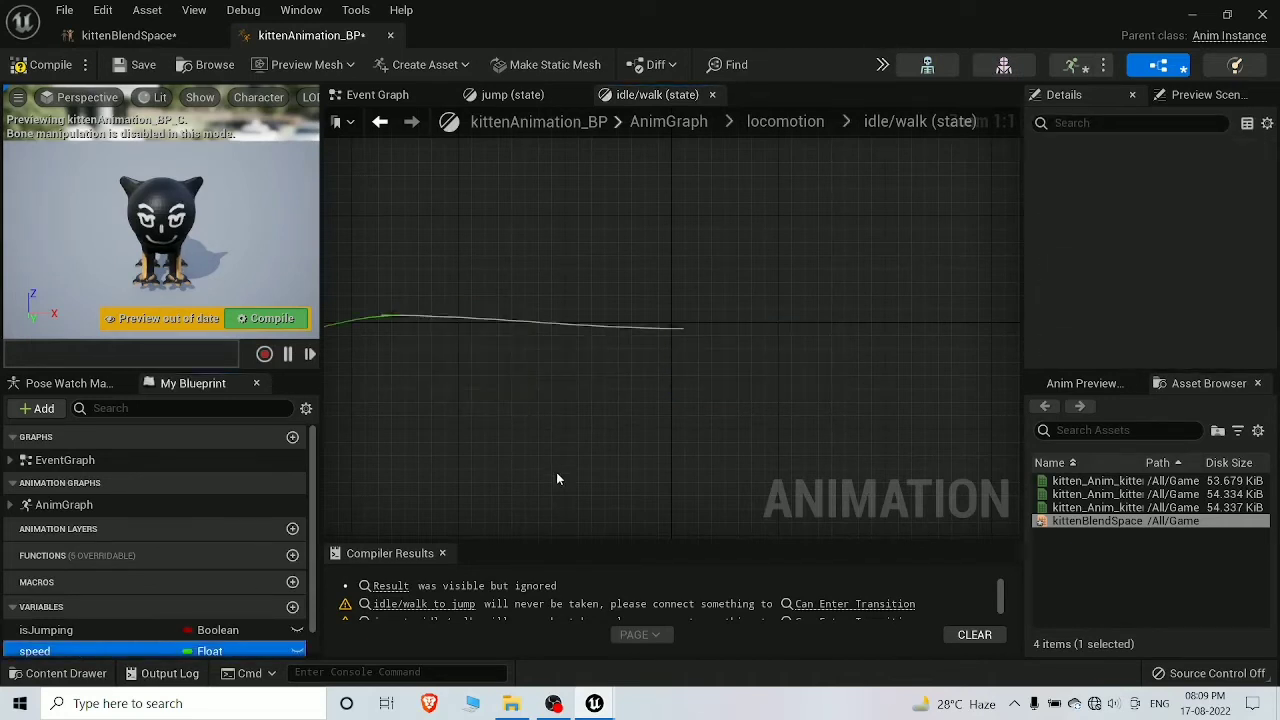
{"action": "right_click_drag", "start_coordinate": [669, 304], "coordinate": [789, 299]}
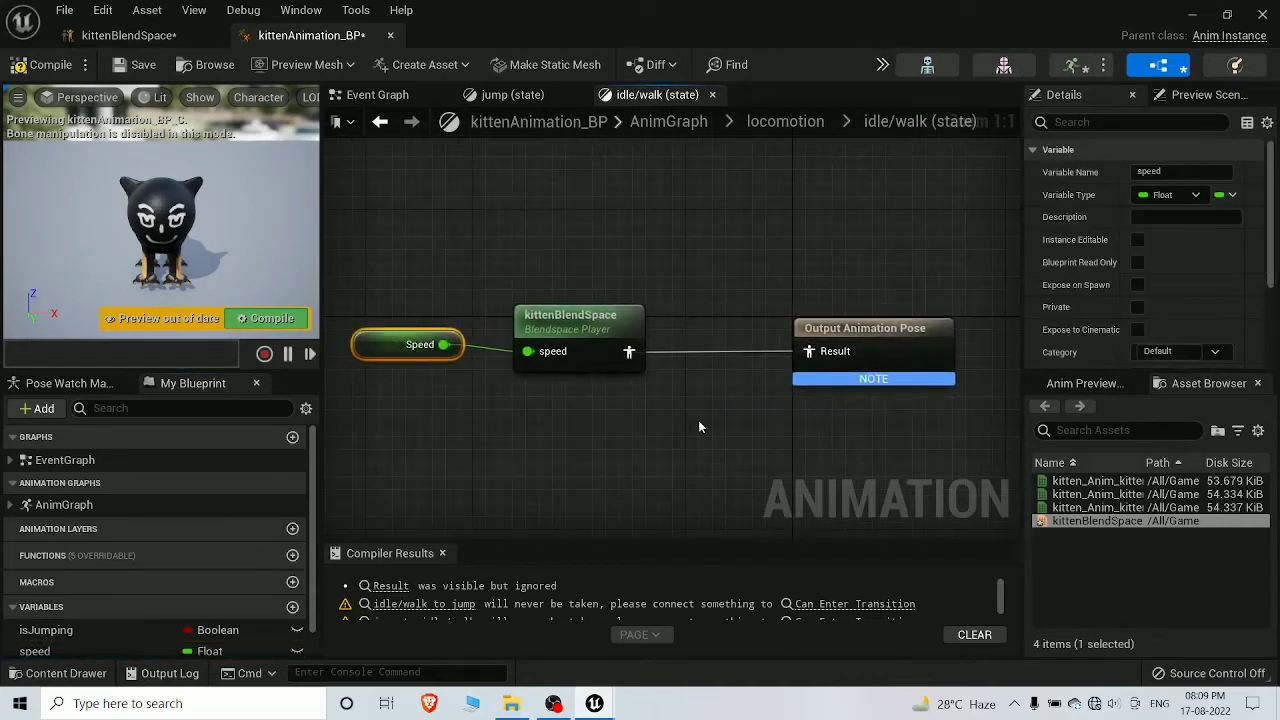
{"action": "left_click", "coordinate": [44, 64]}
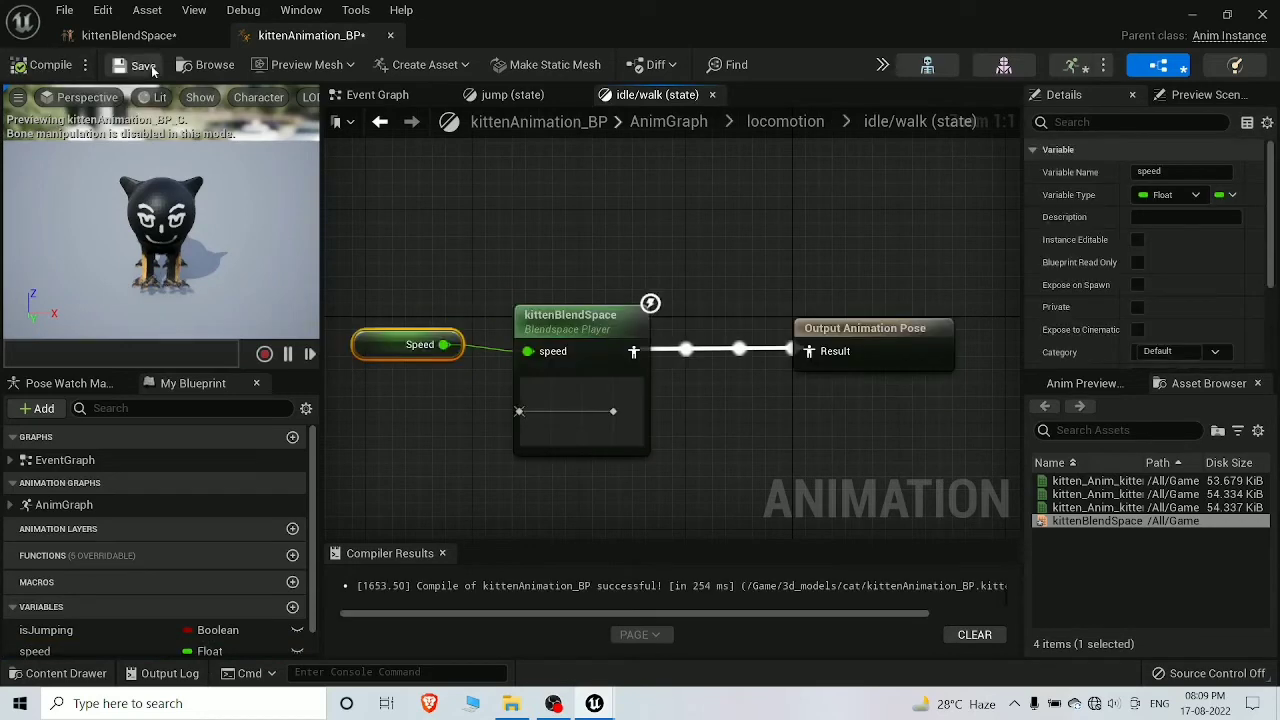
{"action": "left_click", "coordinate": [143, 65]}
{"action": "left_click", "coordinate": [512, 94]}
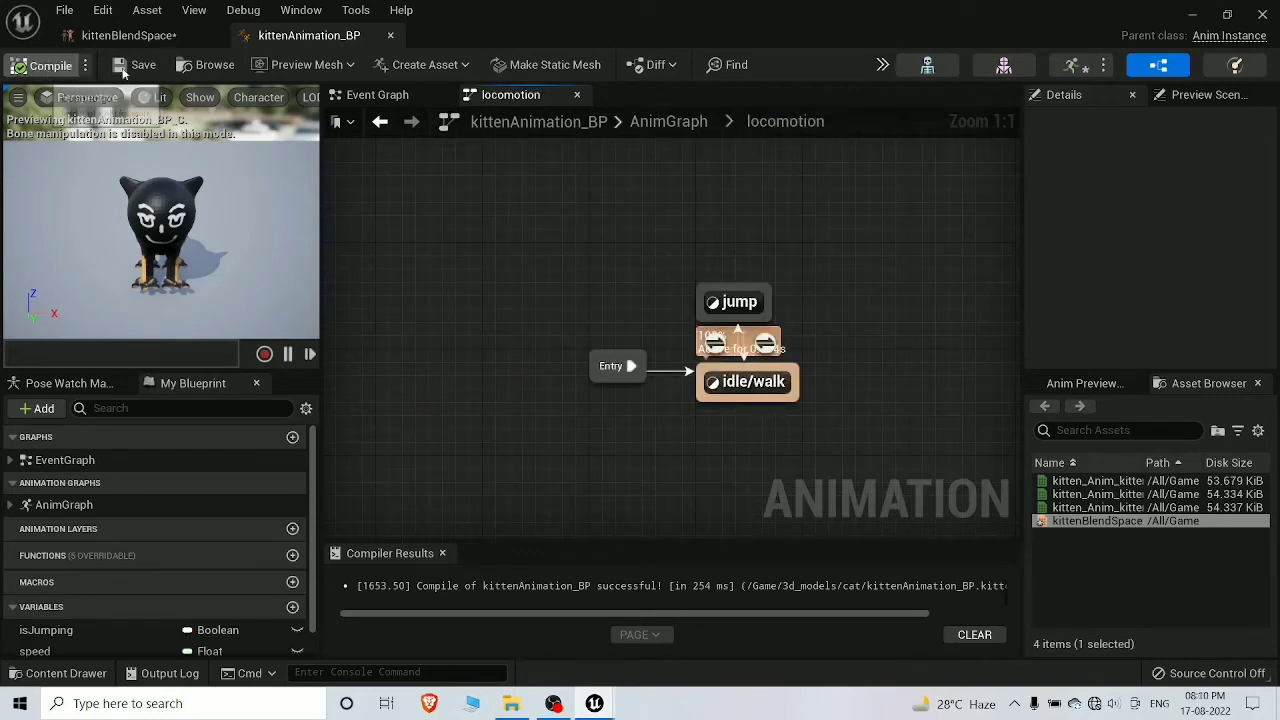
{"action": "left_click", "coordinate": [45, 64]}
Switch to the main editor and open the BP_ThirdPersonCharacter blueprint from the ThirdPerson Blueprints folder
{"action": "left_click", "coordinate": [1191, 15]}
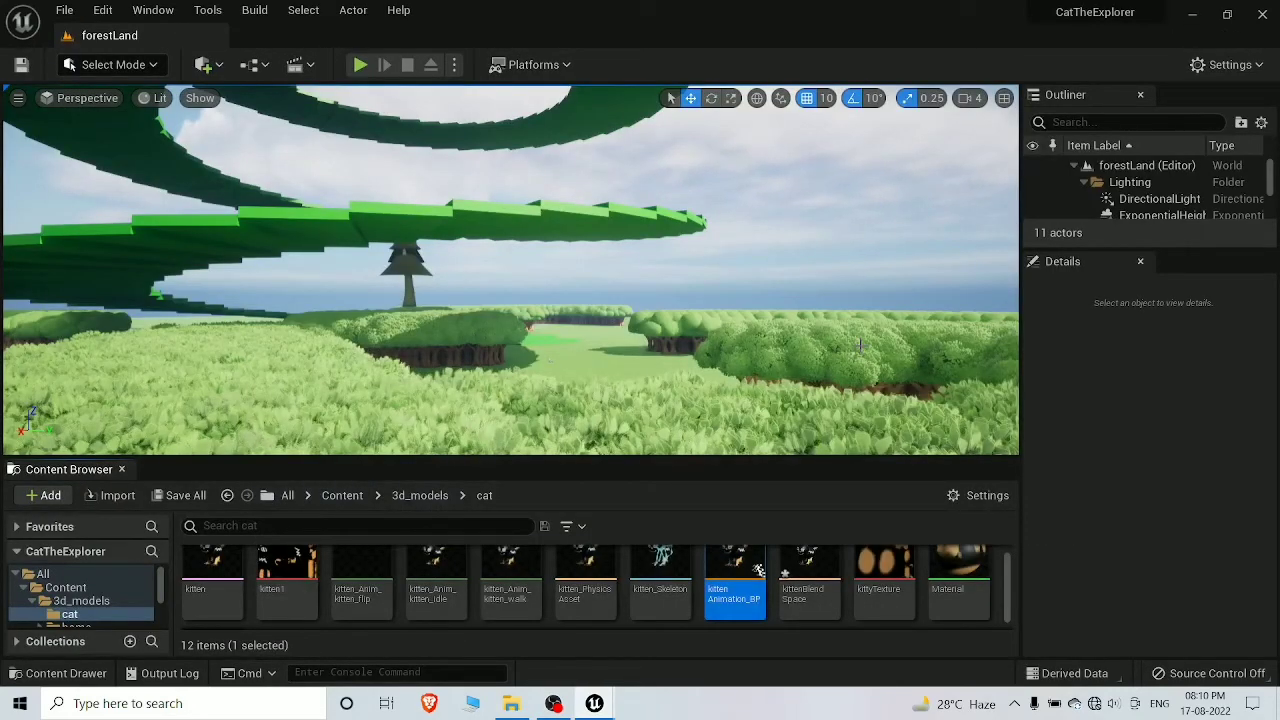
{"action": "scroll", "coordinate": [117, 604], "scroll_direction": "down", "scroll_amount": 2}
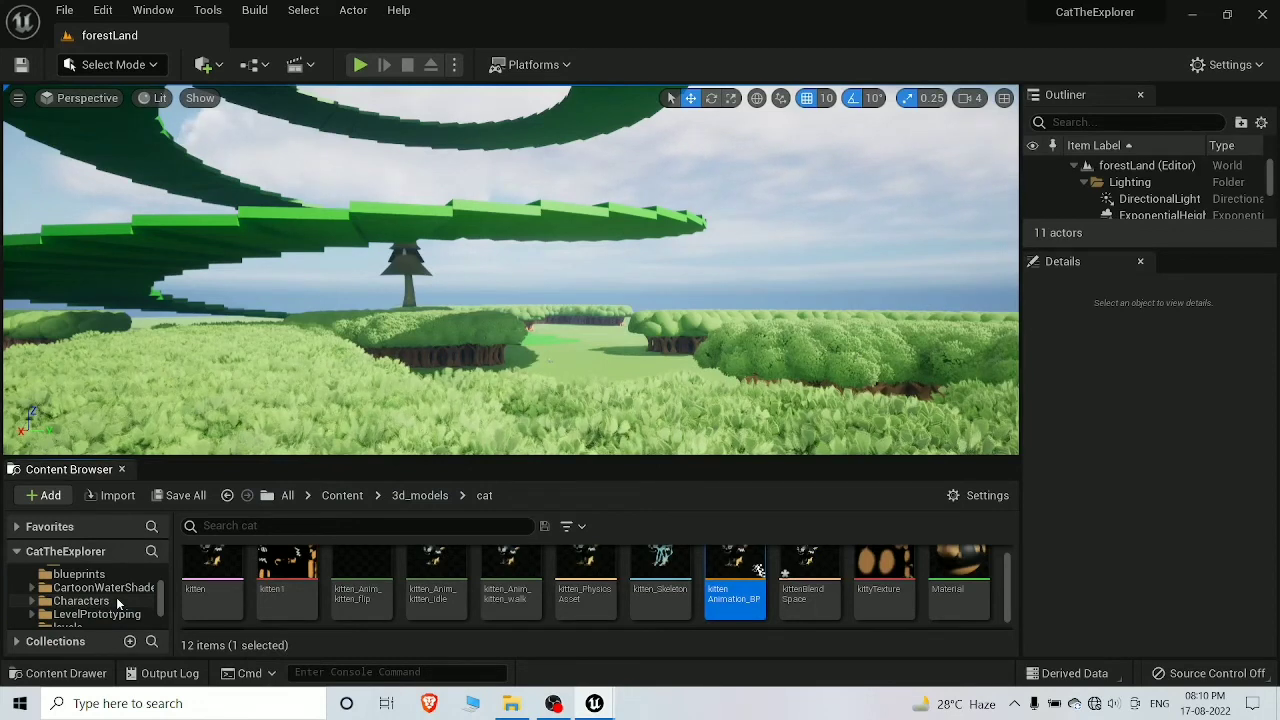
{"action": "left_click", "coordinate": [113, 603]}
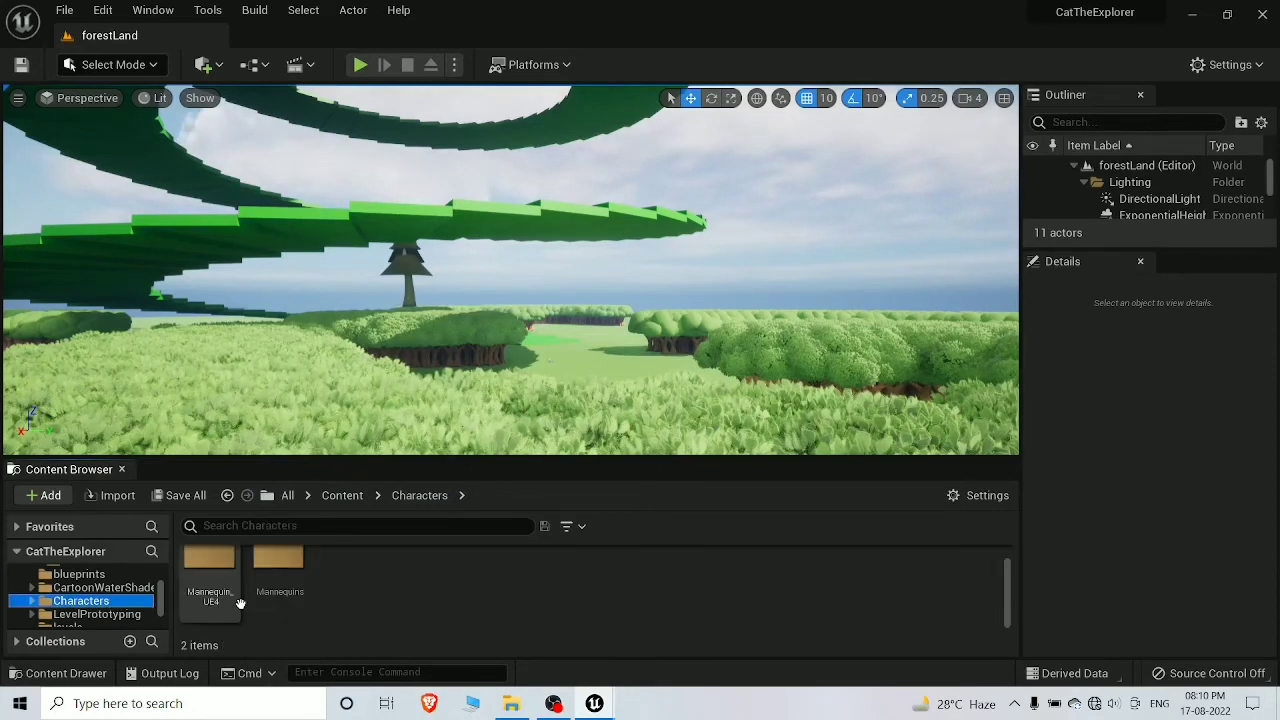
{"action": "double_click", "coordinate": [240, 604]}
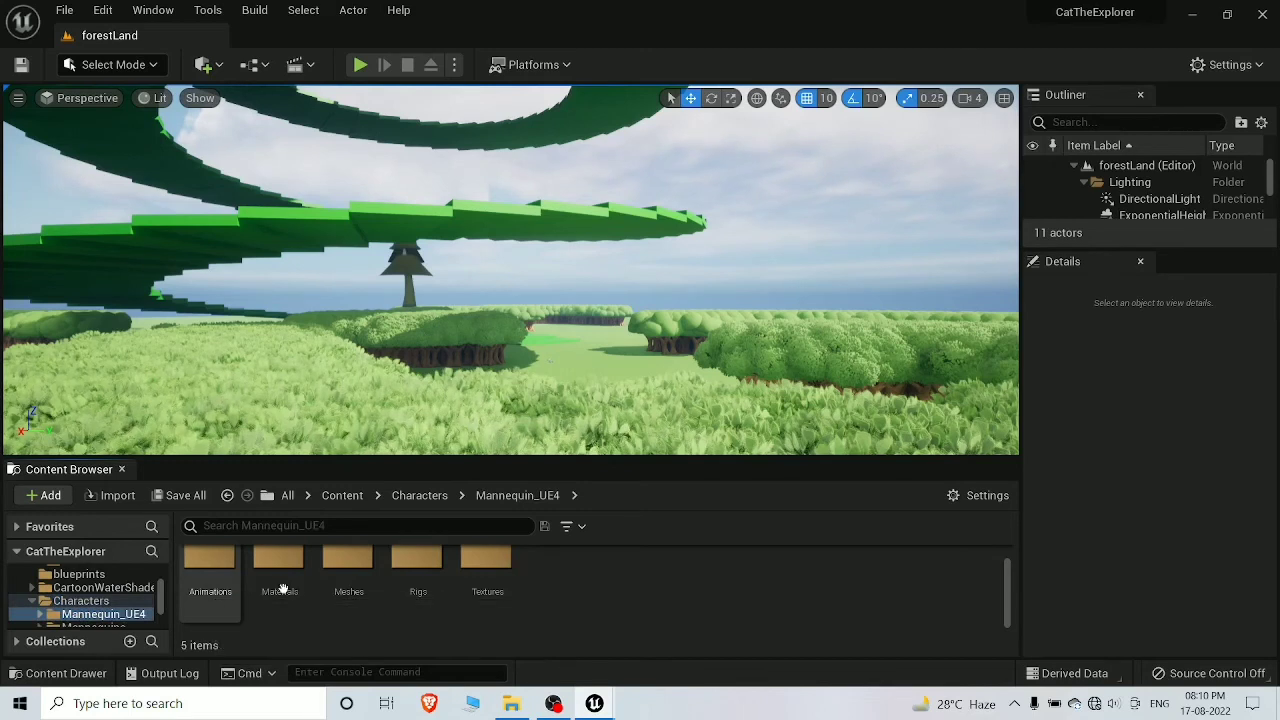
{"action": "scroll", "coordinate": [120, 610], "scroll_direction": "down", "scroll_amount": 1}
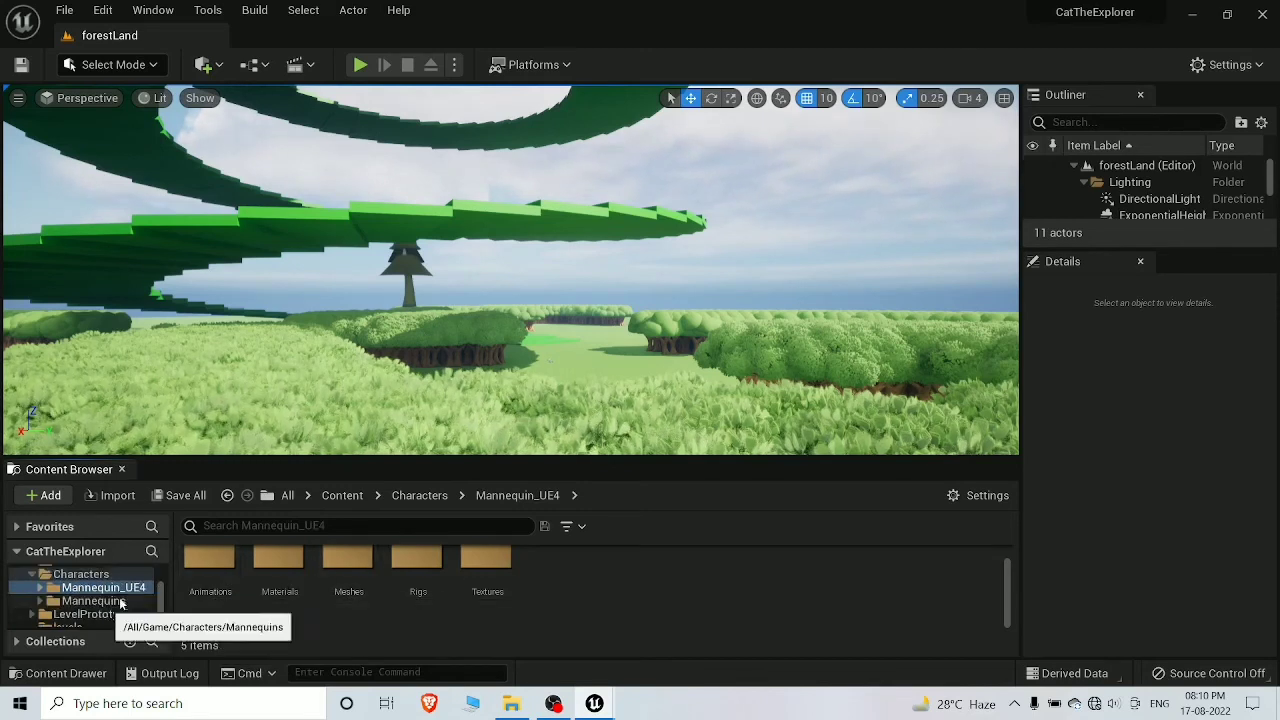
{"action": "left_click", "coordinate": [110, 601]}
{"action": "left_click_drag", "start_coordinate": [280, 591], "coordinate": [416, 589]}
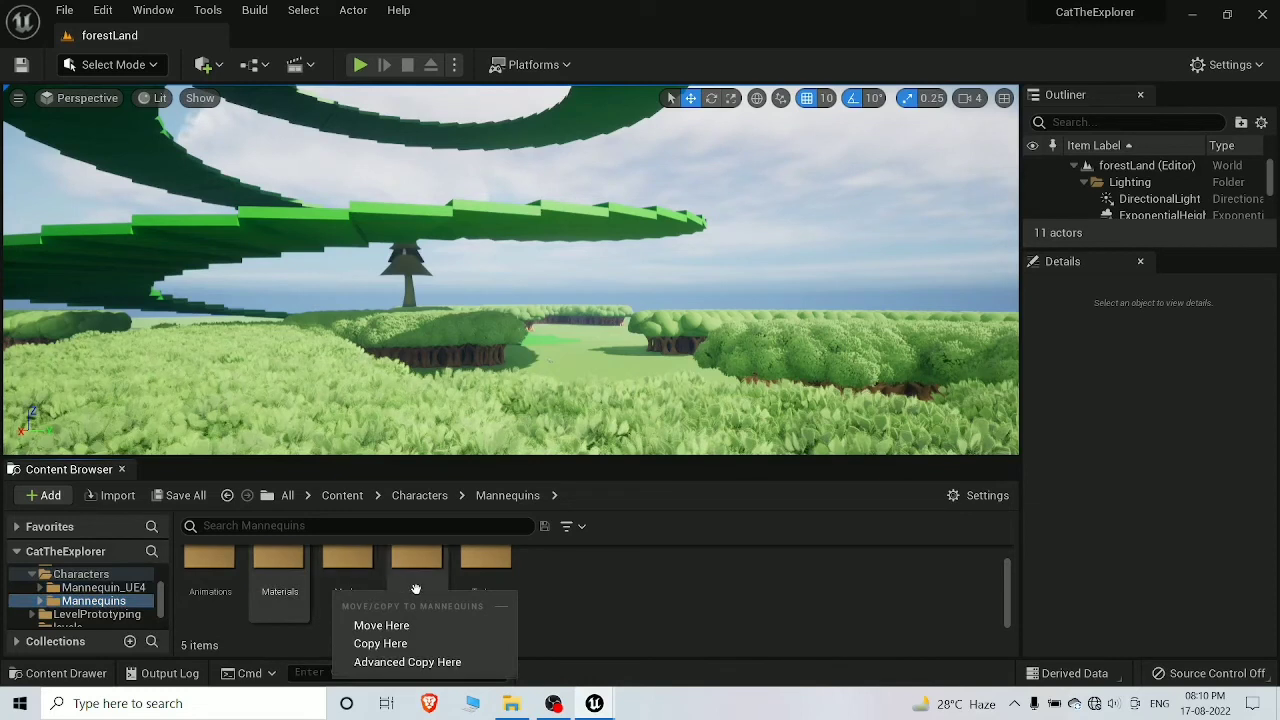
{"action": "scroll", "coordinate": [100, 604], "scroll_direction": "down", "scroll_amount": 2}
{"action": "left_click", "coordinate": [90, 621]}
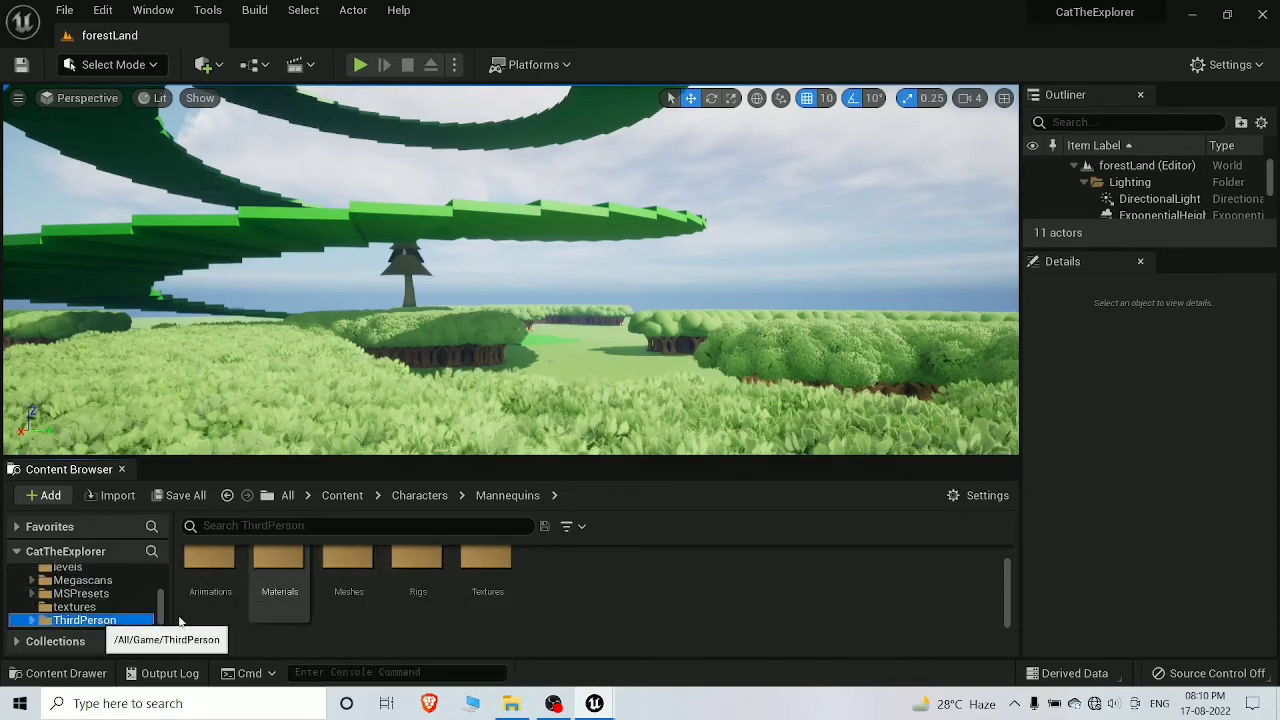
{"action": "double_click", "coordinate": [221, 594]}
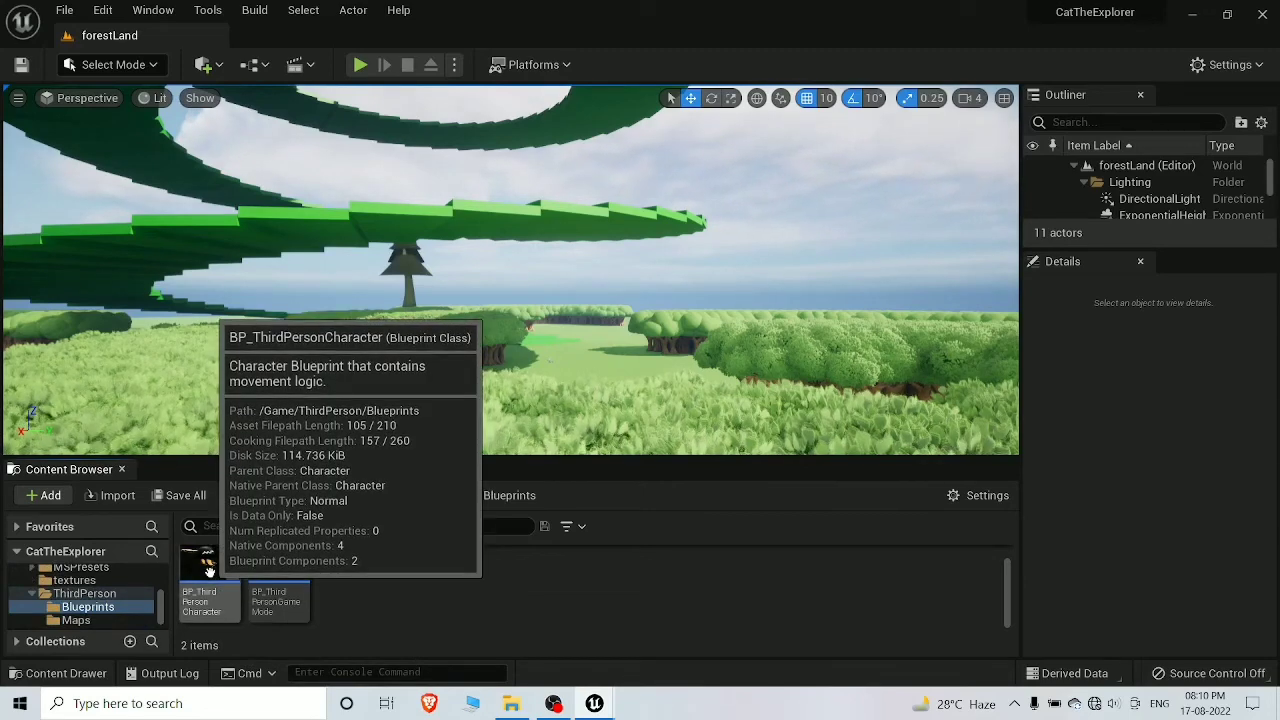
{"action": "double_click", "coordinate": [209, 578]}
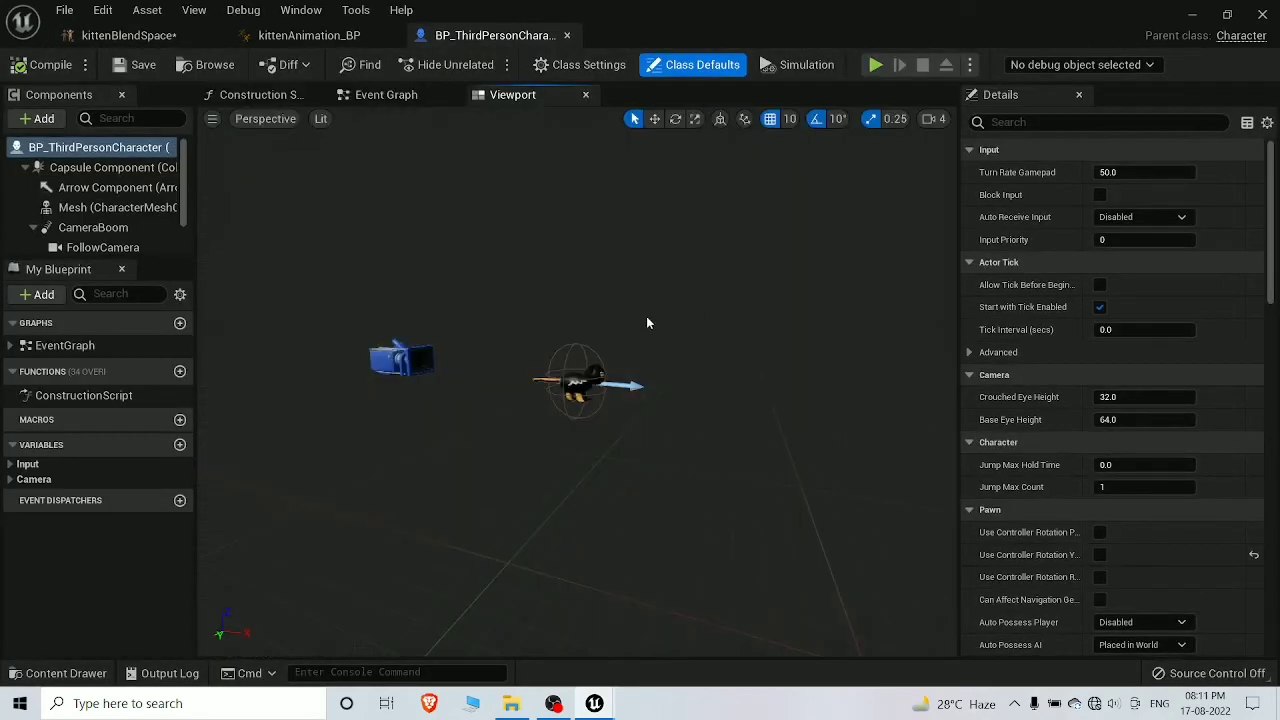
Set the Anim Class of the character's kitten Mesh component to kittenAnimation_BP
{"action": "scroll", "coordinate": [660, 334], "scroll_direction": "up", "scroll_amount": 2}
{"action": "scroll", "coordinate": [680, 340], "scroll_direction": "up", "scroll_amount": 3}
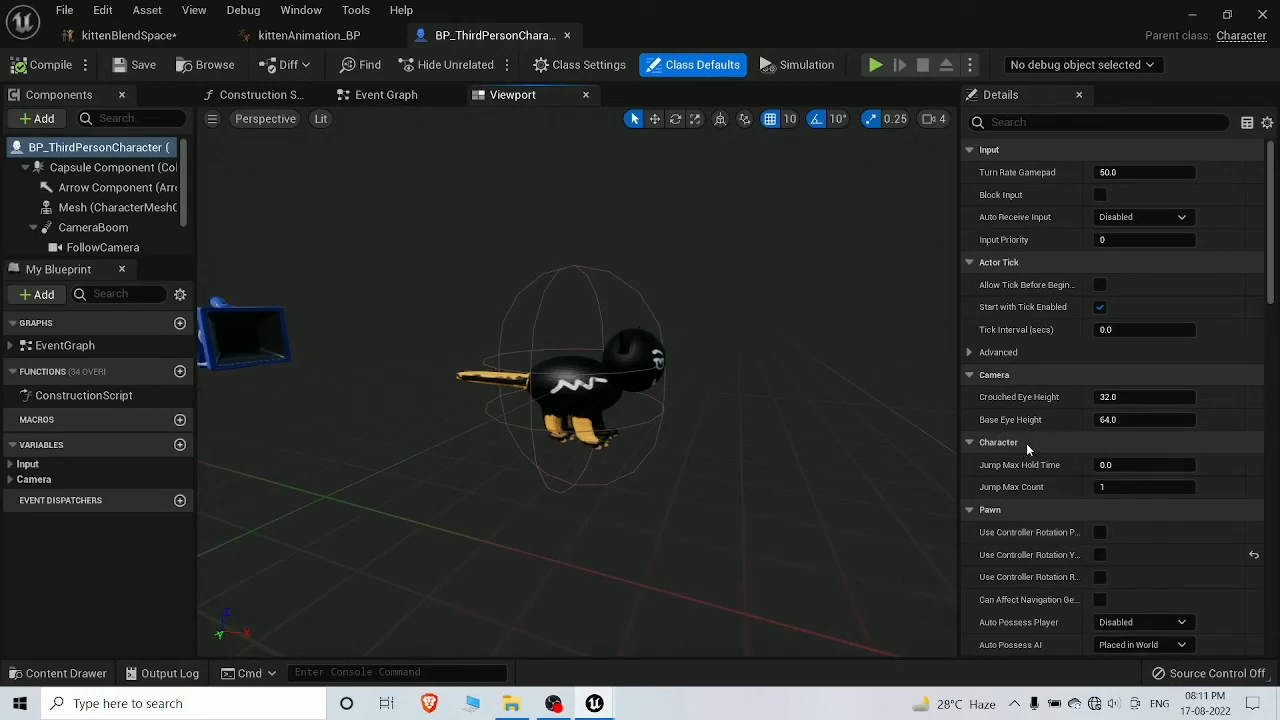
{"action": "scroll", "coordinate": [1062, 474], "scroll_direction": "down", "scroll_amount": 2}
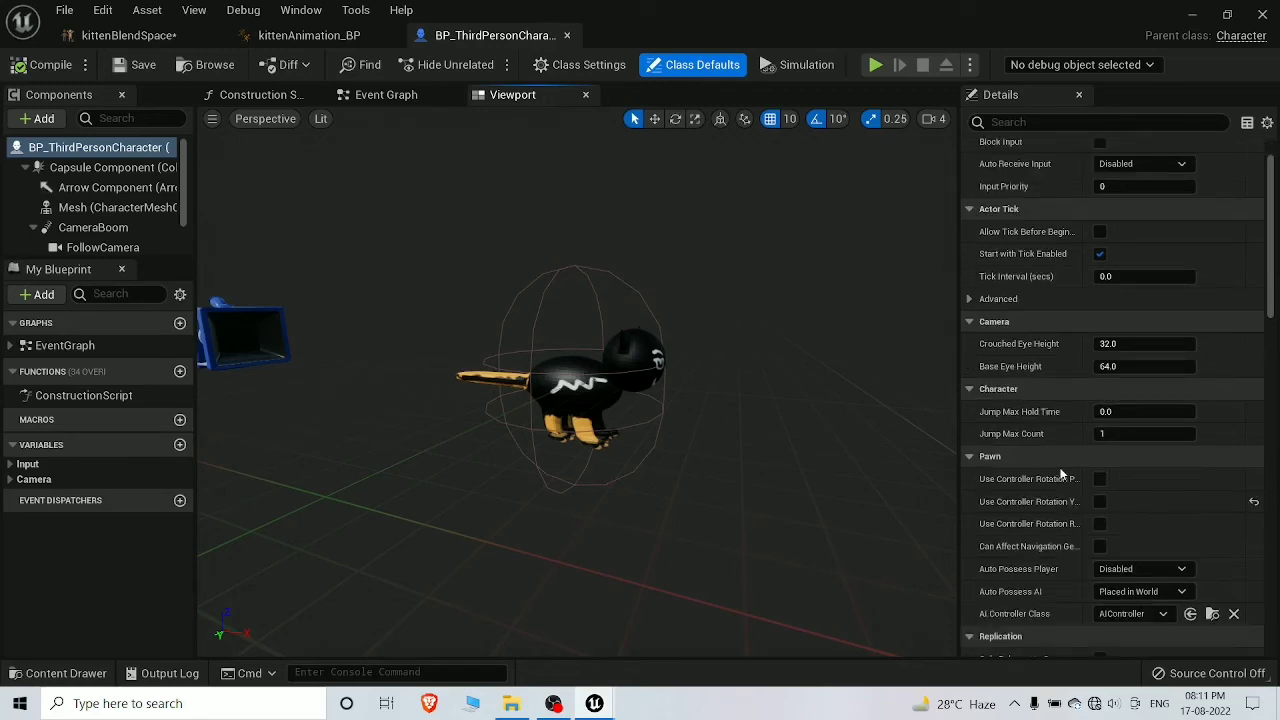
{"action": "scroll", "coordinate": [1102, 434], "scroll_direction": "up", "scroll_amount": 2}
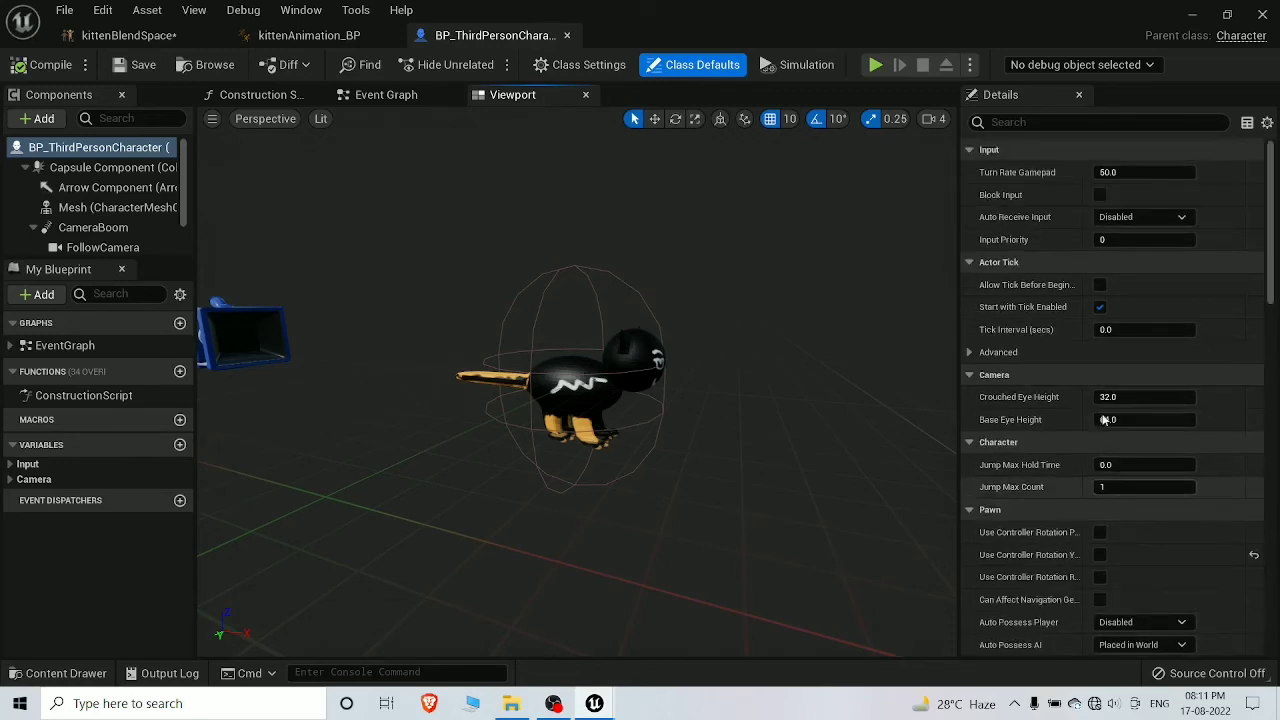
{"action": "left_click", "coordinate": [617, 395]}
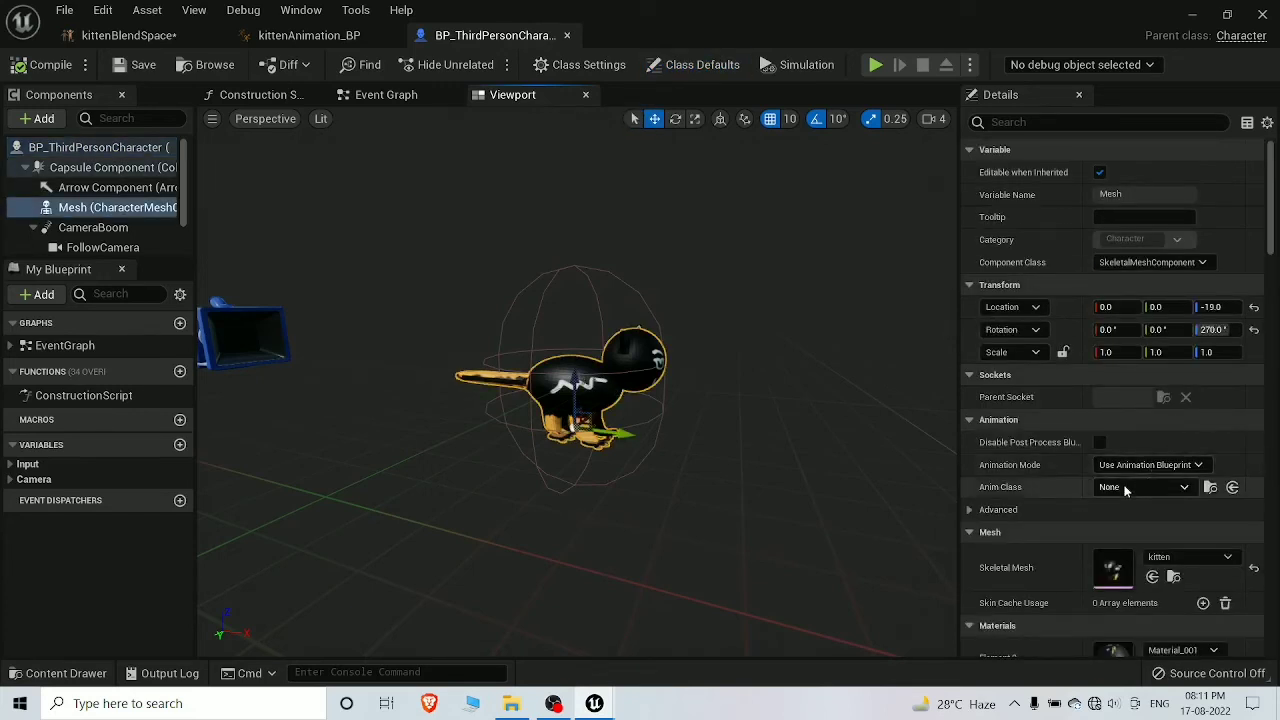
{"action": "left_click", "coordinate": [1184, 488]}
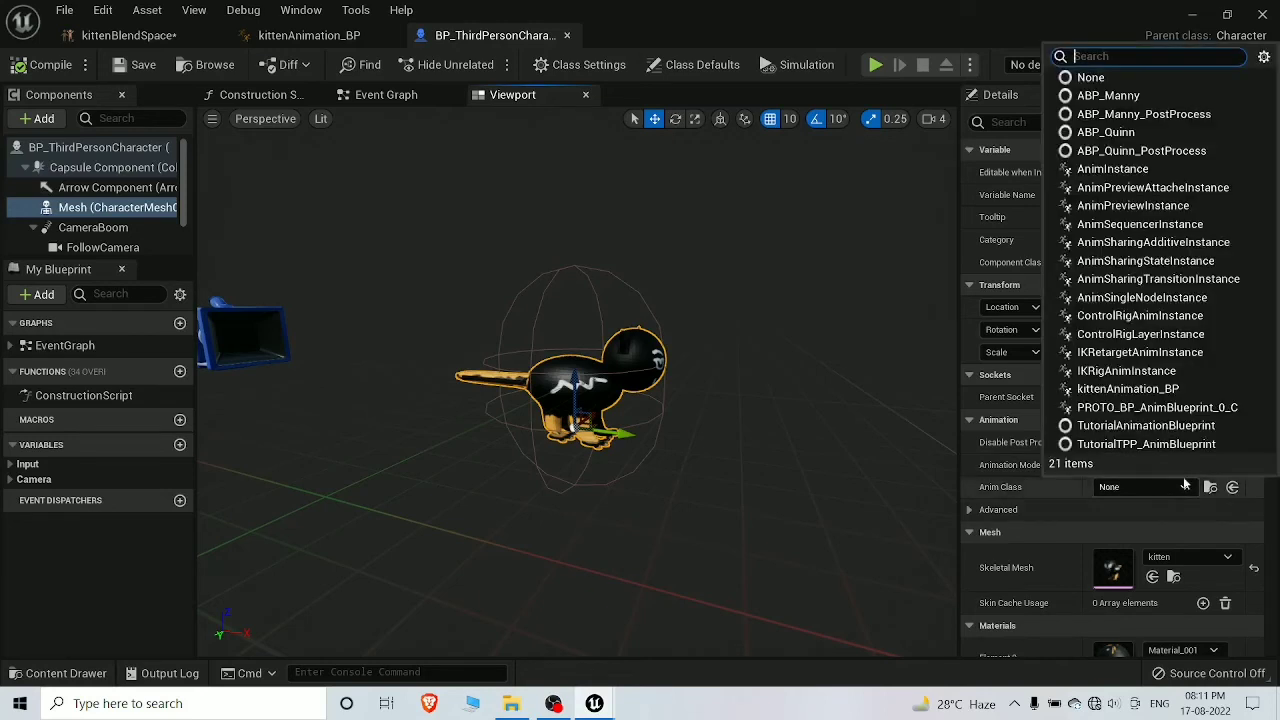
{"action": "left_click", "coordinate": [1154, 389]}
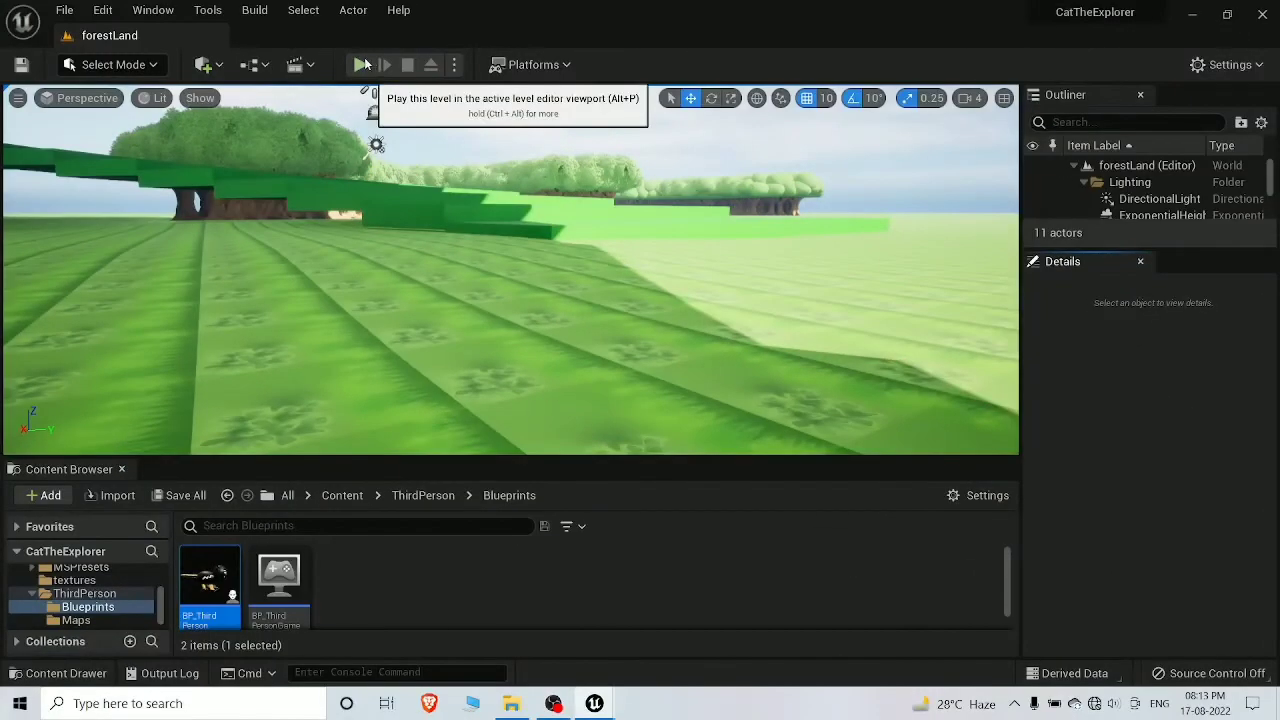
Play the forestLand level and walk the kitten forward across the grass onto the green ramp to test its animation
{"action": "left_click", "coordinate": [362, 64]}
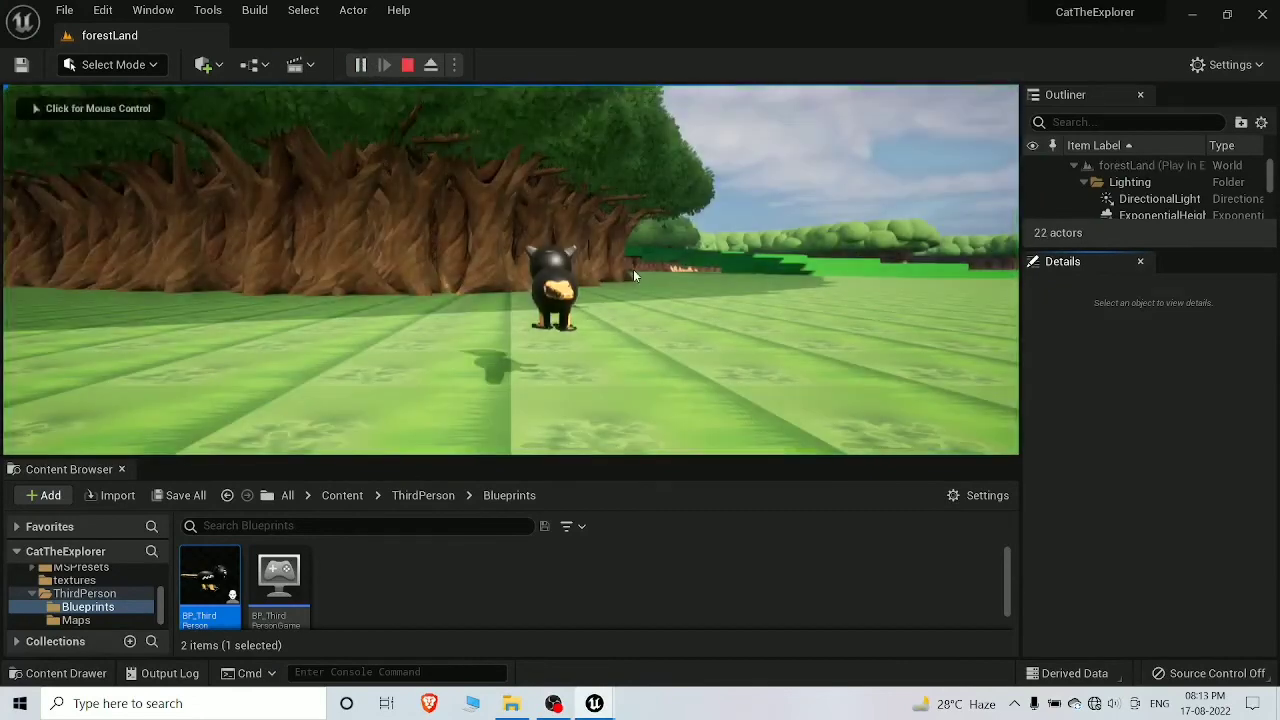
{"action": "left_click", "coordinate": [759, 318]}
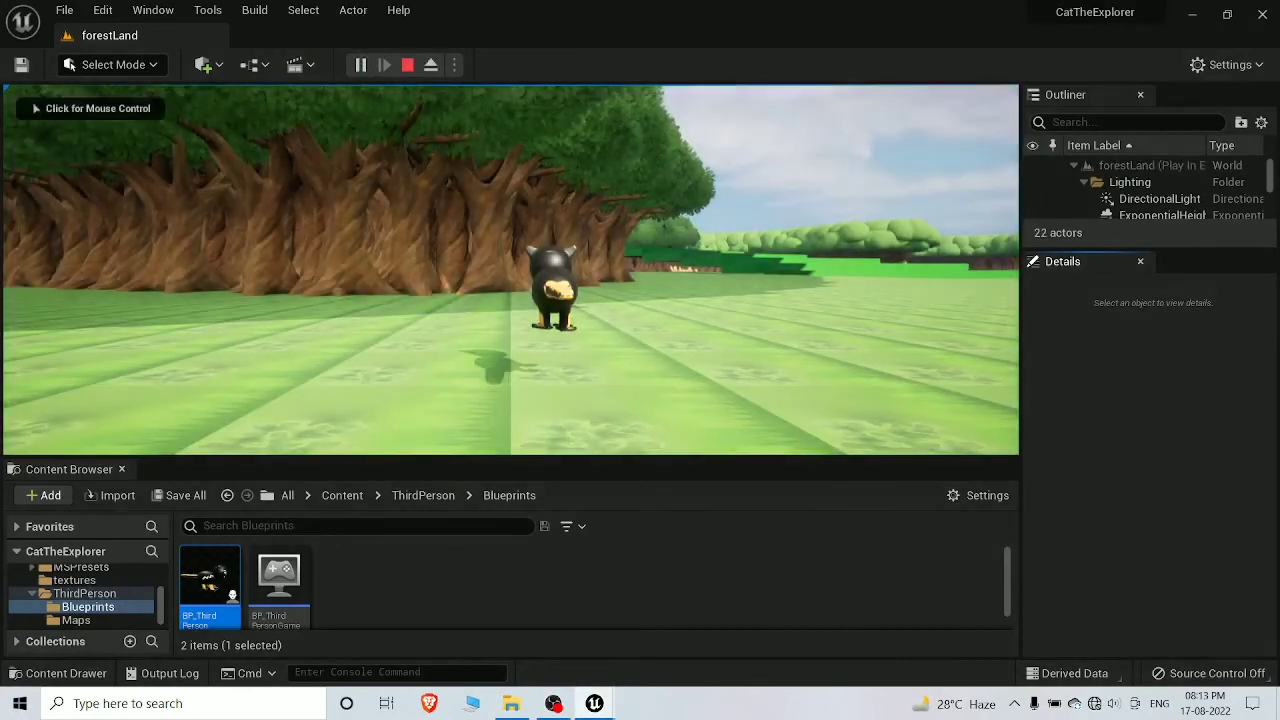
{"action": "key", "text": "w"}
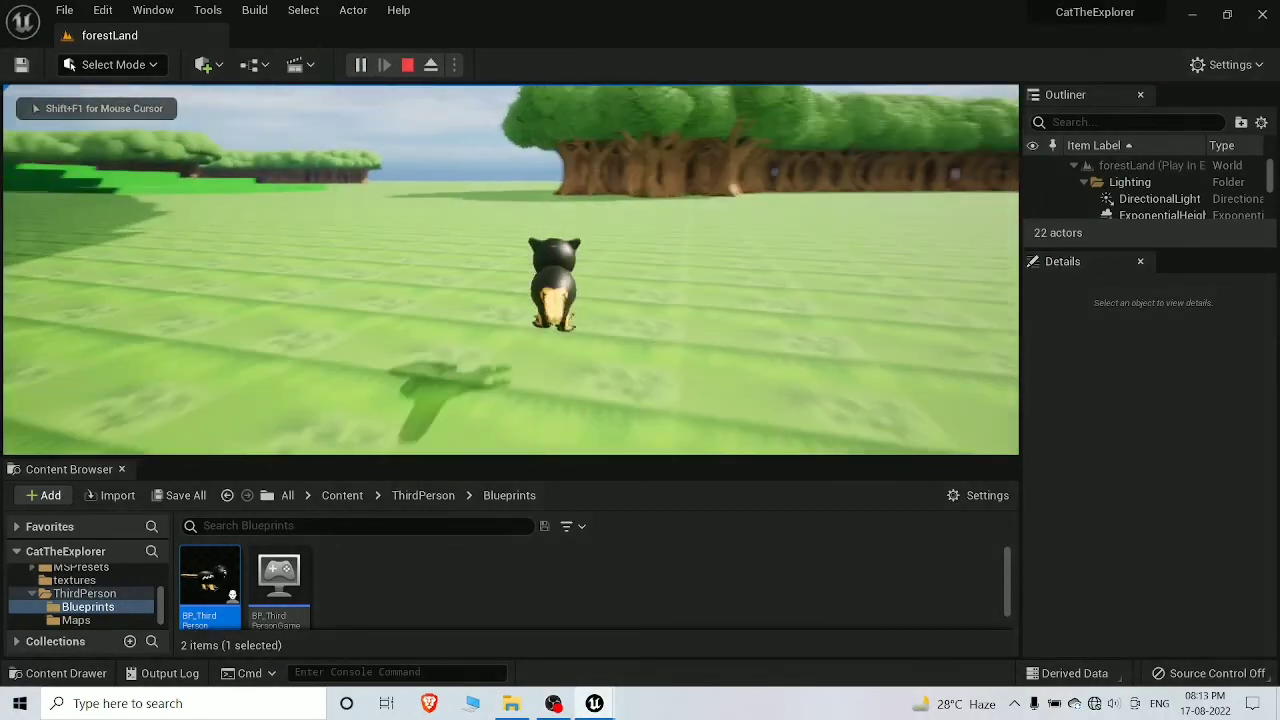
{"action": "key", "text": "w"}
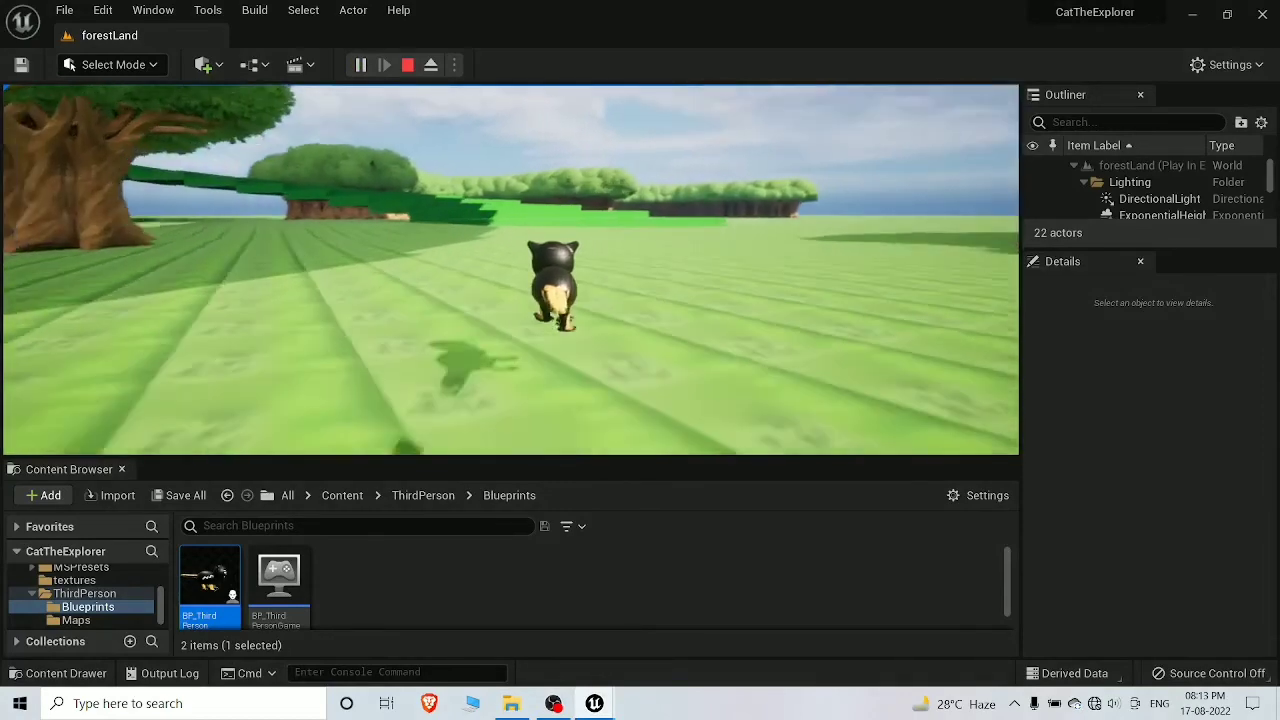
{"action": "key", "text": "w"}
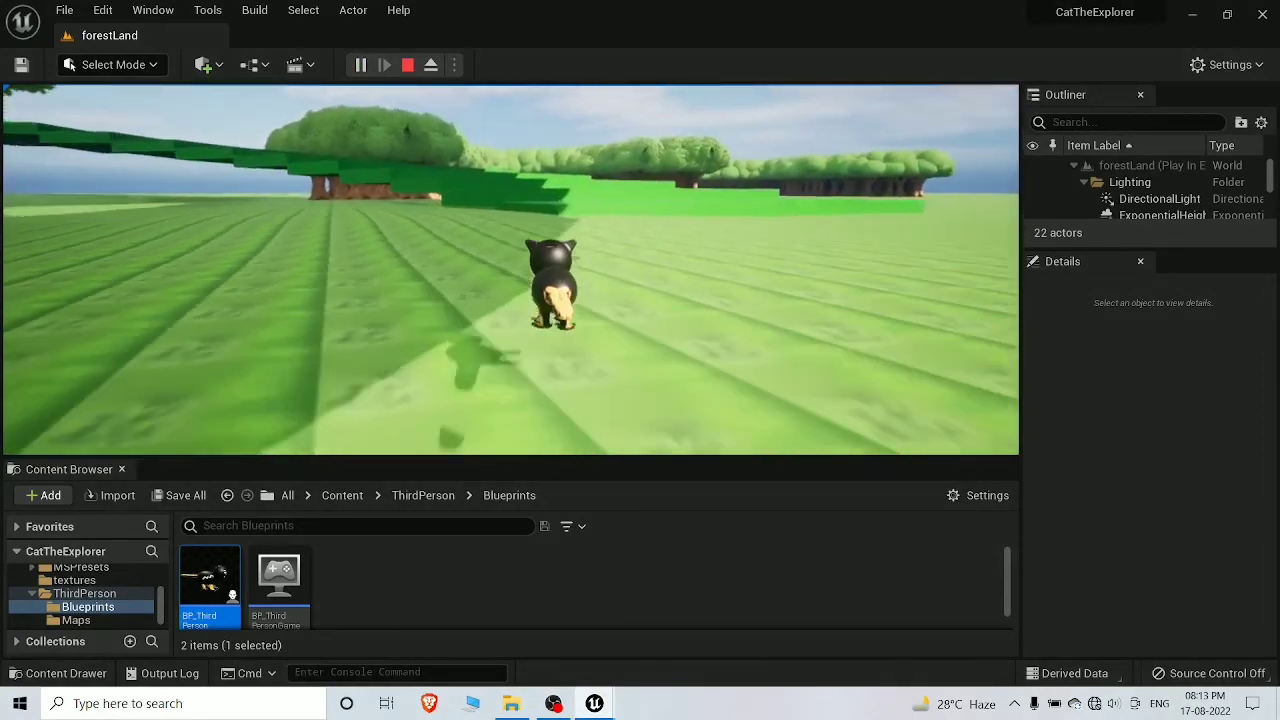
{"action": "key", "text": "w"}
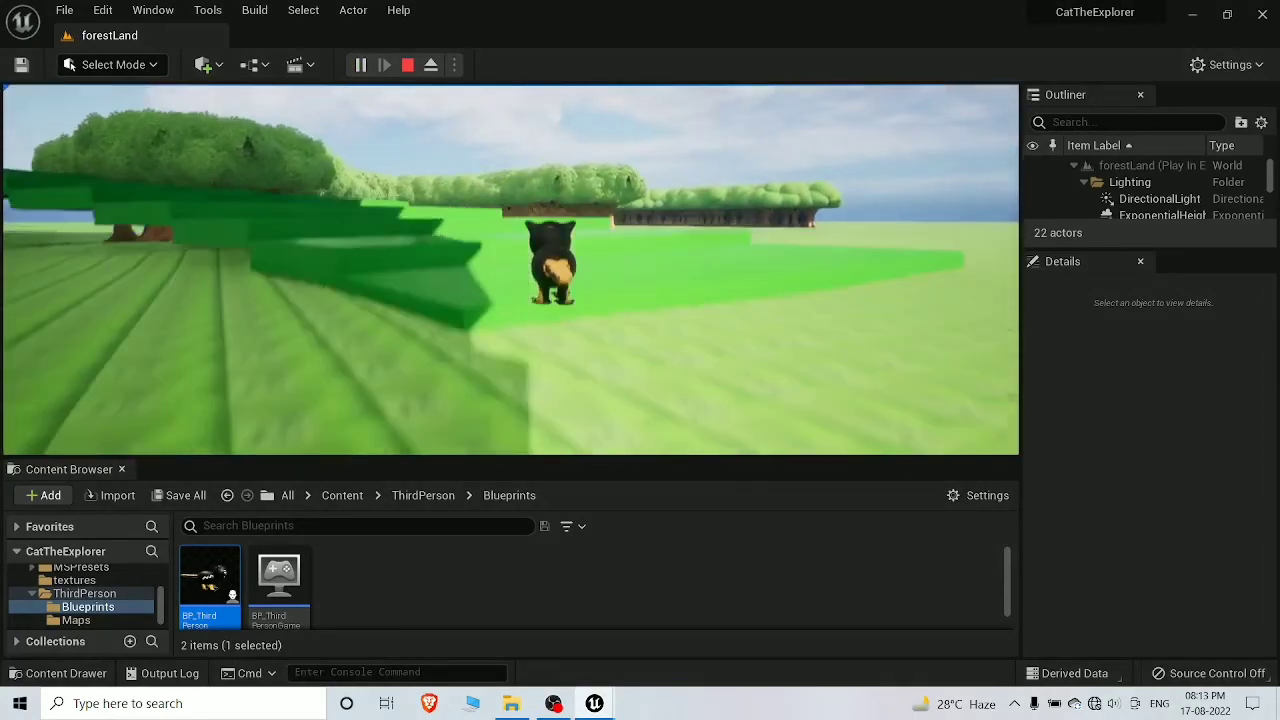
{"action": "key", "text": "w"}
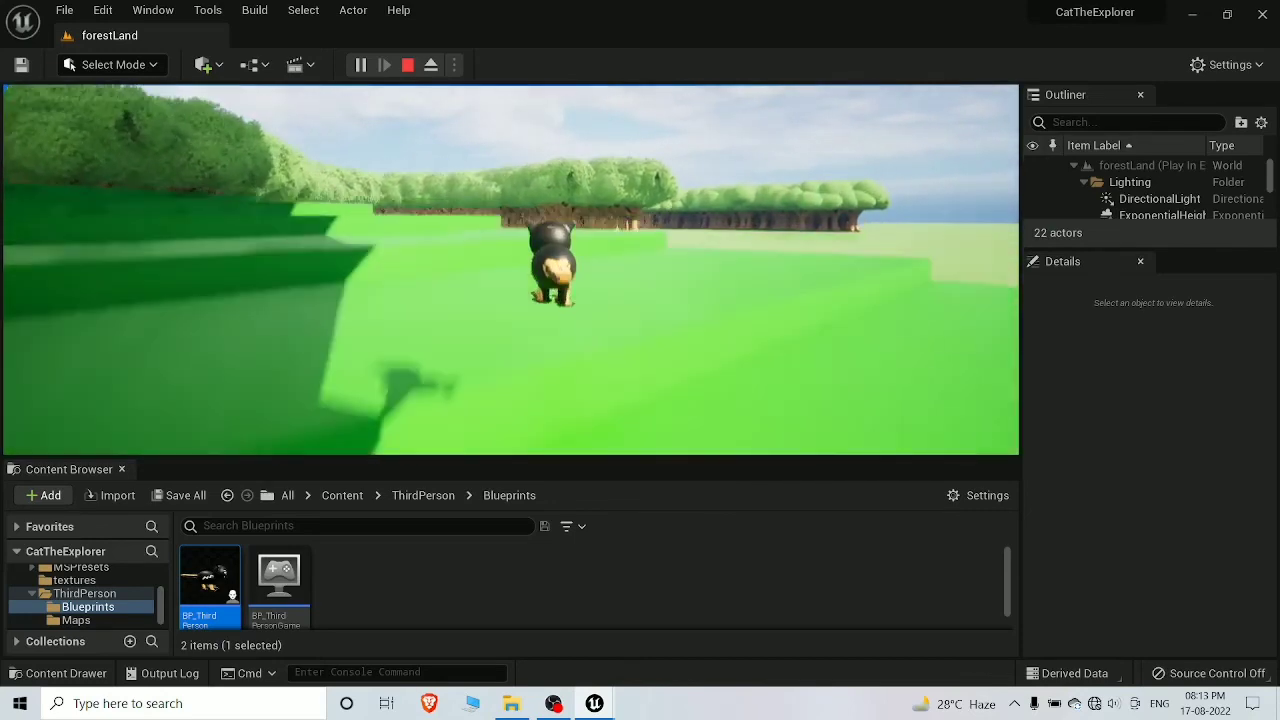
Test the kitten's jump and walk animations by jumping and running around the green platforms and grass, and end the play session
{"action": "key", "text": "space"}
{"action": "key", "text": "s"}
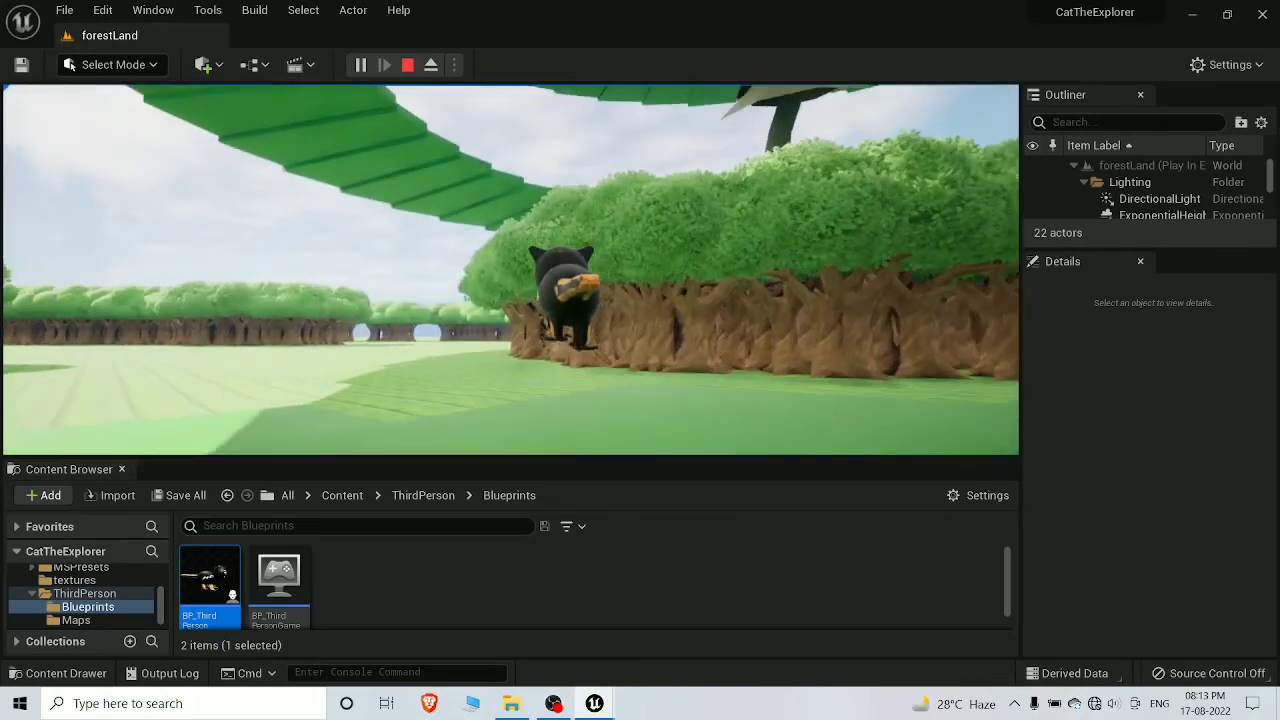
{"action": "key", "text": "w"}
{"action": "key", "text": "w"}
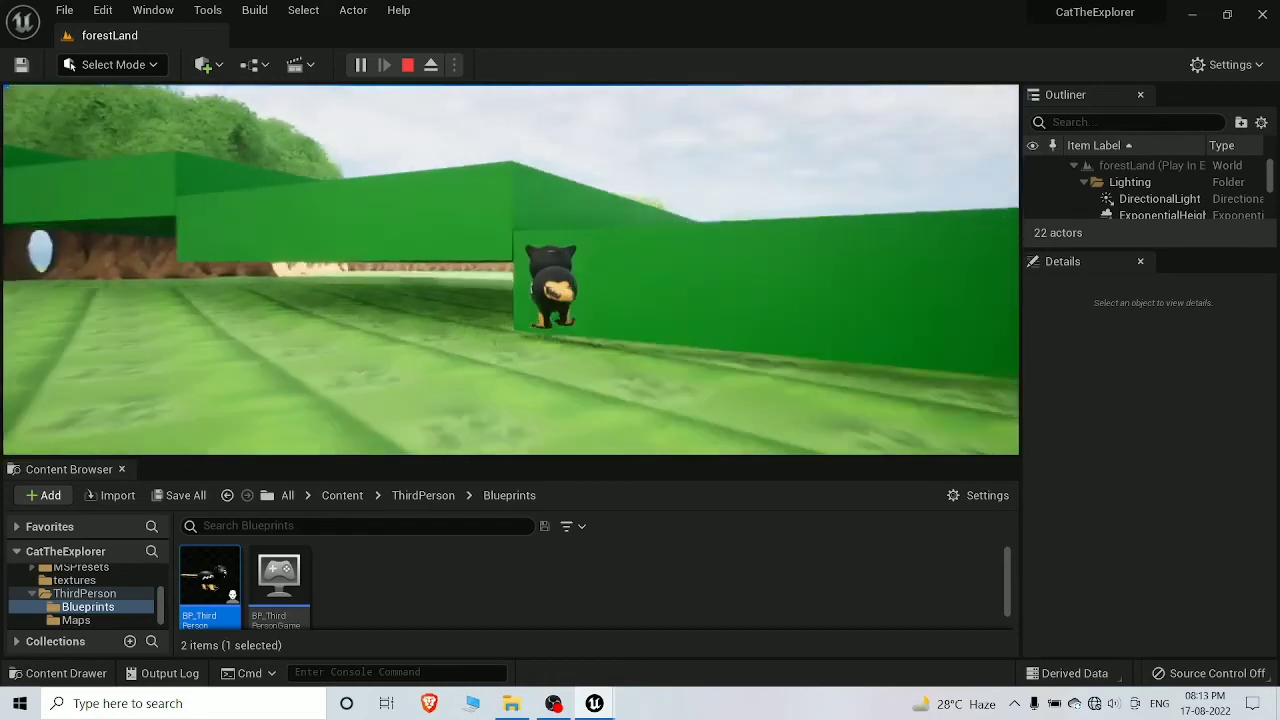
{"action": "key", "text": "space"}
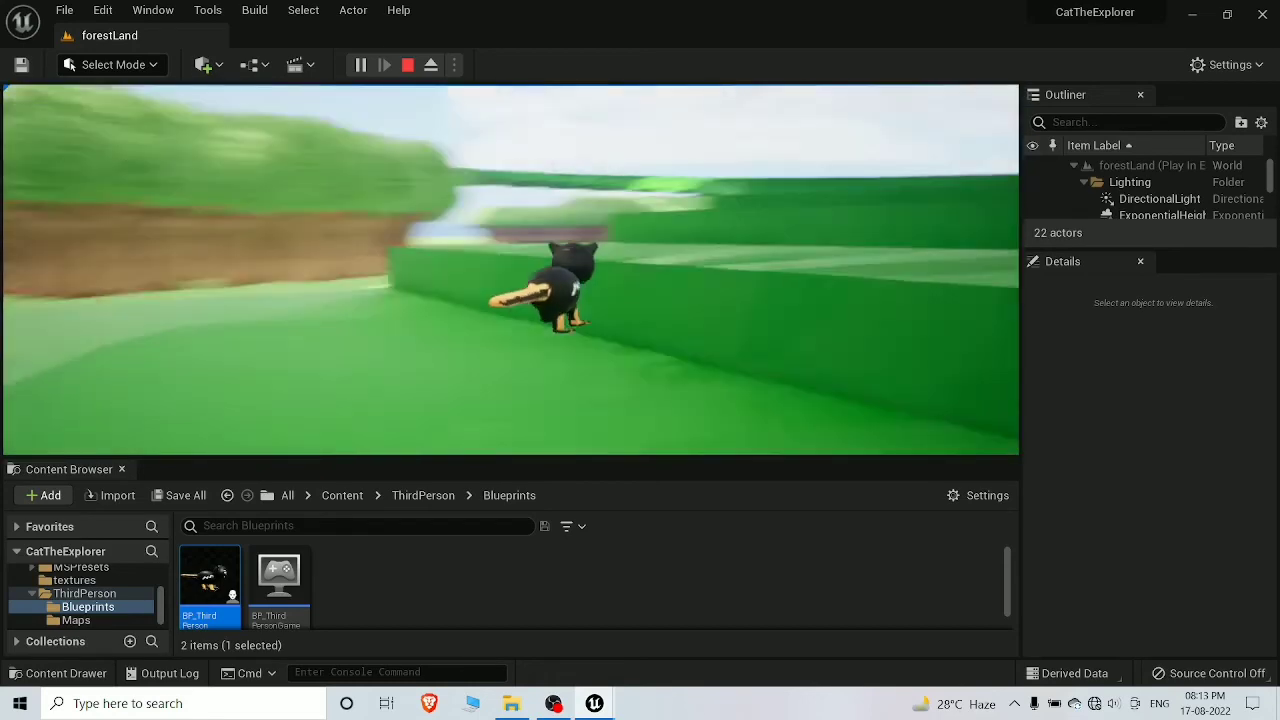
{"action": "key", "text": "space"}
{"action": "key", "text": "w"}
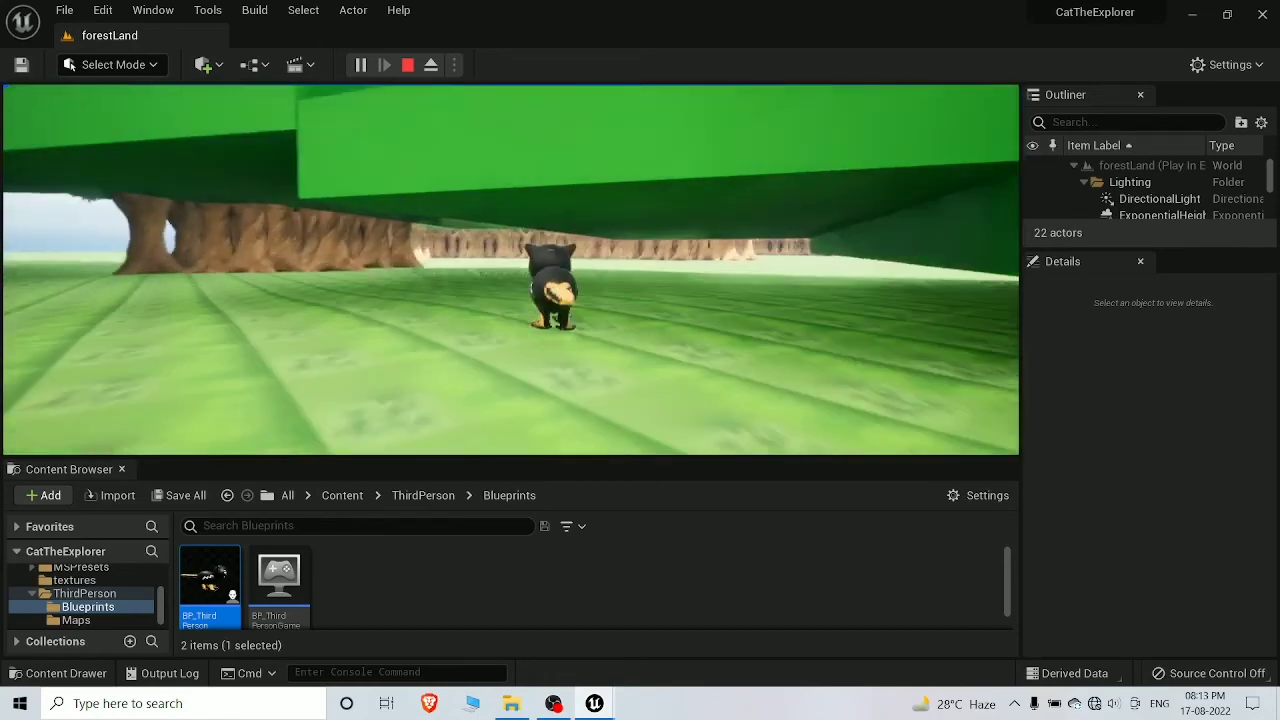
{"action": "key", "text": "w"}
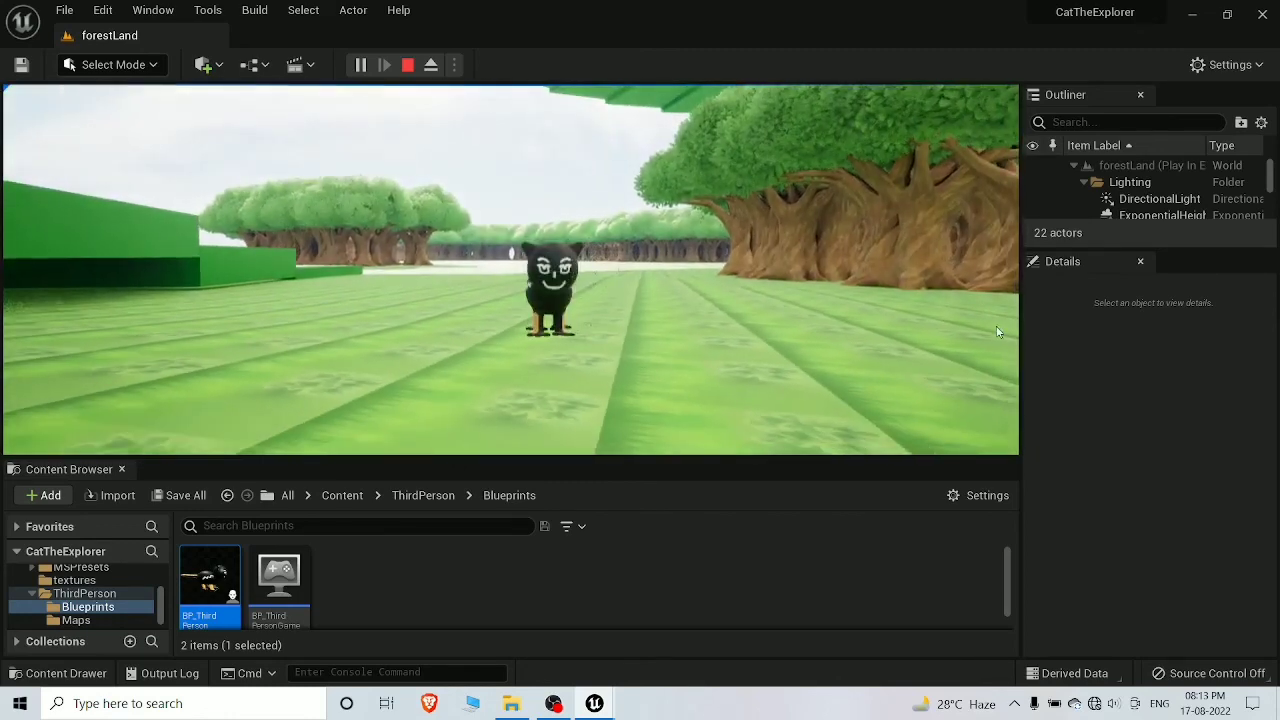
{"action": "key", "text": "Escape"}
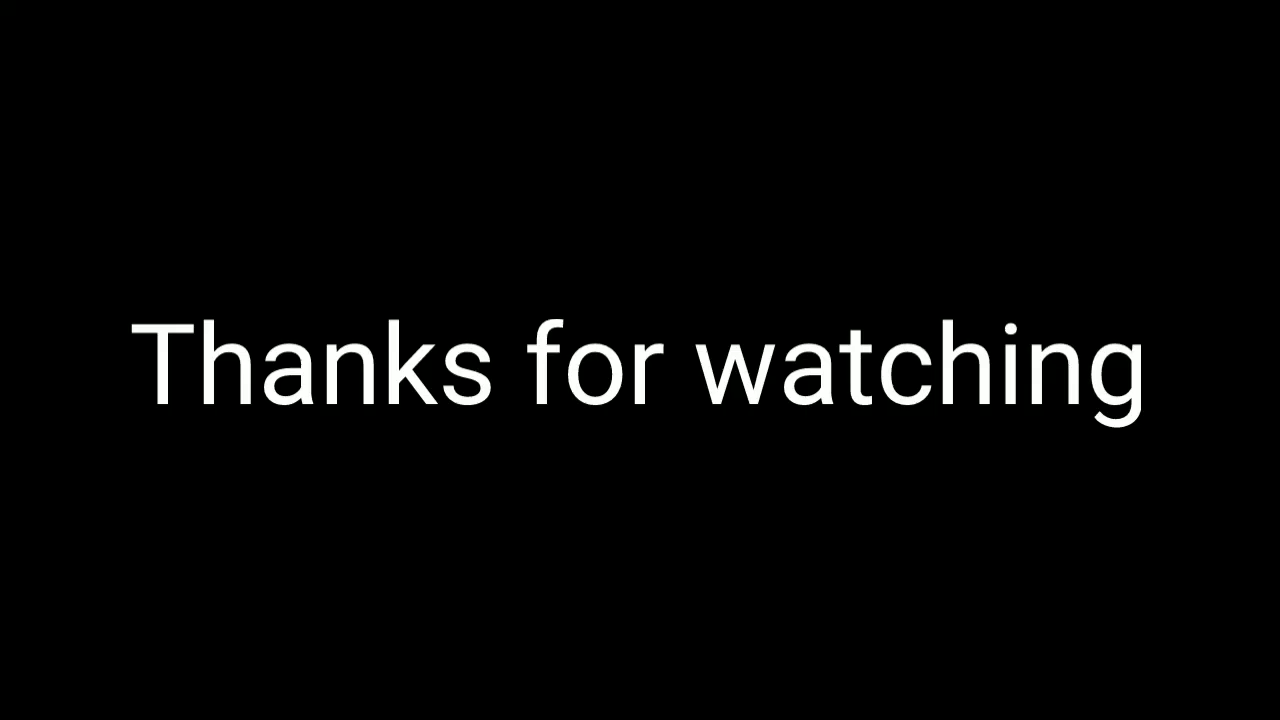